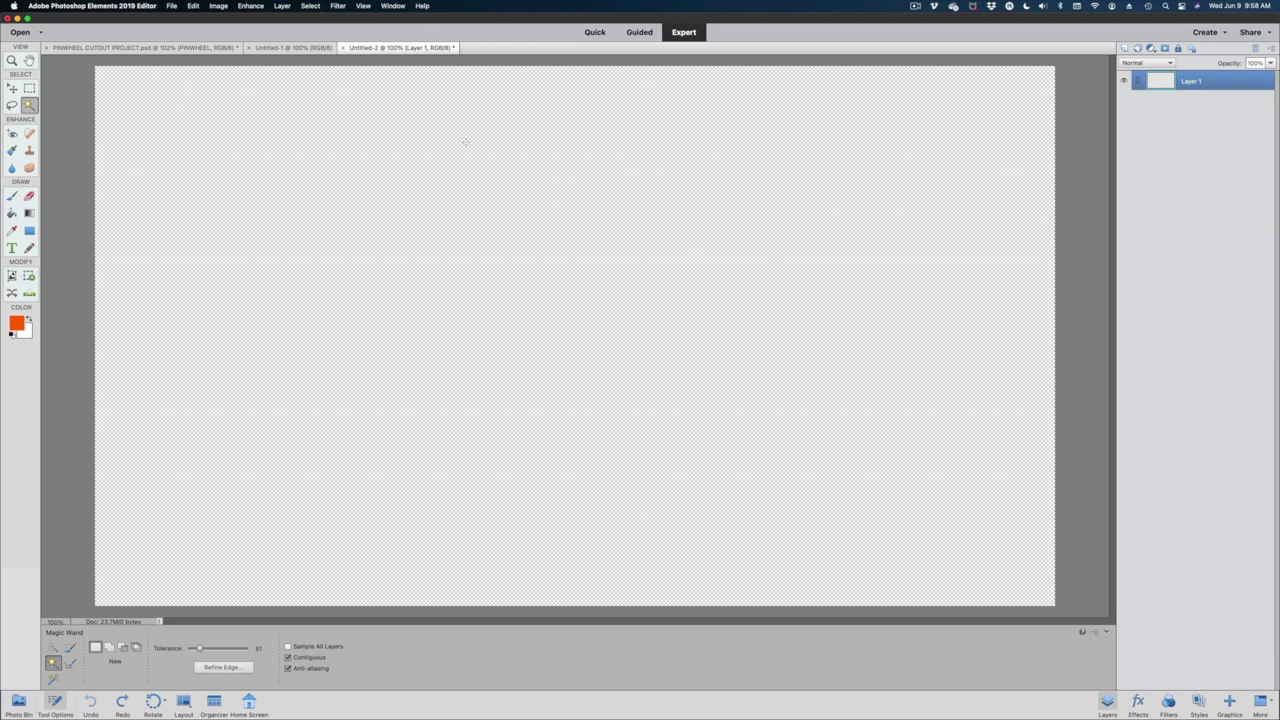
- Place the iStock-615885976 photo from the Desktop into the document, enlarged and centred on the canvas
{"action": "left_click", "coordinate": [173, 6]}
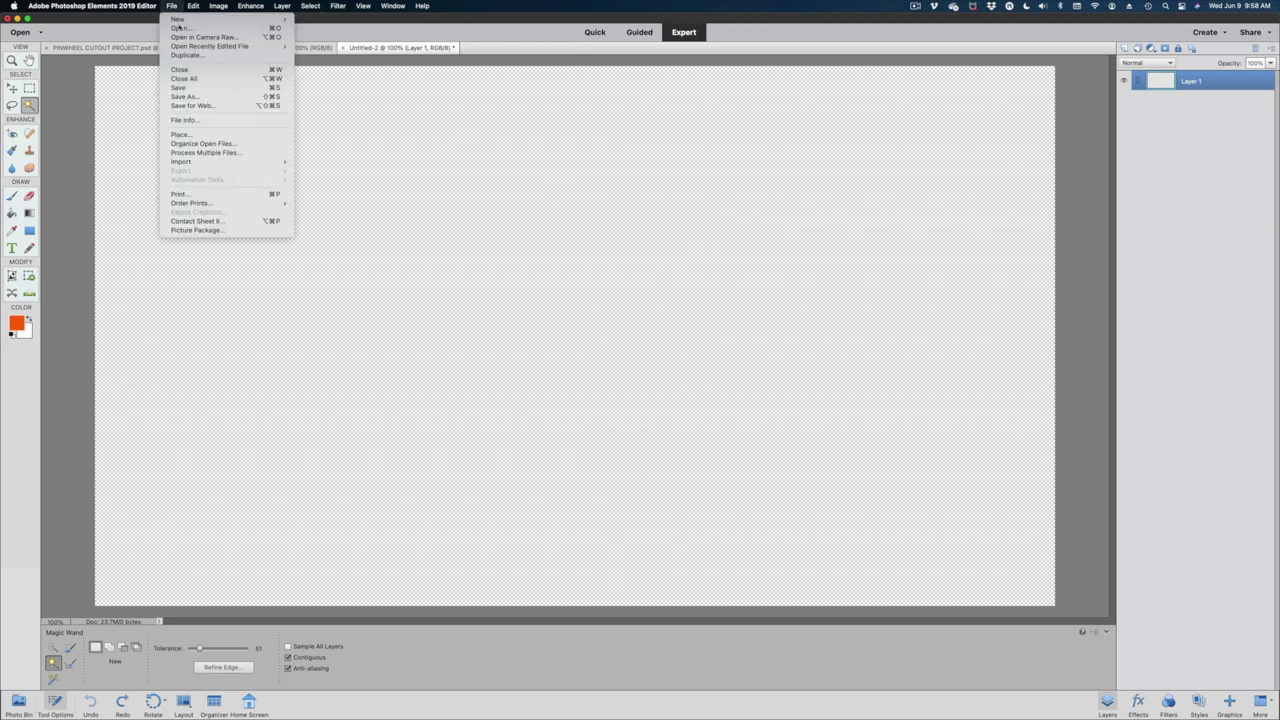
{"action": "left_click", "coordinate": [197, 134]}
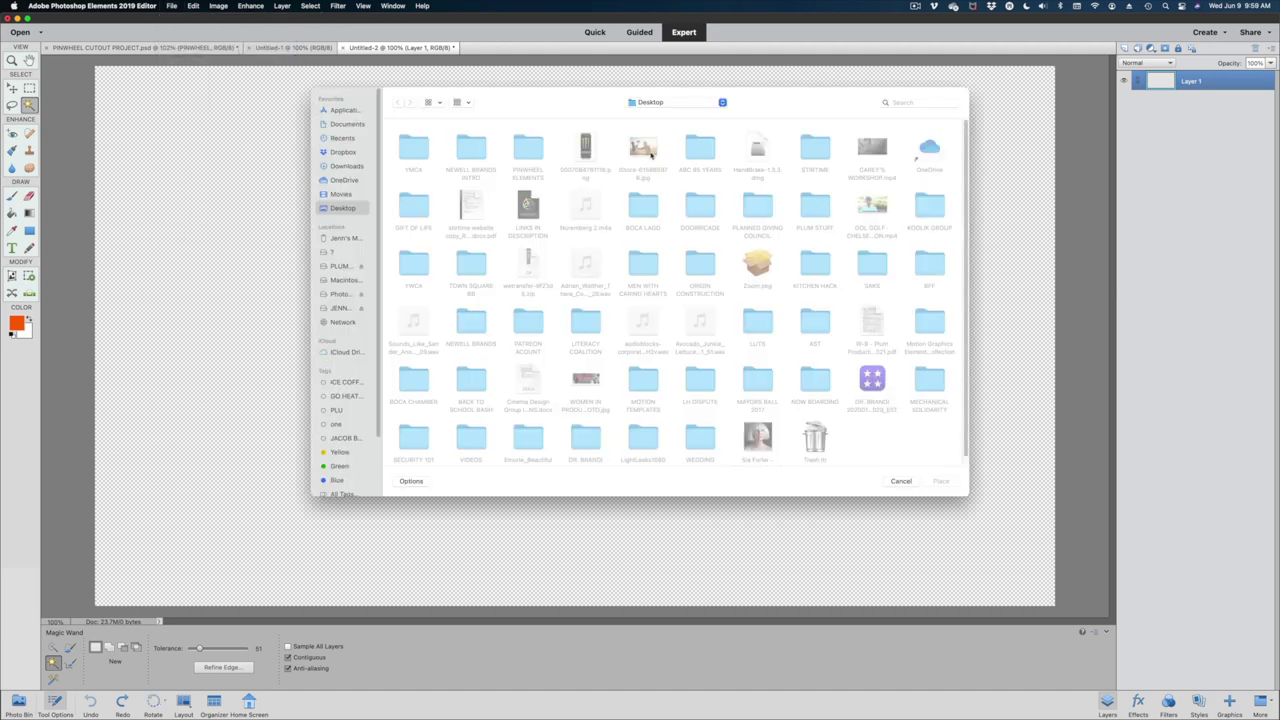
{"action": "double_click", "coordinate": [644, 156]}
{"action": "left_click_drag", "start_coordinate": [902, 541], "coordinate": [1214, 708]}
{"action": "left_click_drag", "start_coordinate": [910, 590], "coordinate": [616, 385]}
{"action": "left_click_drag", "start_coordinate": [920, 558], "coordinate": [944, 573]}
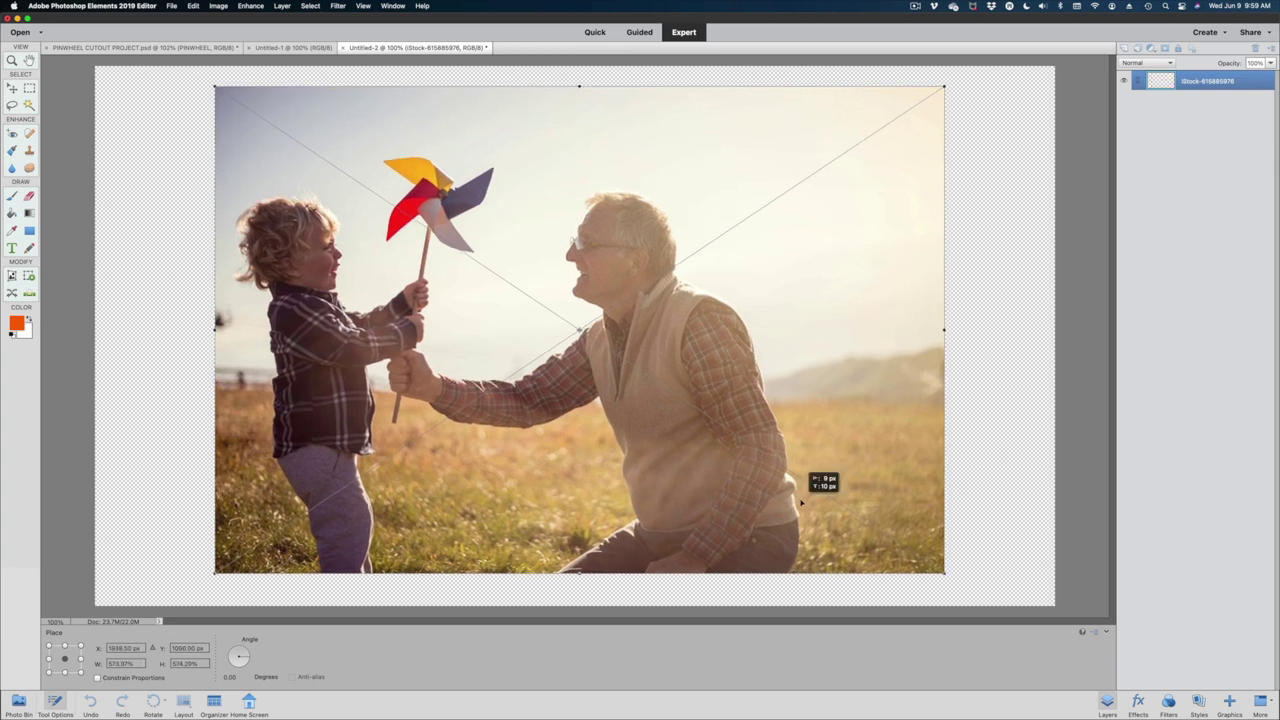
{"action": "left_click", "coordinate": [906, 580]}
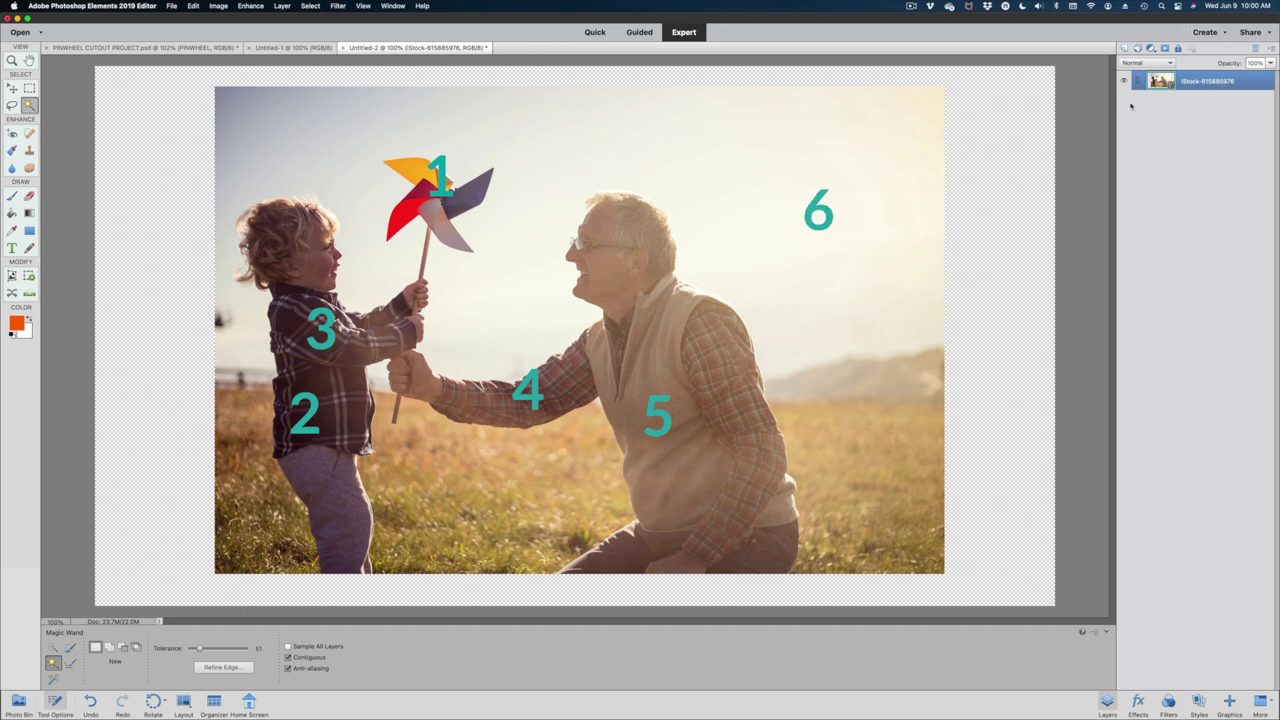
- Duplicate the placed photo layer twice, naming the copies PINWHEEL and GRANDPA ARM
{"action": "right_click", "coordinate": [1173, 80]}
{"action": "left_click", "coordinate": [1200, 102]}
{"action": "type", "text": "PINWHEEL"}
{"action": "key", "text": "Return"}
{"action": "right_click", "coordinate": [1198, 82]}
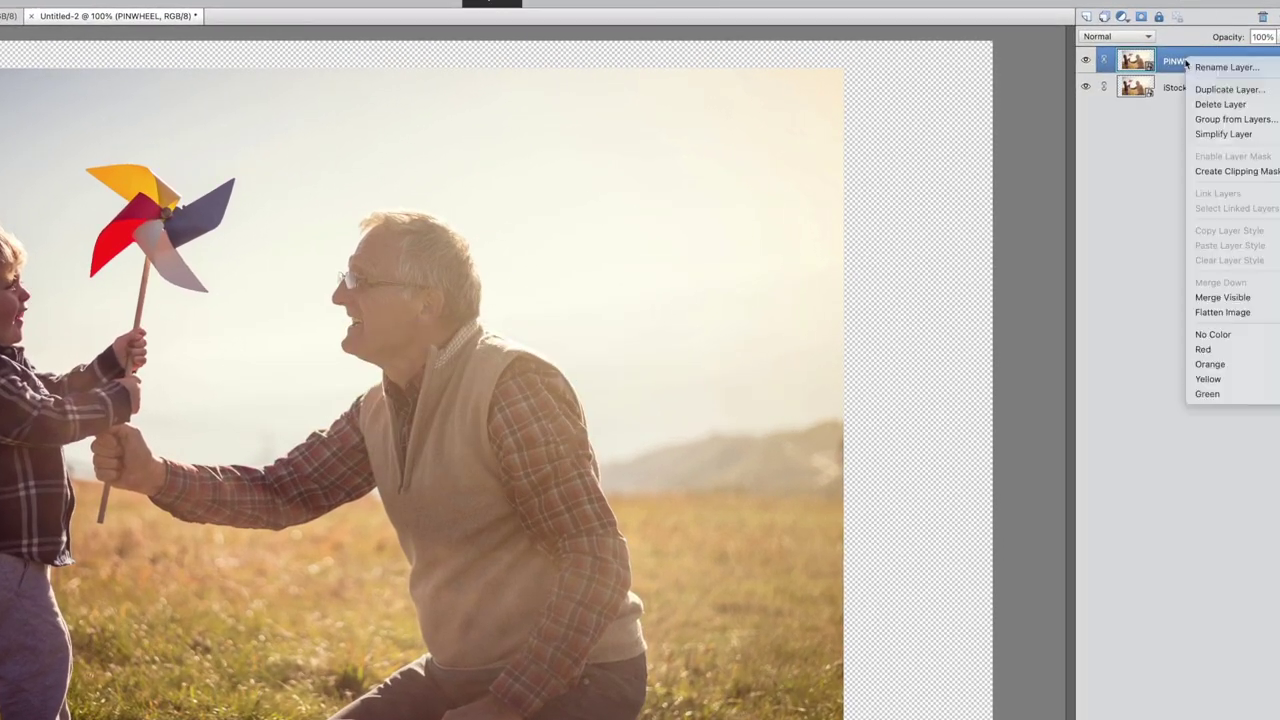
{"action": "right_click", "coordinate": [1166, 87]}
{"action": "left_click", "coordinate": [1205, 115]}
{"action": "type", "text": "GRANDPA ARM"}
{"action": "key", "text": "Return"}
- Duplicate the original photo layer as GRANDA BODY
{"action": "right_click", "coordinate": [1183, 110]}
{"action": "left_click", "coordinate": [1220, 139]}
{"action": "type", "text": "GRANDA P"}
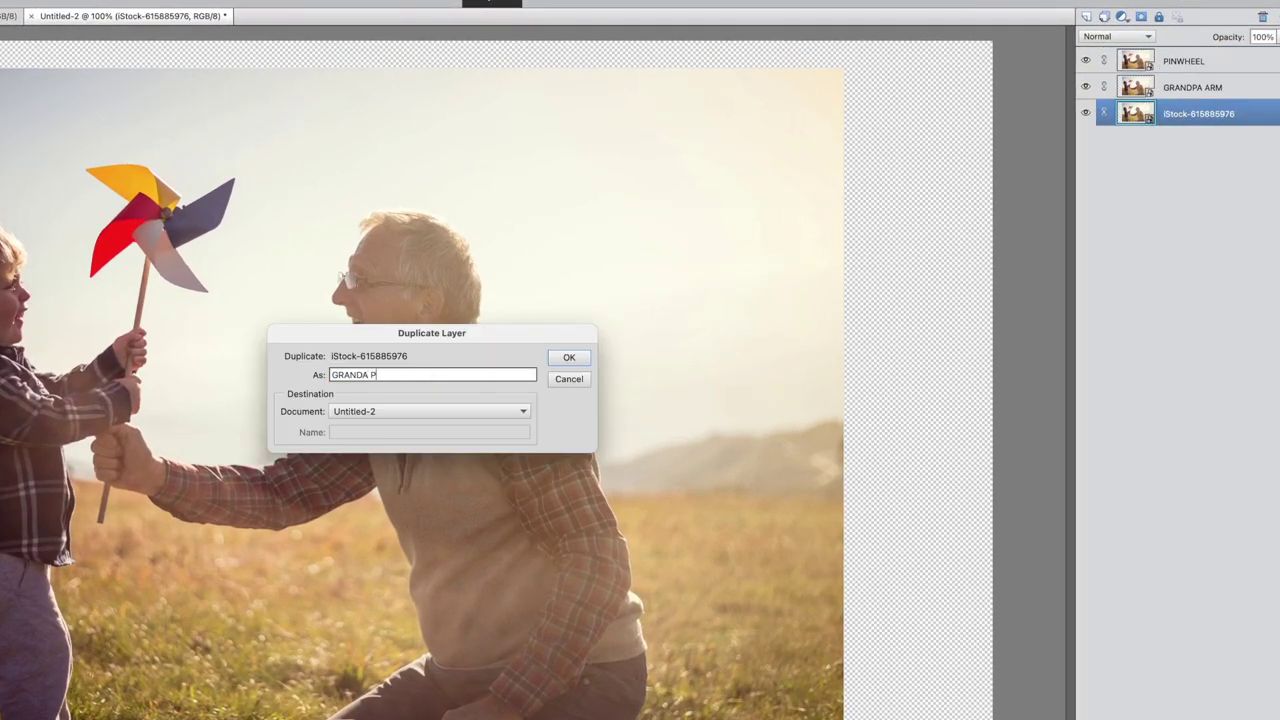
{"action": "type", "text": "ODY"}
{"action": "key", "text": "Return"}
- Duplicate the original photo layer twice more as BOY ARMS AND STICK and BOY BODY
{"action": "right_click", "coordinate": [1185, 141]}
{"action": "left_click", "coordinate": [1160, 165]}
{"action": "type", "text": "BOY ARMS AND STICK"}
{"action": "key", "text": "Return"}
{"action": "right_click", "coordinate": [1185, 166]}
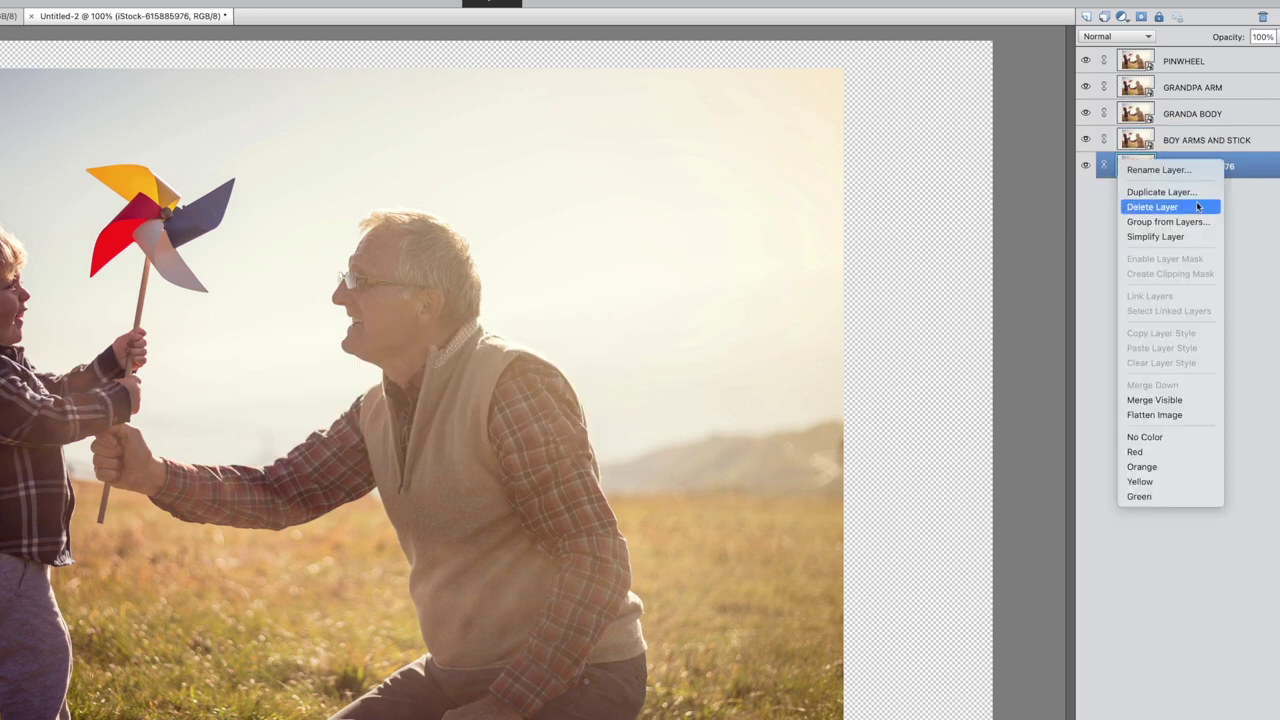
{"action": "left_click", "coordinate": [1160, 191]}
{"action": "type", "text": "BOY BODY"}
{"action": "key", "text": "Return"}
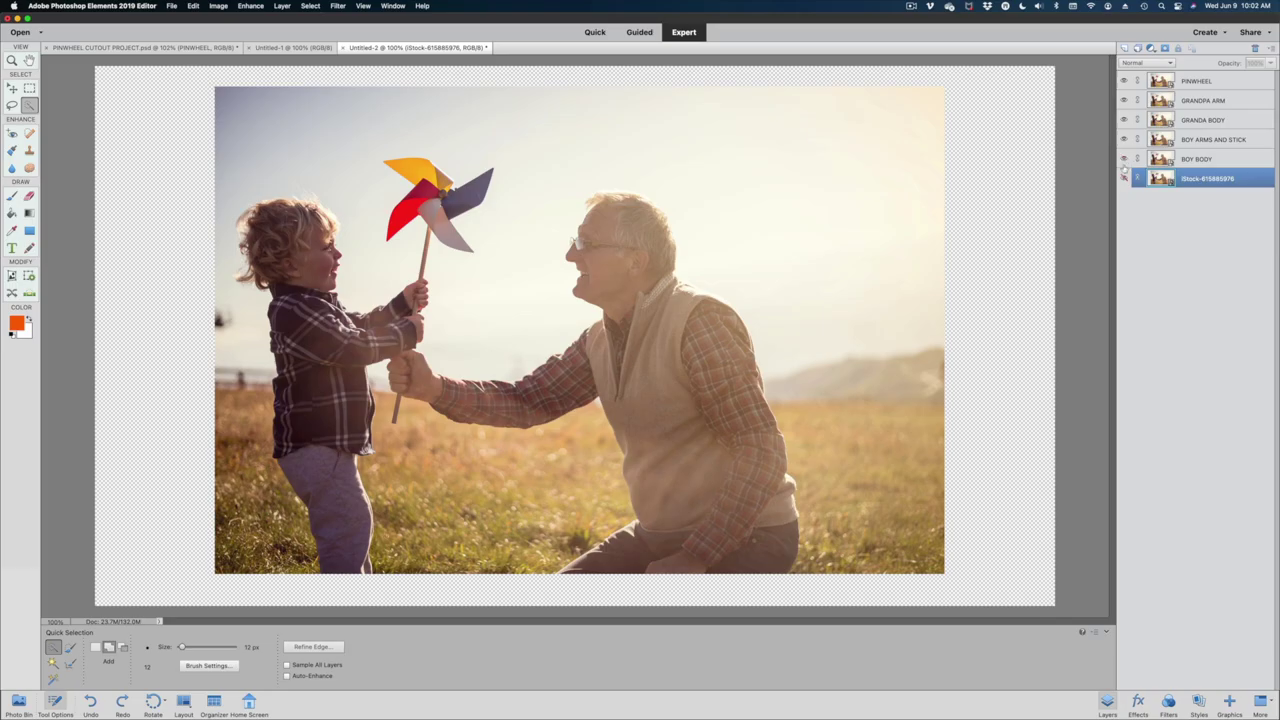
- Simplify all six photo layers together
{"action": "left_click", "coordinate": [1187, 86], "text": "shift"}
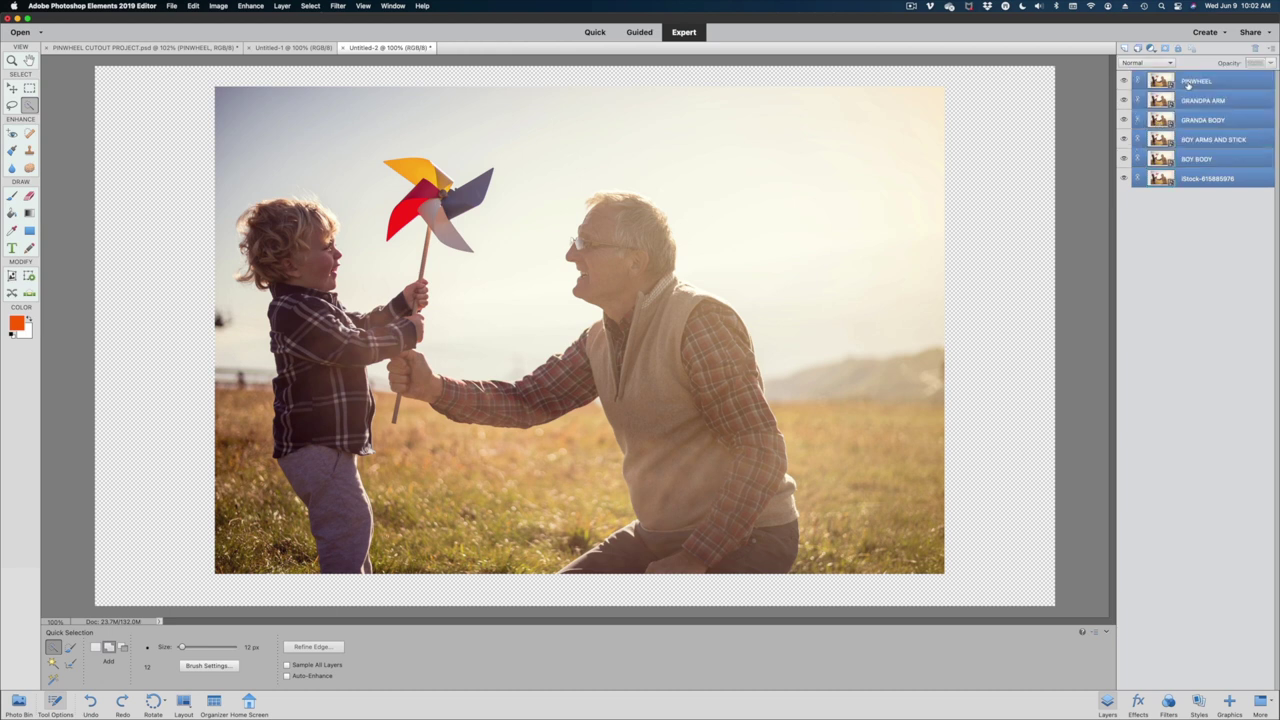
{"action": "right_click", "coordinate": [1187, 86]}
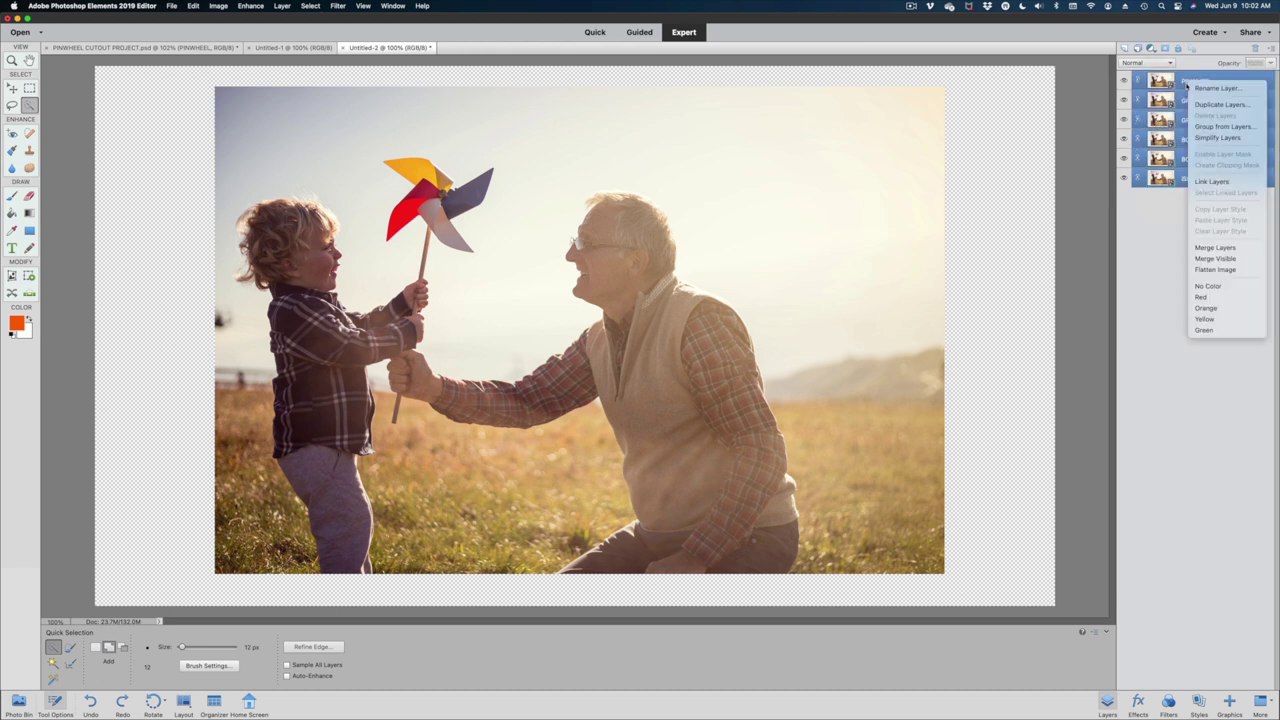
{"action": "left_click", "coordinate": [1210, 137]}
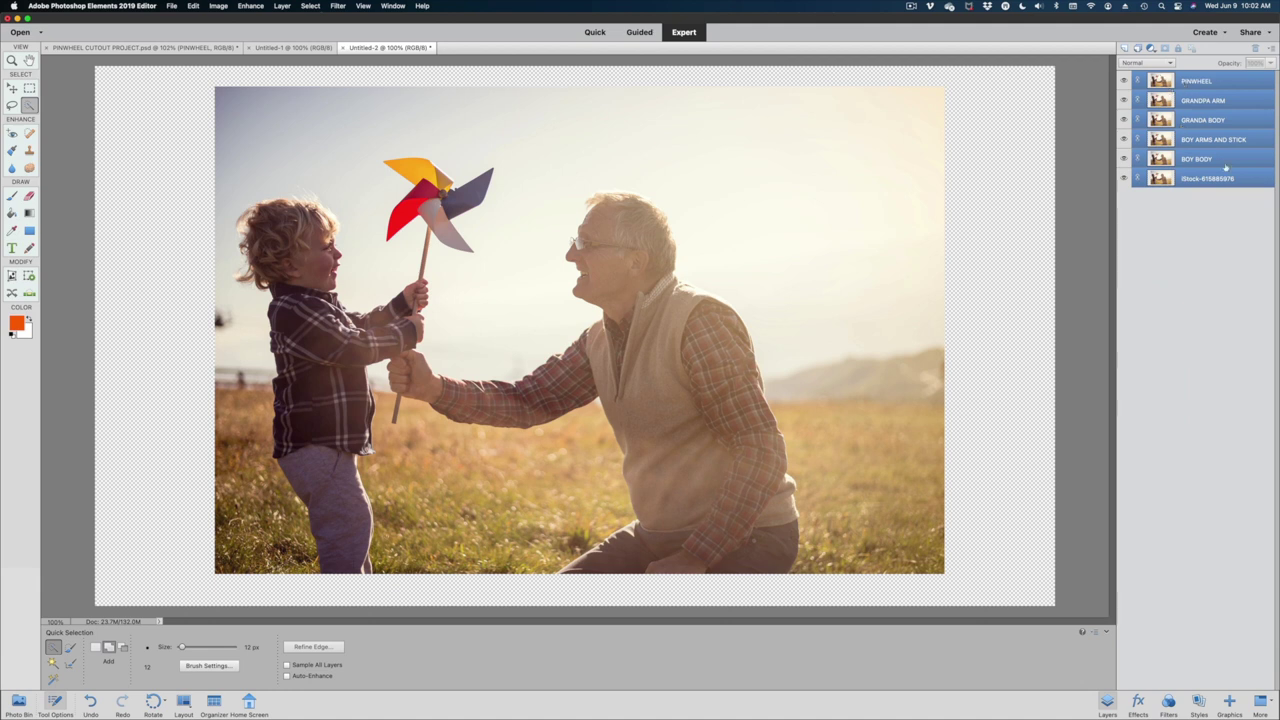
- Hide every layer below PINWHEEL and make the PINWHEEL layer active
{"action": "left_click", "coordinate": [1123, 101]}
{"action": "left_click", "coordinate": [1123, 120]}
{"action": "left_click", "coordinate": [1123, 140]}
{"action": "left_click", "coordinate": [1123, 159]}
{"action": "left_click", "coordinate": [1221, 81]}
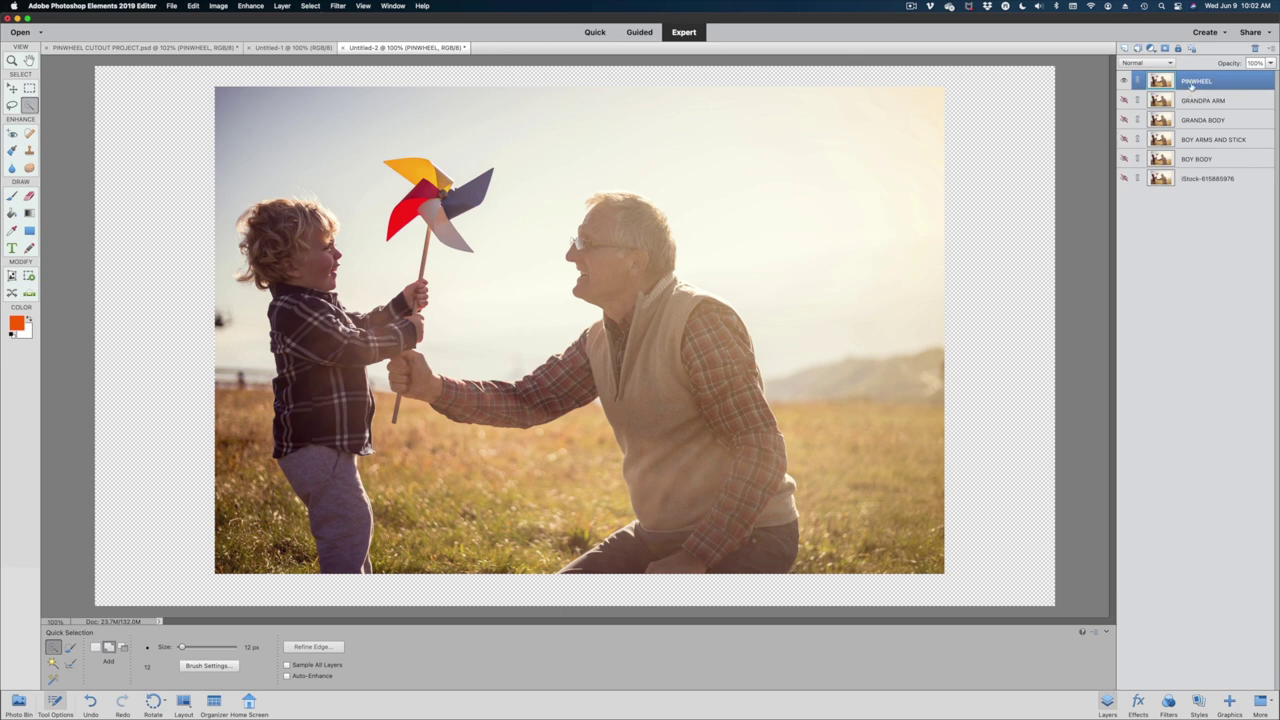
- Isolate the pinwheel blades on the PINWHEEL layer with Quick Selection, deleting everything outside them
{"action": "key", "text": "z"}
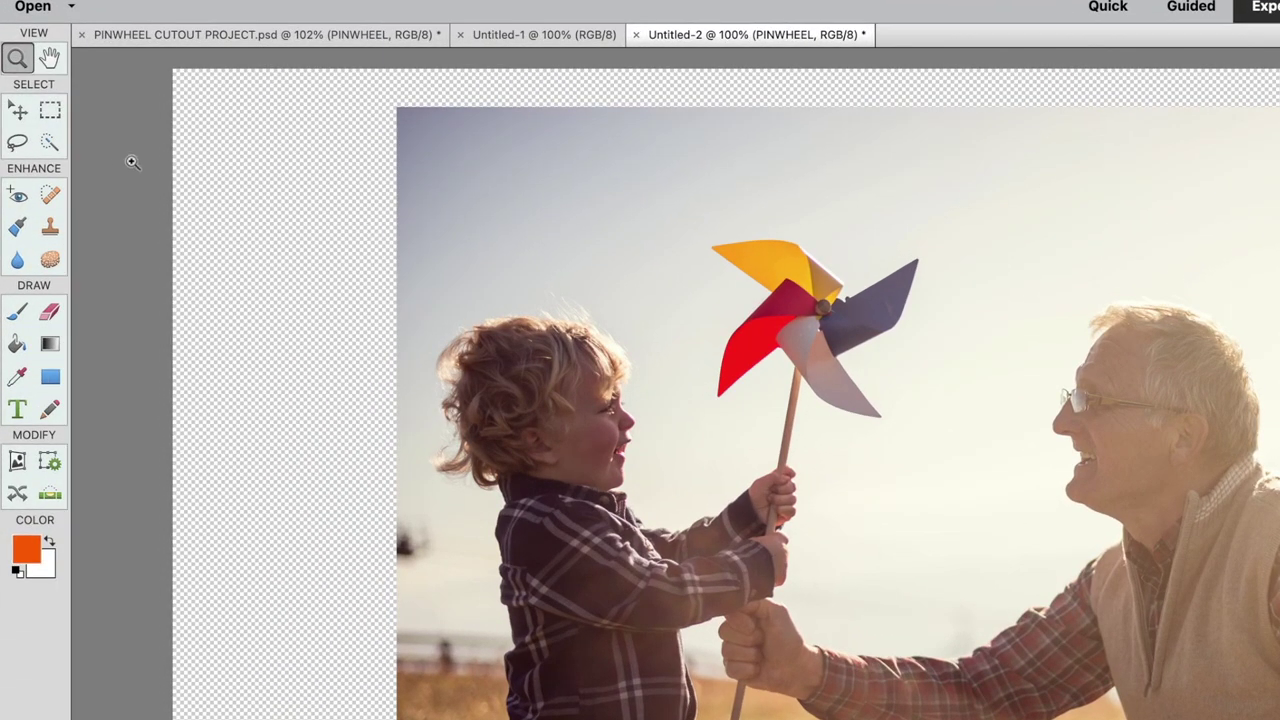
{"action": "left_click", "coordinate": [50, 142]}
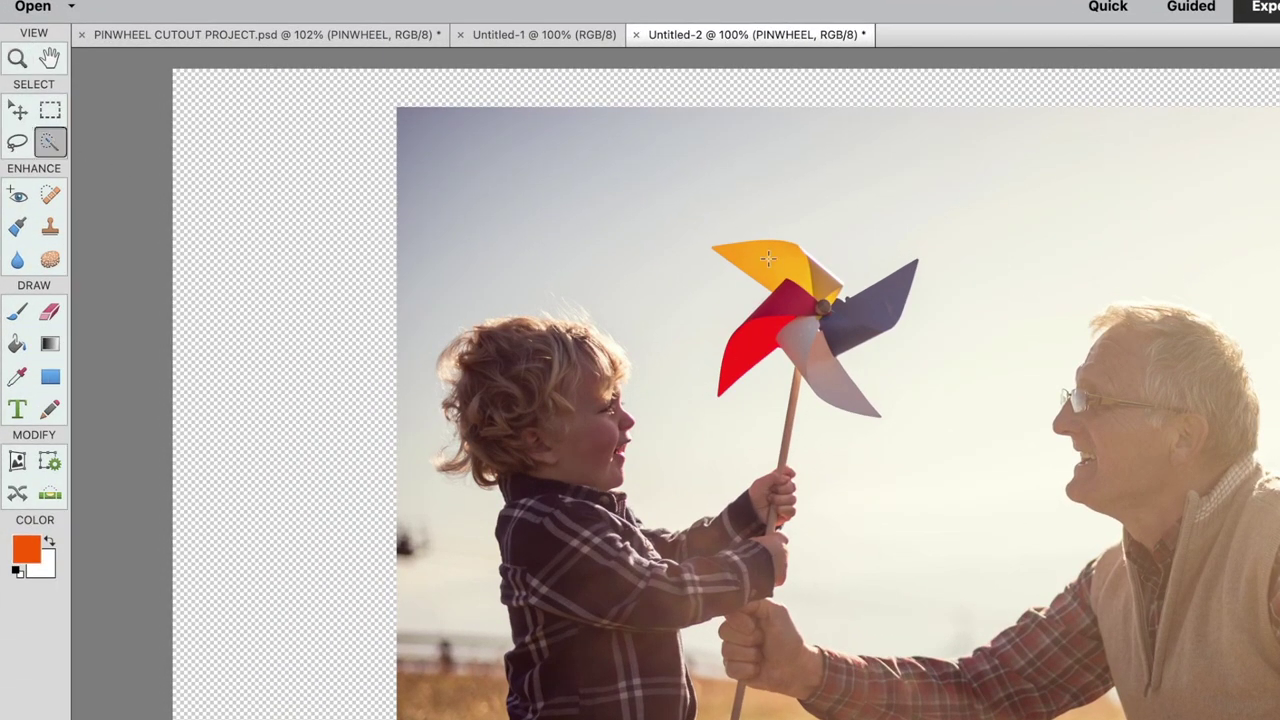
{"action": "mouse_move", "coordinate": [768, 258]}
{"action": "left_mouse_down"}
{"action": "mouse_move", "coordinate": [819, 309]}
{"action": "mouse_move", "coordinate": [806, 345]}
{"action": "mouse_move", "coordinate": [818, 372]}
{"action": "mouse_move", "coordinate": [844, 320]}
{"action": "mouse_move", "coordinate": [875, 310]}
{"action": "mouse_move", "coordinate": [804, 320]}
{"action": "left_mouse_up"}
{"action": "right_click", "coordinate": [940, 238]}
{"action": "left_click", "coordinate": [981, 270]}
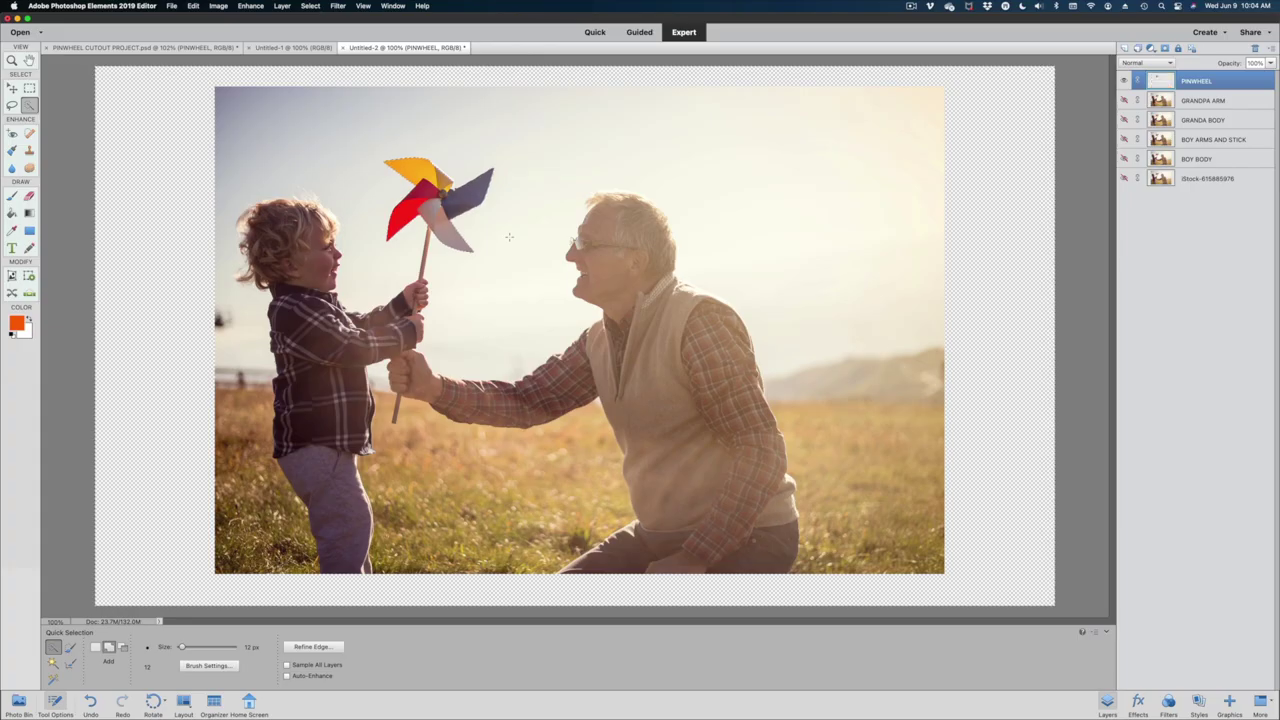
{"action": "key", "text": "Delete"}
{"action": "key", "text": "e"}
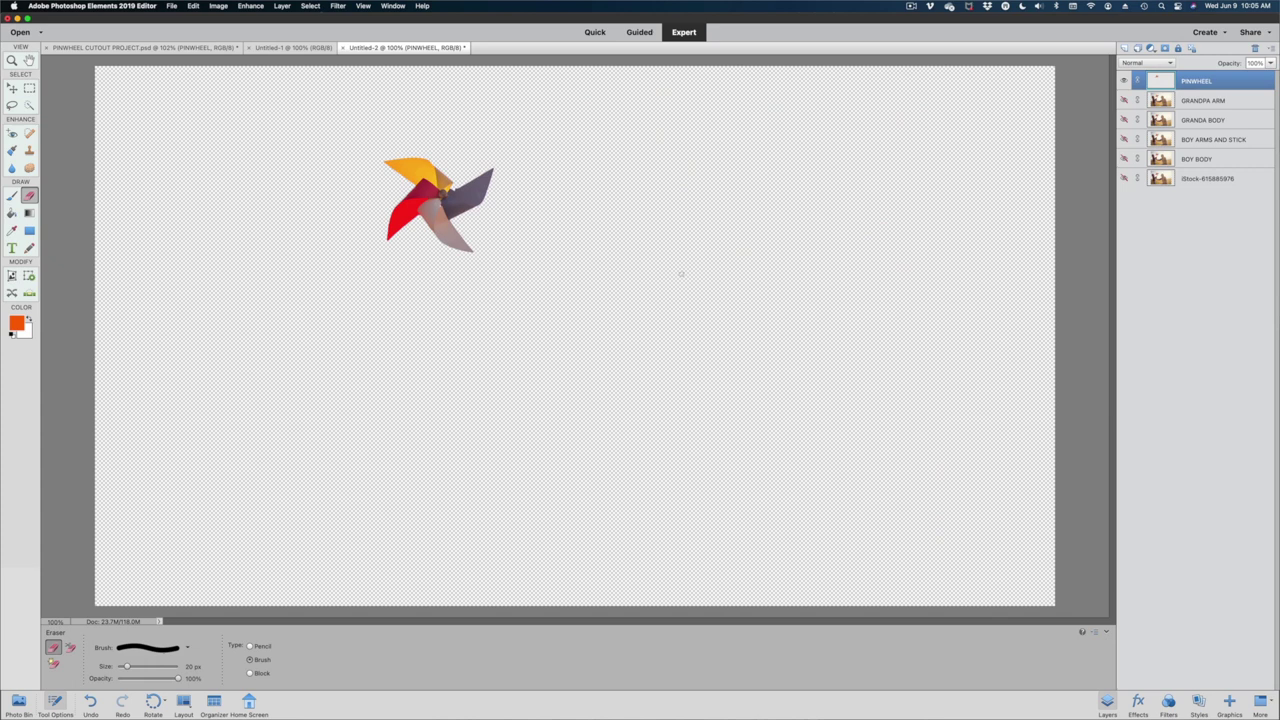
- Show only the grandpa arm layer and isolate his arm using a 7 px Quick Selection brush and an inverted selection
{"action": "left_click", "coordinate": [1124, 80]}
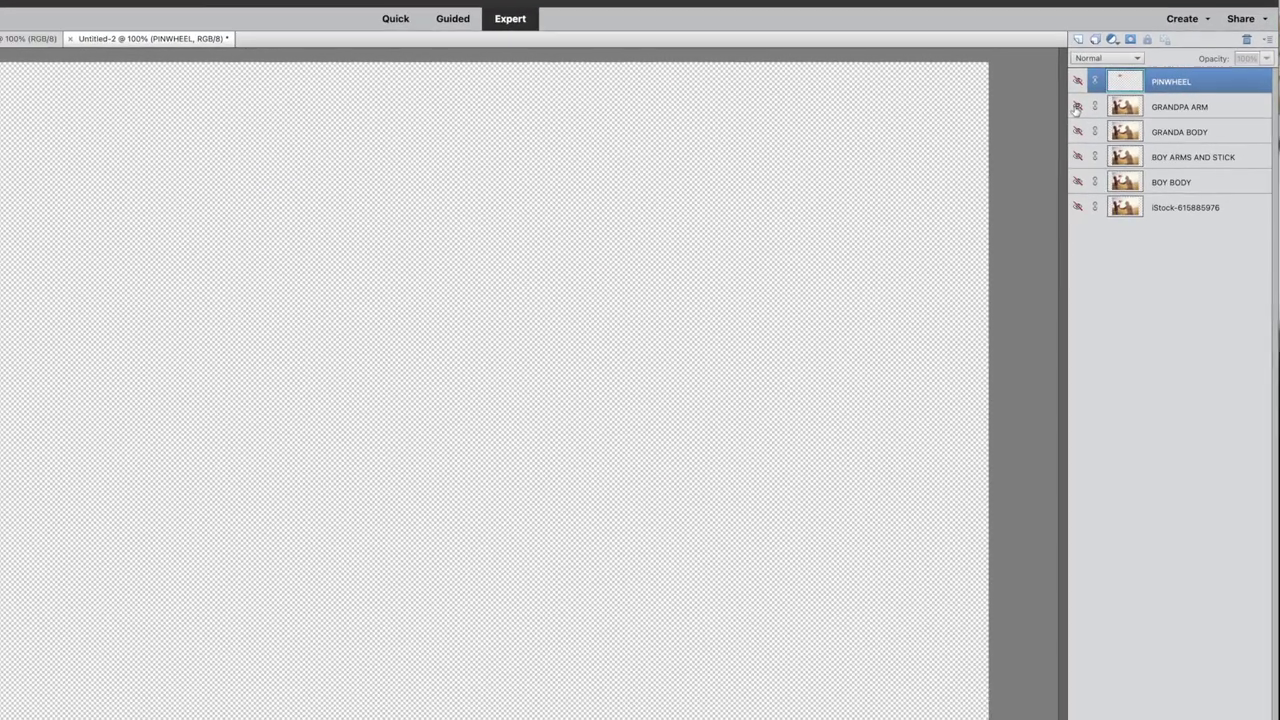
{"action": "left_click", "coordinate": [1124, 100]}
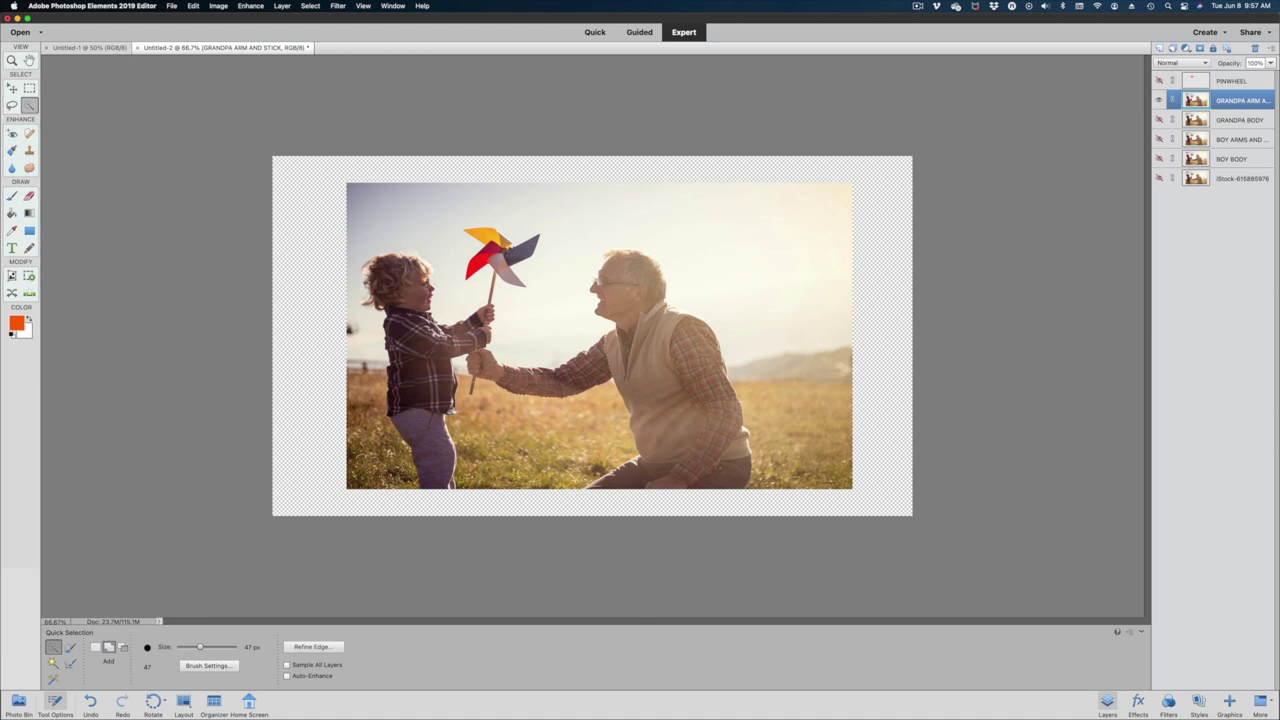
{"action": "key", "text": "bracketleft"}
{"action": "key", "text": "bracketleft"}
{"action": "key", "text": "bracketleft"}
{"action": "key", "text": "bracketleft"}
{"action": "left_click", "coordinate": [312, 646]}
{"action": "right_click", "coordinate": [592, 358]}
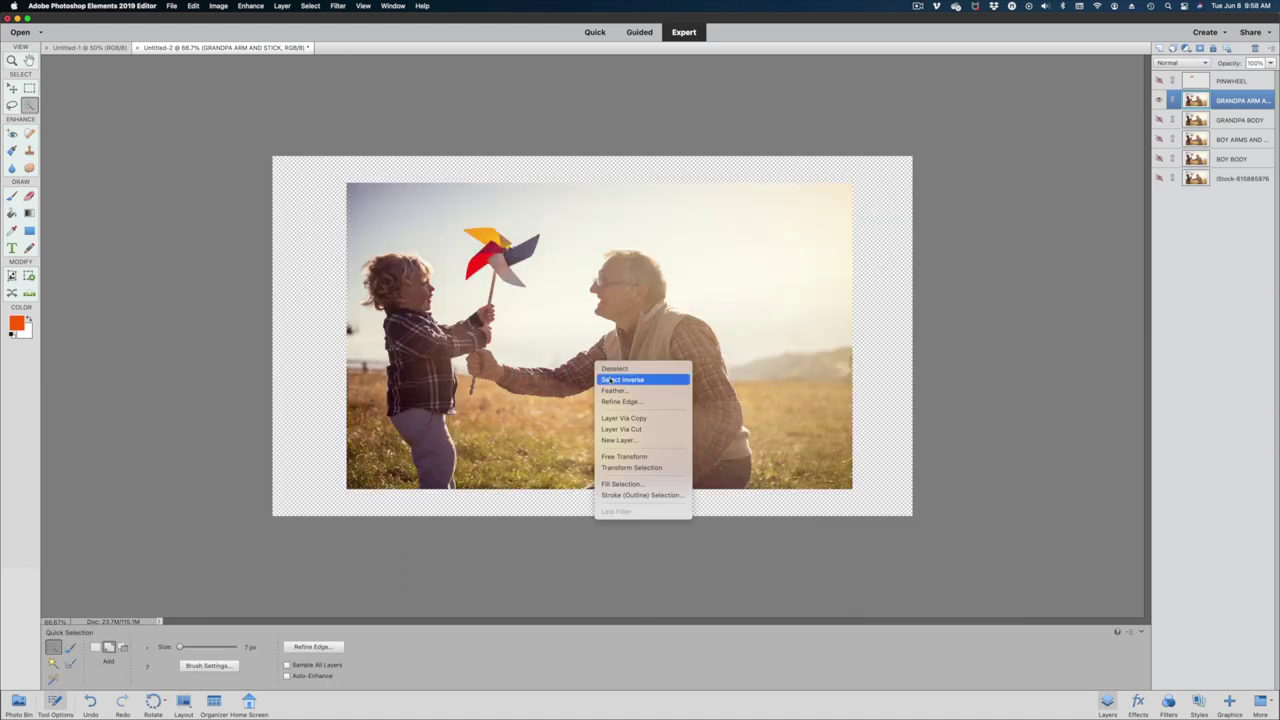
{"action": "left_click", "coordinate": [612, 375]}
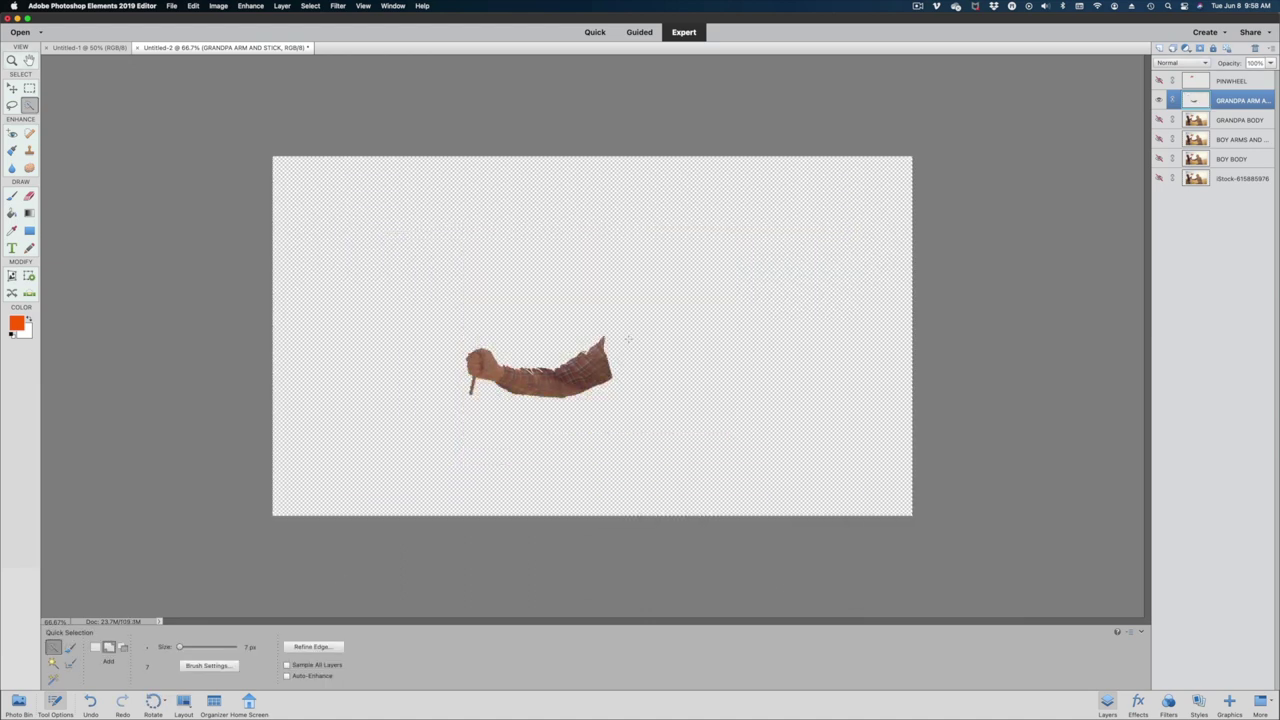
- Hide the grandpa arm layer, make GRANDPA BODY active, and switch the visibility of the boy arms layer
{"action": "left_click", "coordinate": [1158, 100]}
{"action": "left_click", "coordinate": [1158, 119]}
{"action": "left_click", "coordinate": [1214, 122]}
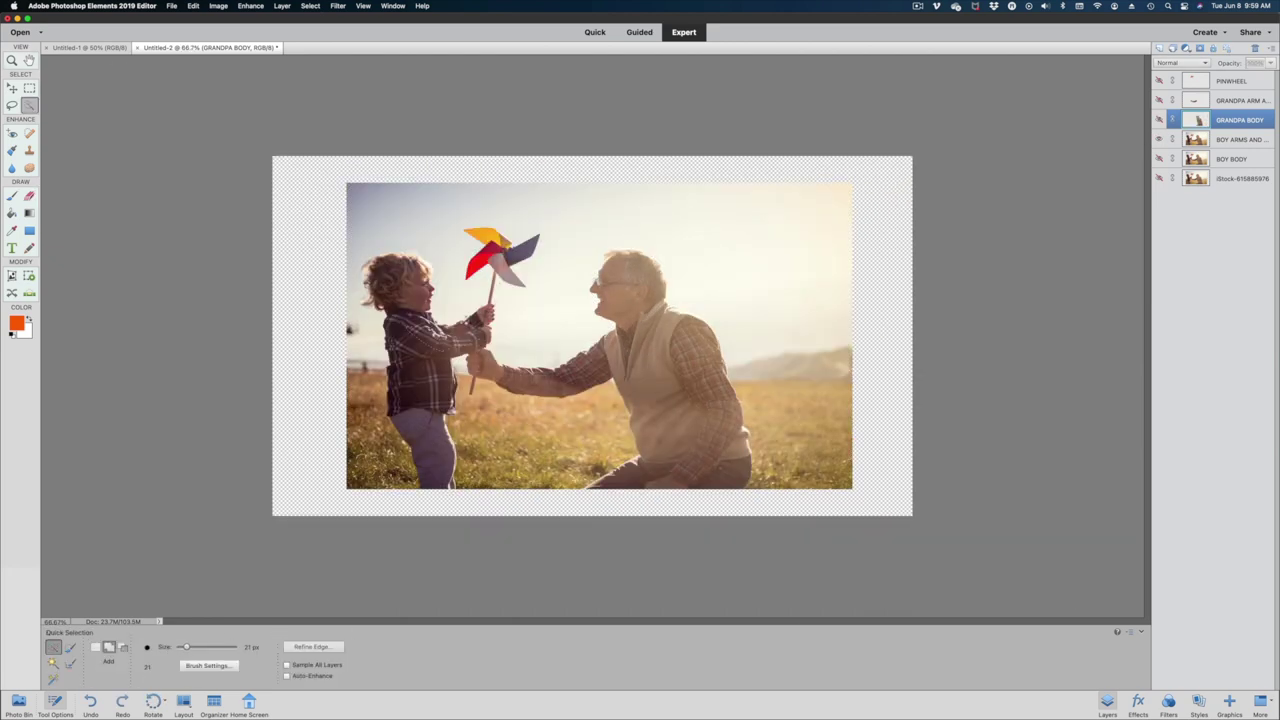
{"action": "left_click", "coordinate": [1160, 140]}
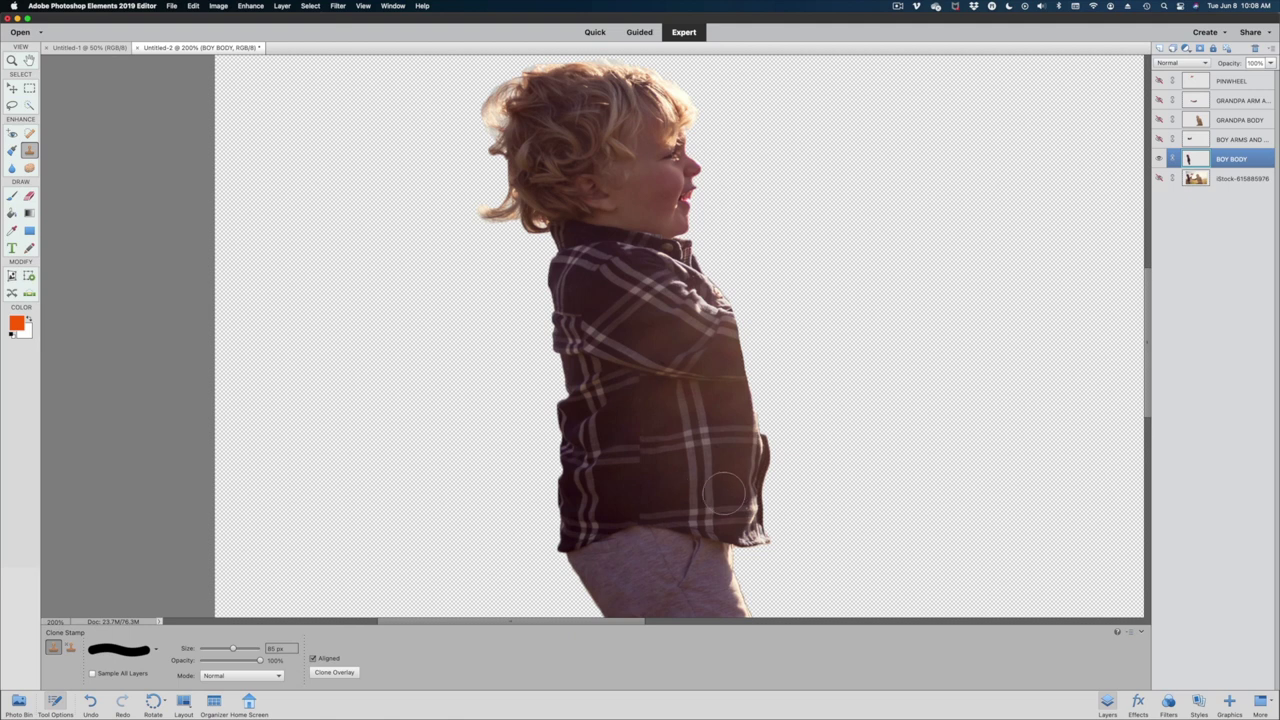
- Clone the plaid pattern from the lower shirt over the leftover arm area on the BOY BODY layer
{"action": "left_click", "coordinate": [704, 496], "text": "alt"}
{"action": "left_click_drag", "start_coordinate": [696, 418], "coordinate": [680, 284]}
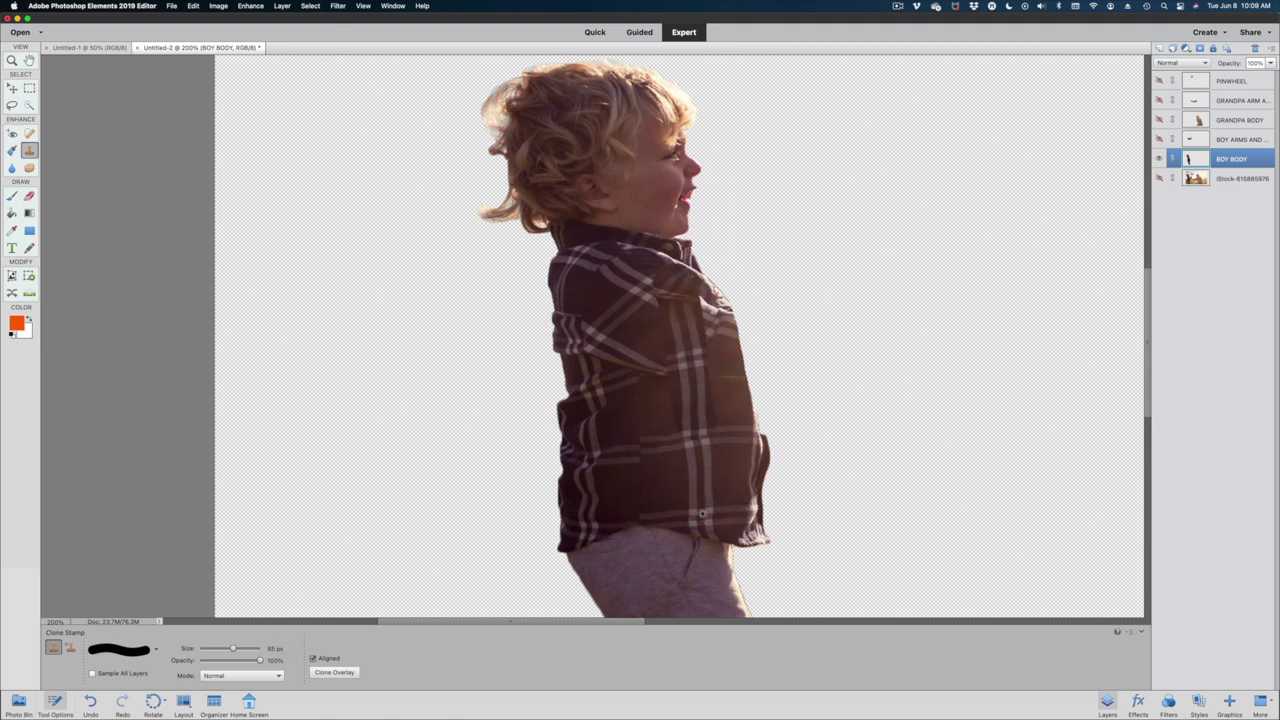
{"action": "left_click", "coordinate": [702, 514], "text": "alt"}
{"action": "left_click_drag", "start_coordinate": [642, 445], "coordinate": [630, 280]}
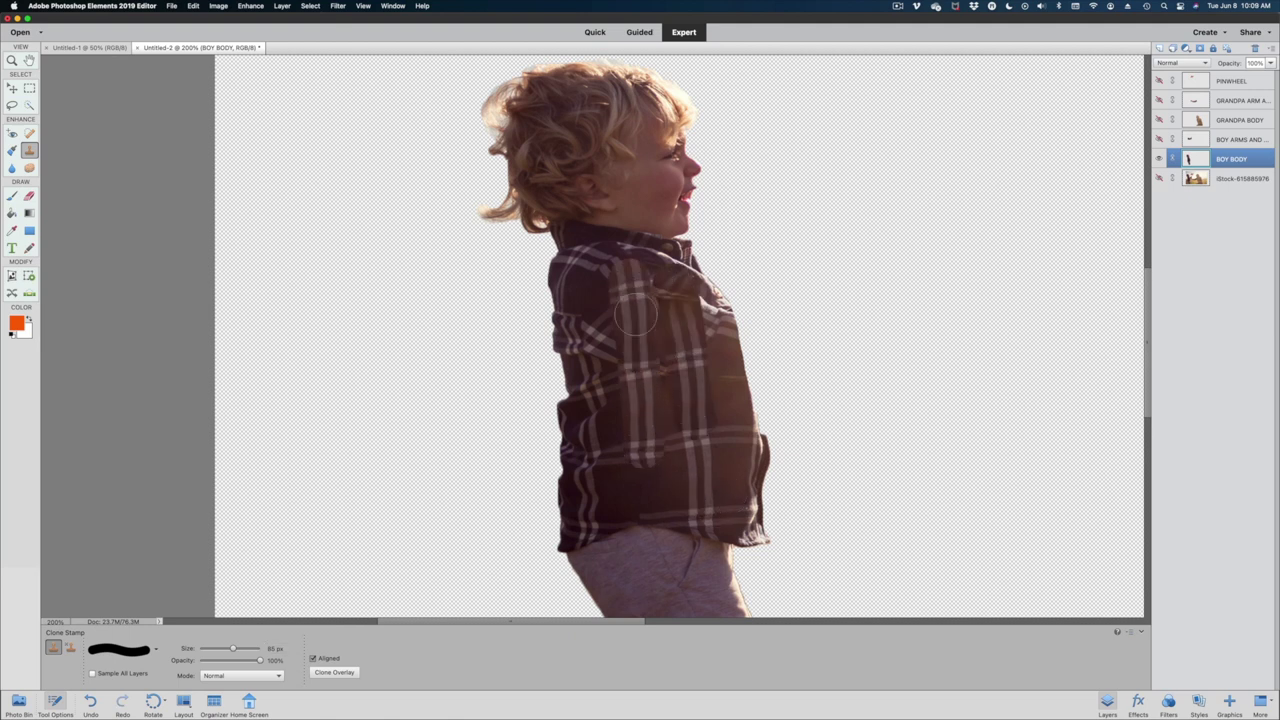
{"action": "left_click", "coordinate": [596, 297]}
{"action": "key", "text": "super+z"}
{"action": "left_click_drag", "start_coordinate": [600, 328], "coordinate": [606, 360]}
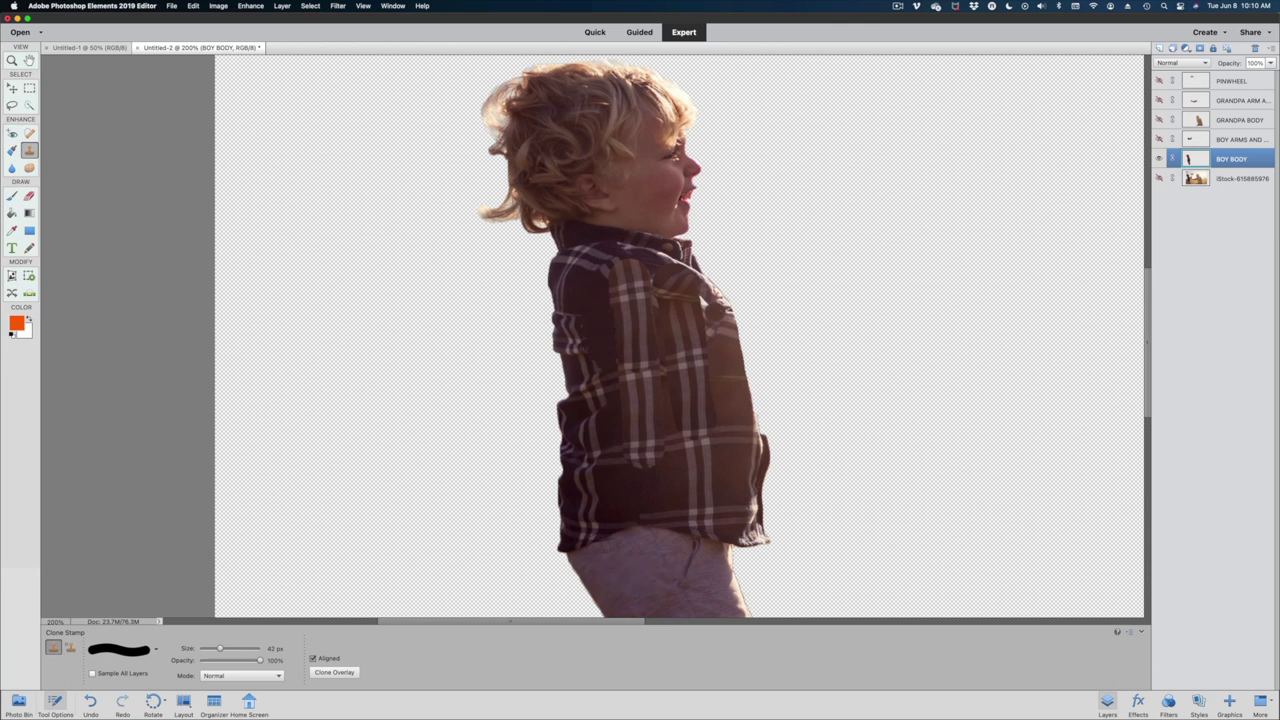
- Extend the cloned plaid stripes down to the shirt hem with a 31 px Clone Stamp brush
{"action": "key", "text": "r"}
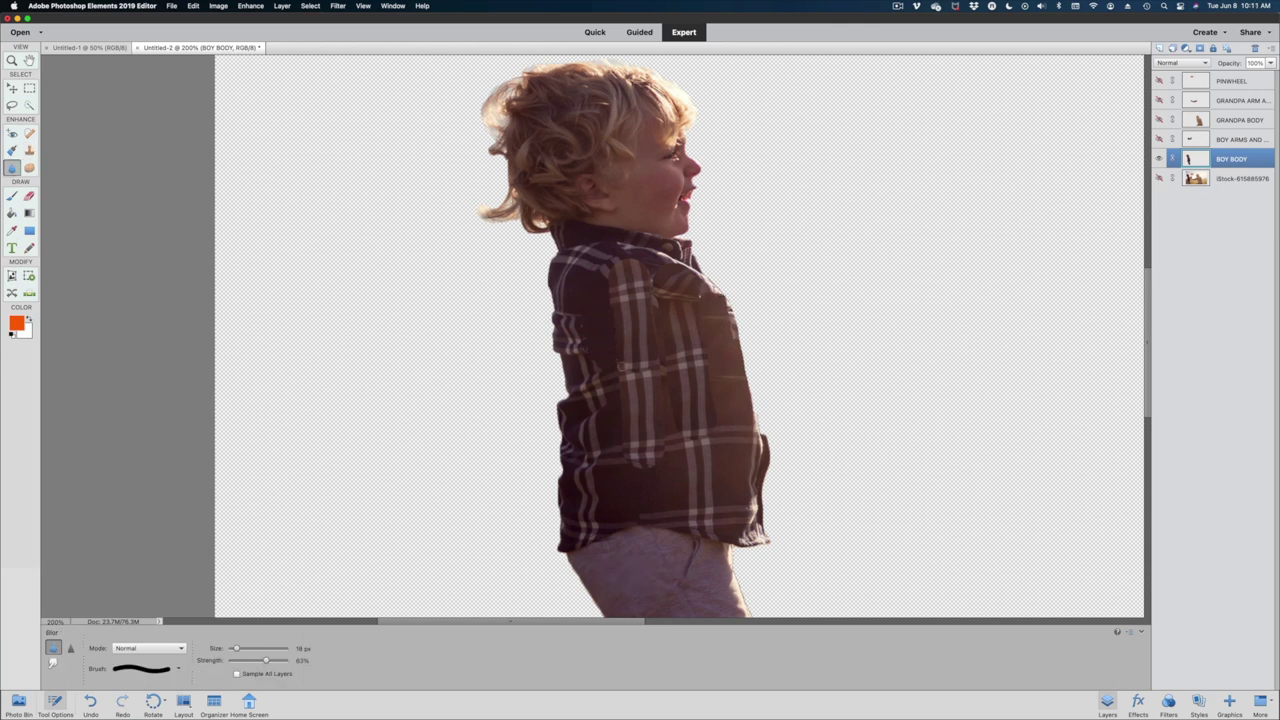
{"action": "key", "text": "s"}
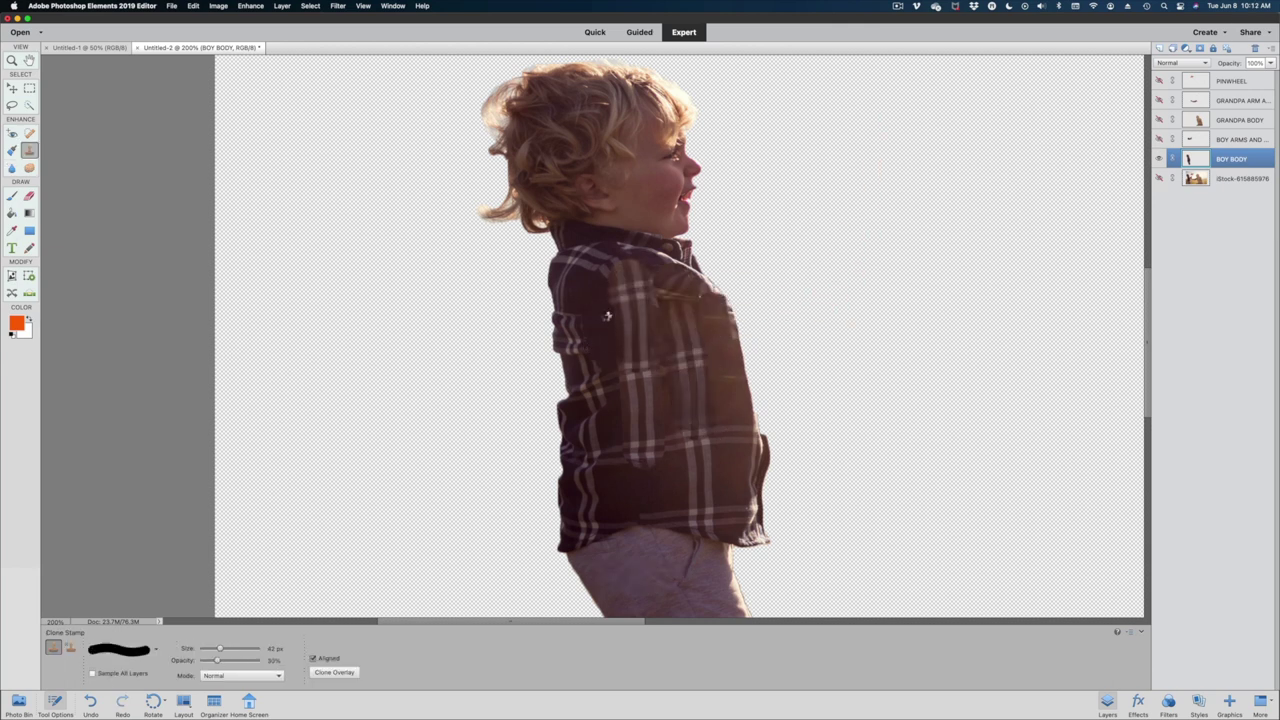
{"action": "left_click_drag", "start_coordinate": [220, 648], "coordinate": [214, 648]}
{"action": "left_click_drag", "start_coordinate": [642, 455], "coordinate": [642, 520]}
- Retouch the shirt pattern with a soft Clone Stamp brush at 58% opacity
{"action": "left_click", "coordinate": [155, 648]}
{"action": "left_click", "coordinate": [120, 580]}
{"action": "left_click_drag", "start_coordinate": [217, 660], "coordinate": [235, 660]}
{"action": "left_click", "coordinate": [620, 416]}
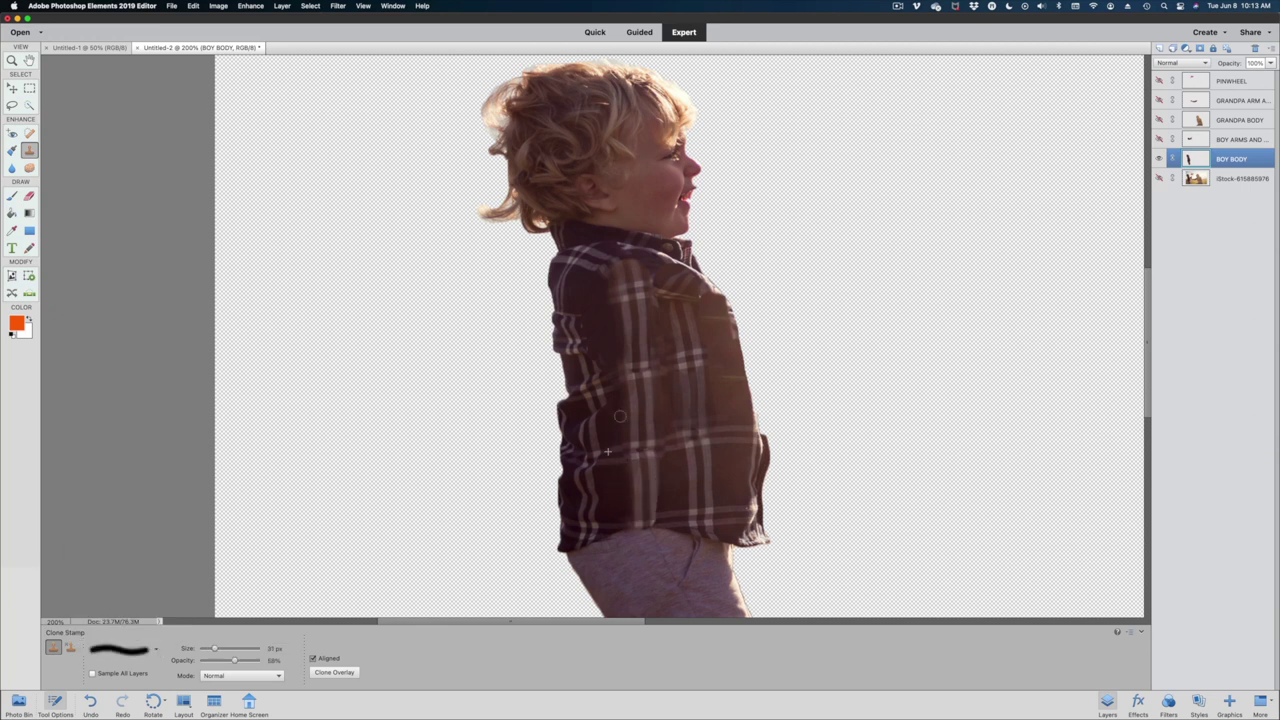
- Compare the shirt with and without the boy arms layer, and clone more plaid with a 75 px brush at 100% opacity
{"action": "left_click", "coordinate": [1159, 139]}
{"action": "left_click", "coordinate": [1159, 139]}
{"action": "left_click", "coordinate": [1159, 139]}
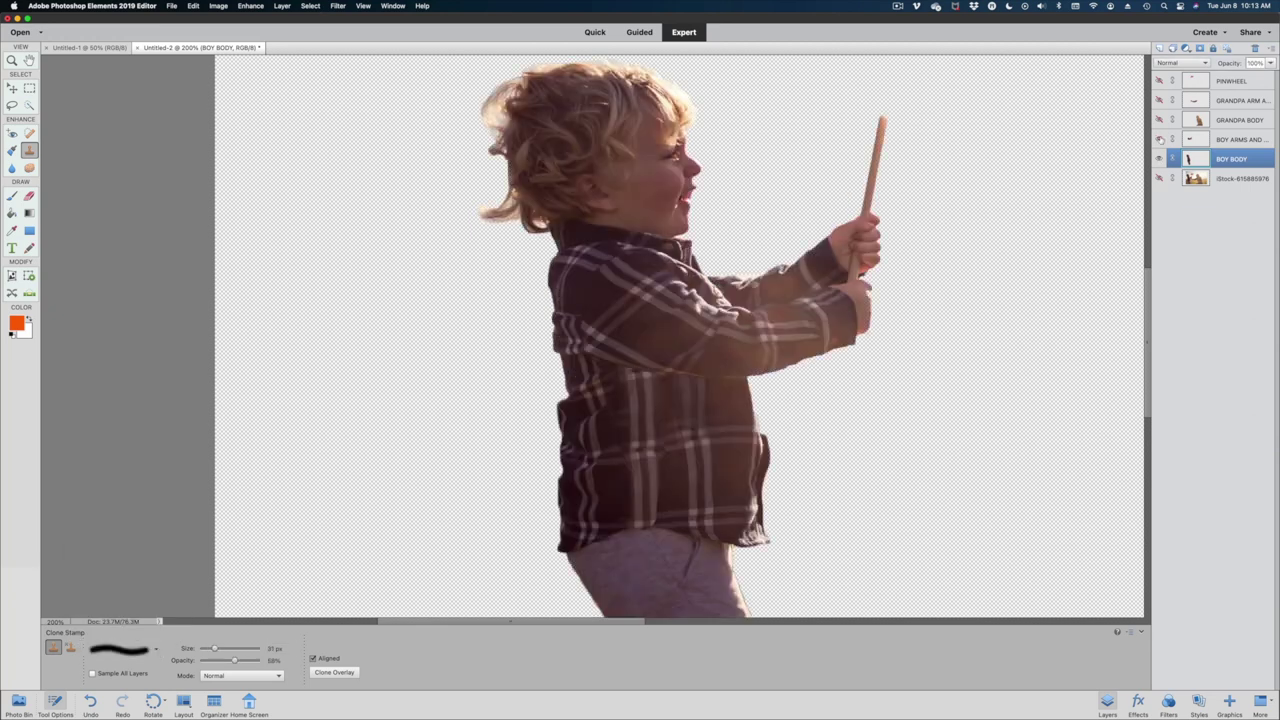
{"action": "left_click", "coordinate": [1159, 139]}
{"action": "key", "text": "bracketright"}
{"action": "key", "text": "bracketright"}
{"action": "key", "text": "0"}
{"action": "key", "text": "bracketright"}
{"action": "key", "text": "bracketright"}
{"action": "left_click_drag", "start_coordinate": [688, 395], "coordinate": [686, 418]}
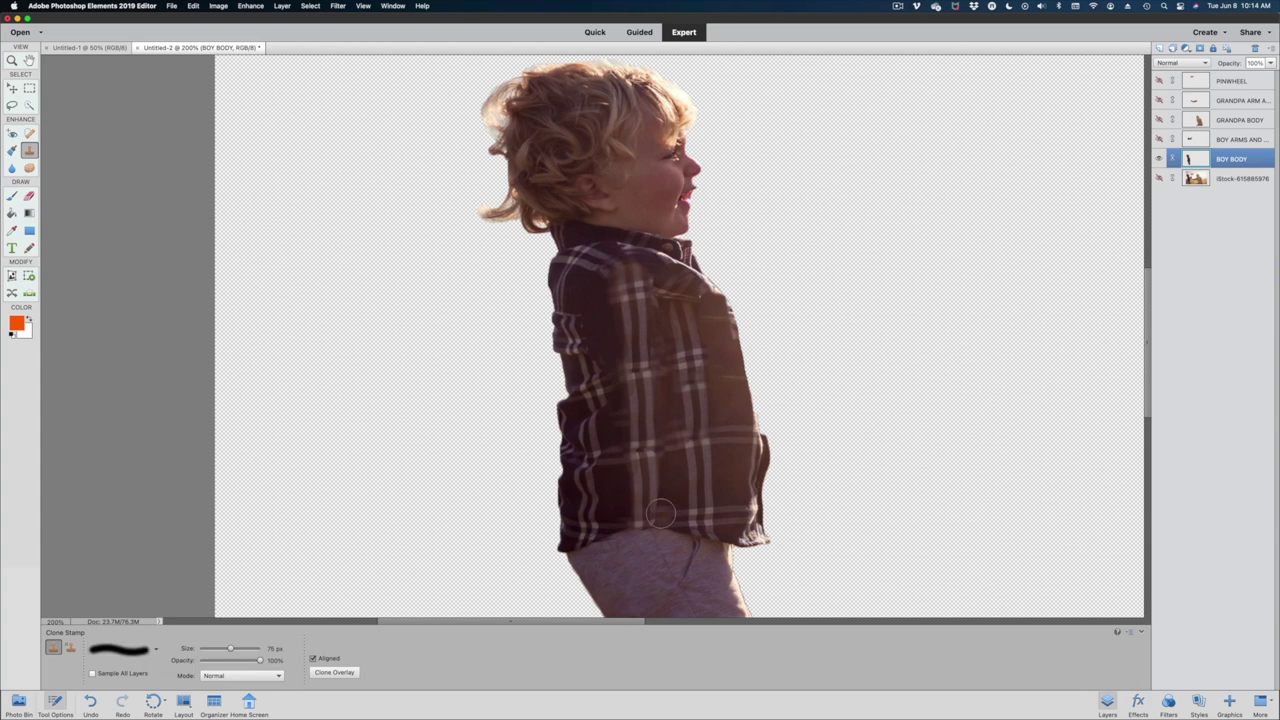
- Show the boy arms layer over the repaired body and reduce the Clone Stamp brush size
{"action": "left_click", "coordinate": [1159, 139]}
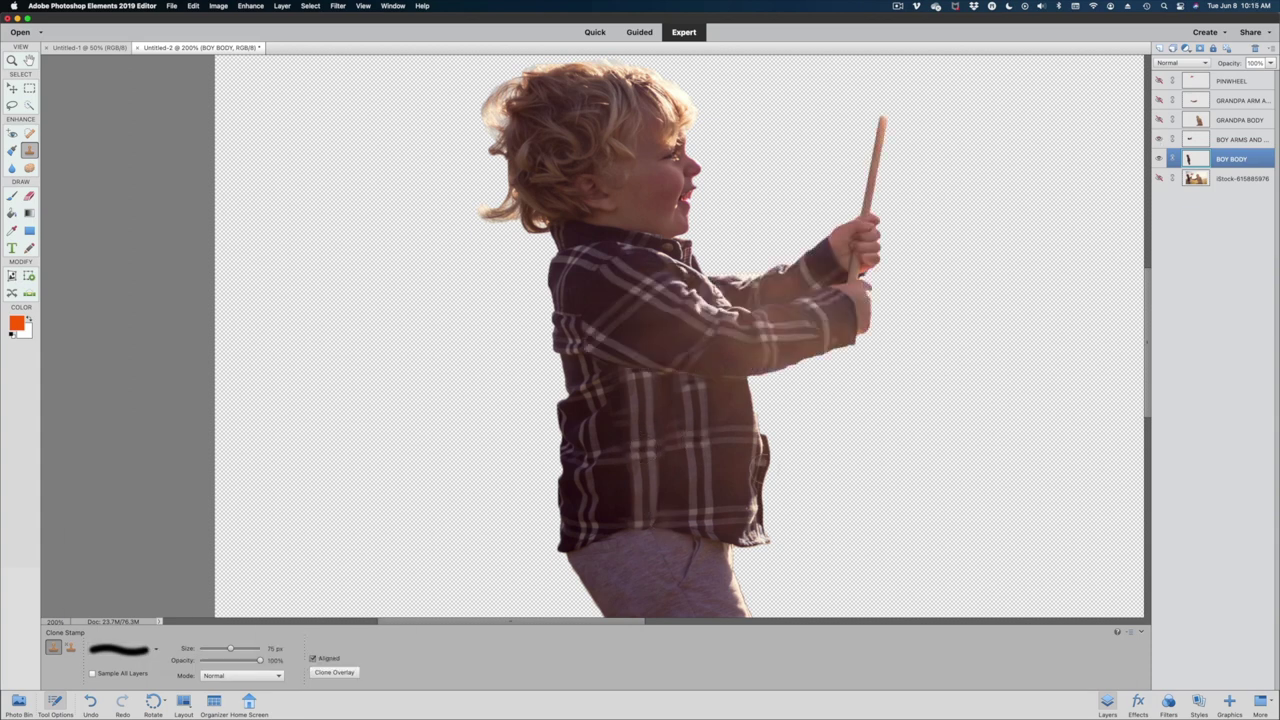
{"action": "key", "text": "bracketleft"}
{"action": "key", "text": "bracketleft"}
{"action": "key", "text": "bracketleft"}
{"action": "key", "text": "bracketleft"}
{"action": "key", "text": "bracketleft"}
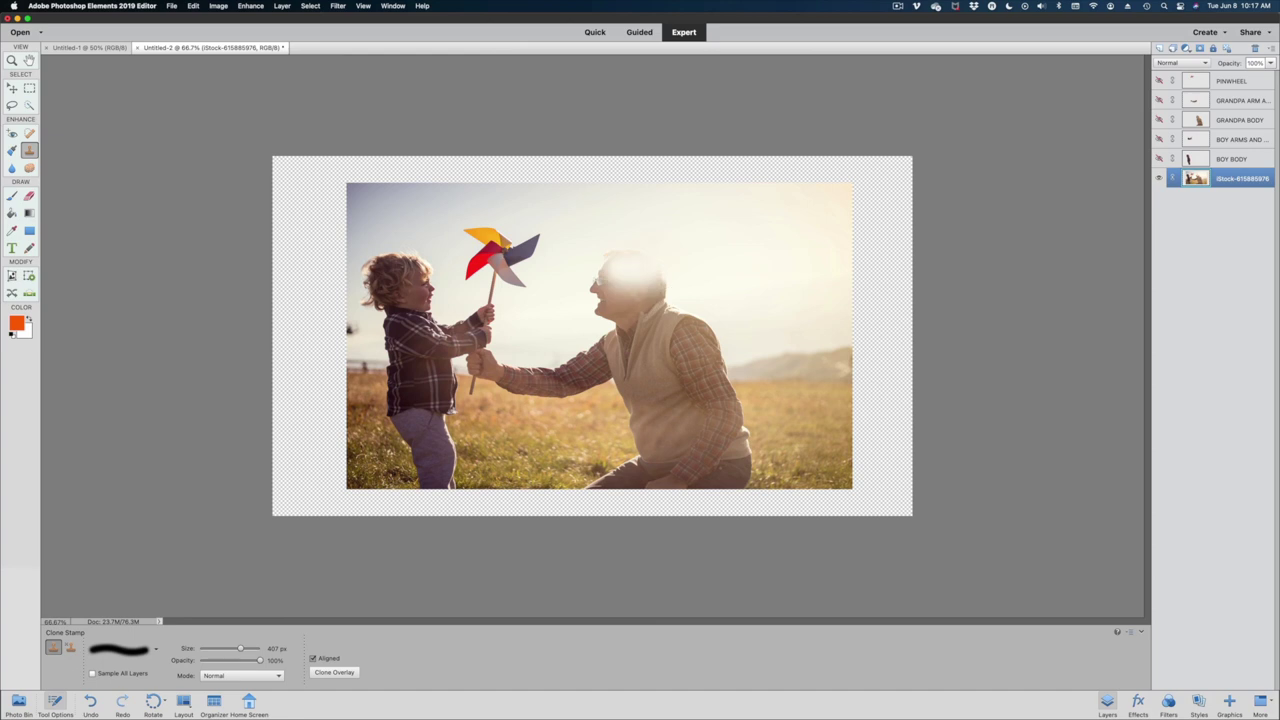
- Try to cover grandpa's head with cloned sky using a hard-edged 701 px brush, and undo the strokes
{"action": "left_click", "coordinate": [155, 649]}
{"action": "left_click", "coordinate": [155, 649]}
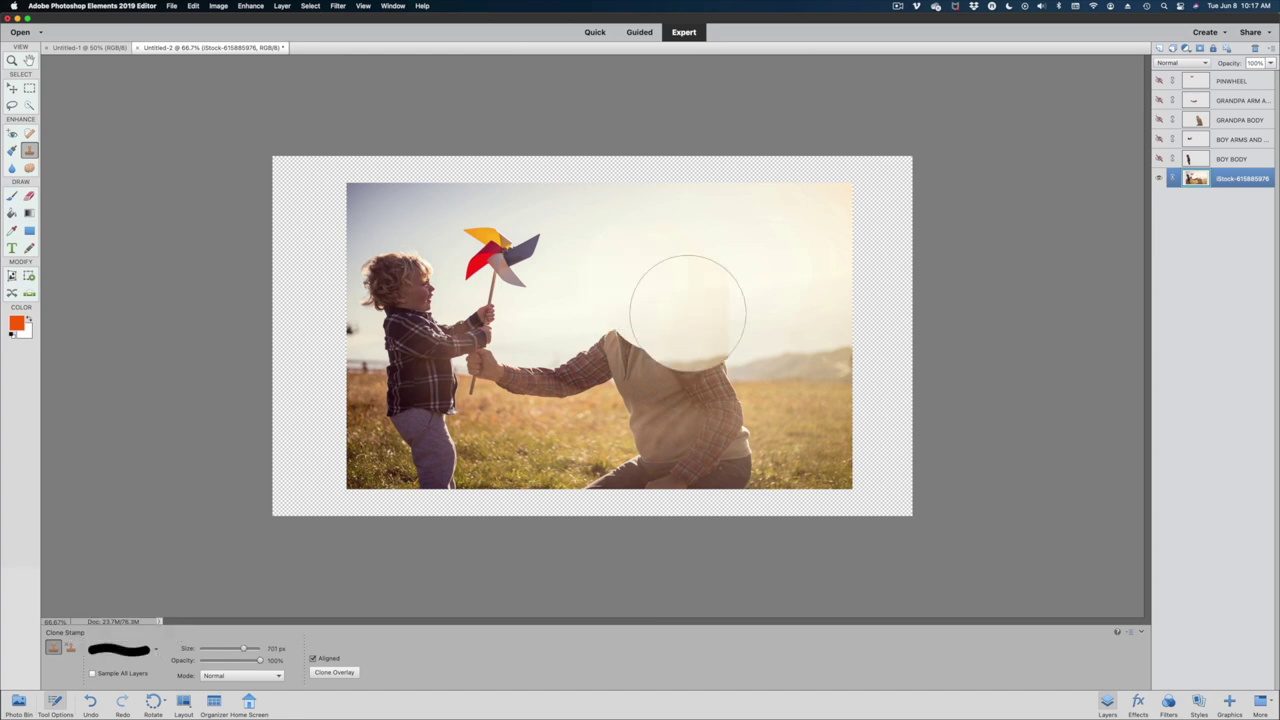
{"action": "key", "text": "ctrl+z"}
{"action": "key", "text": "super+z"}
- Clone sky over grandpa's head, the pinwheel and the boy's upper body with a soft brush on the original photo layer
{"action": "left_click", "coordinate": [155, 649]}
{"action": "mouse_move", "coordinate": [648, 290]}
{"action": "left_mouse_down"}
{"action": "mouse_move", "coordinate": [628, 280]}
{"action": "mouse_move", "coordinate": [685, 300]}
{"action": "mouse_move", "coordinate": [625, 330]}
{"action": "left_mouse_up"}
{"action": "key", "text": "super+z"}
{"action": "left_click_drag", "start_coordinate": [500, 250], "coordinate": [515, 266]}
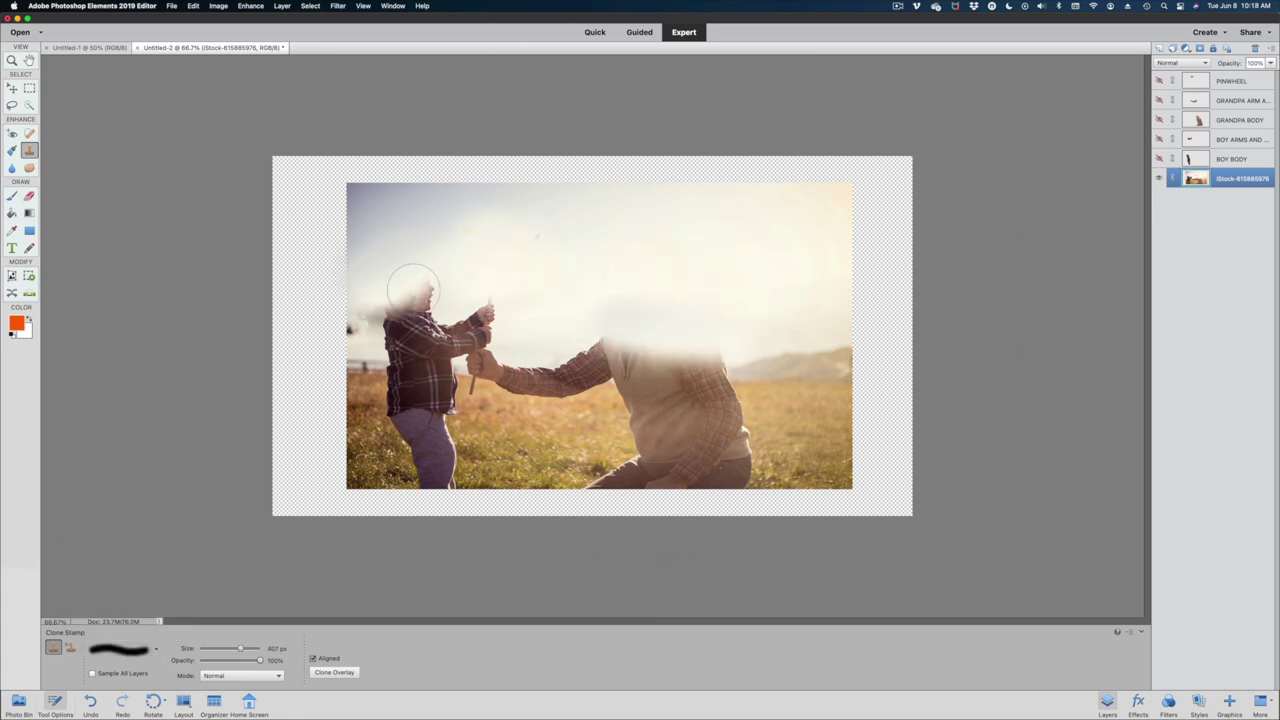
{"action": "mouse_move", "coordinate": [400, 234]}
{"action": "left_mouse_down"}
{"action": "mouse_move", "coordinate": [380, 250]}
{"action": "mouse_move", "coordinate": [410, 320]}
{"action": "mouse_move", "coordinate": [357, 312]}
{"action": "left_mouse_up"}
{"action": "key", "text": "super+z"}
{"action": "mouse_move", "coordinate": [480, 325]}
{"action": "left_mouse_down"}
{"action": "mouse_move", "coordinate": [470, 355]}
{"action": "mouse_move", "coordinate": [625, 318]}
{"action": "left_mouse_up"}
- Clone sky over the boy's head, arms and grandpa's outstretched arm down to the horizon on the original photo layer
{"action": "key", "text": "]"}
{"action": "key", "text": "]"}
{"action": "key", "text": "]"}
{"action": "key", "text": "]"}
{"action": "left_click", "coordinate": [738, 327], "text": "alt"}
{"action": "mouse_move", "coordinate": [700, 345]}
{"action": "left_mouse_down"}
{"action": "mouse_move", "coordinate": [405, 325]}
{"action": "mouse_move", "coordinate": [440, 350]}
{"action": "left_mouse_up"}
{"action": "left_click_drag", "start_coordinate": [520, 390], "coordinate": [580, 390]}
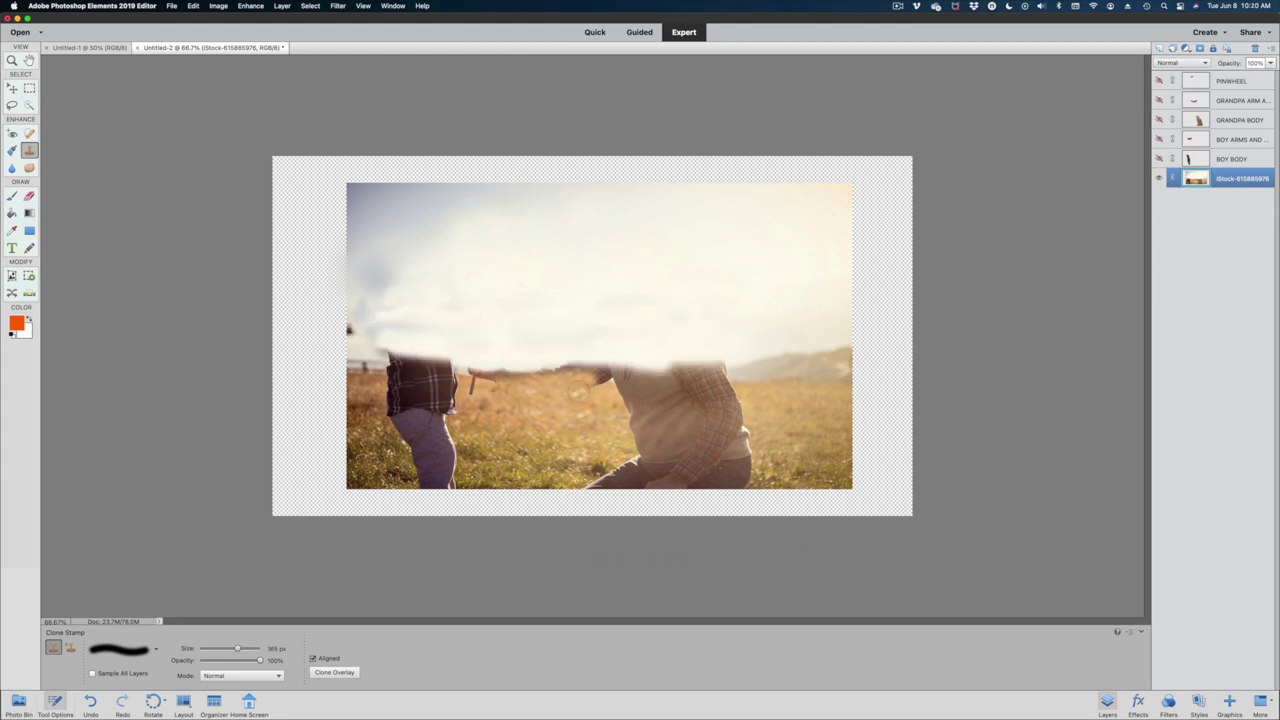
- Clone the field grass over grandpa's lower body and the boy's legs with a larger soft brush
{"action": "key", "text": "]"}
{"action": "key", "text": "]"}
{"action": "key", "text": "]"}
{"action": "left_click", "coordinate": [800, 420], "text": "alt"}
{"action": "mouse_move", "coordinate": [740, 400]}
{"action": "left_mouse_down"}
{"action": "mouse_move", "coordinate": [620, 420]}
{"action": "mouse_move", "coordinate": [700, 460]}
{"action": "mouse_move", "coordinate": [580, 472]}
{"action": "mouse_move", "coordinate": [376, 462]}
{"action": "mouse_move", "coordinate": [420, 410]}
{"action": "mouse_move", "coordinate": [389, 410]}
{"action": "left_mouse_up"}
- Choose a hard-edged clone brush, enlarge it from 37 px, and cover the leftover figure remnants along the horizon
{"action": "left_click", "coordinate": [156, 649]}
{"action": "scroll", "coordinate": [120, 595], "scroll_direction": "up", "scroll_amount": 3}
{"action": "left_click", "coordinate": [120, 590]}
{"action": "left_click", "coordinate": [216, 649]}
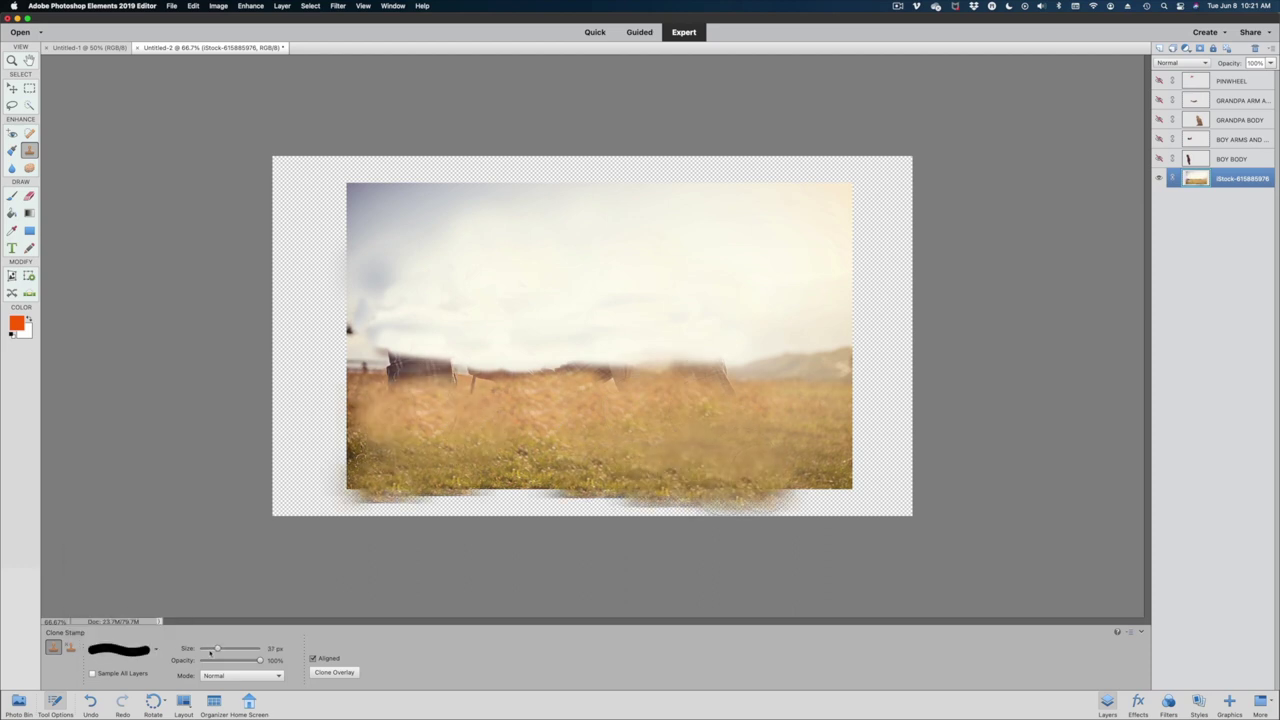
{"action": "key", "text": "]"}
{"action": "key", "text": "]"}
{"action": "key", "text": "]"}
{"action": "key", "text": "]"}
{"action": "key", "text": "]"}
{"action": "mouse_move", "coordinate": [404, 366]}
{"action": "left_mouse_down"}
{"action": "mouse_move", "coordinate": [675, 361]}
{"action": "mouse_move", "coordinate": [350, 333]}
{"action": "mouse_move", "coordinate": [468, 365]}
{"action": "mouse_move", "coordinate": [458, 368]}
{"action": "mouse_move", "coordinate": [703, 370]}
{"action": "left_mouse_up"}
- Change to another brush preset and clone across the horizon to blend the repaired strip
{"action": "left_click", "coordinate": [156, 649]}
{"action": "left_click", "coordinate": [130, 628]}
{"action": "left_click_drag", "start_coordinate": [497, 383], "coordinate": [390, 378]}
{"action": "mouse_move", "coordinate": [703, 376]}
{"action": "left_mouse_down"}
{"action": "mouse_move", "coordinate": [480, 352]}
{"action": "mouse_move", "coordinate": [515, 362]}
{"action": "left_mouse_up"}
- Check the background with the cutout layers shown and hidden, and clone over the dark patch at the photo's left edge
{"action": "left_click", "coordinate": [1159, 178], "text": "alt"}
{"action": "left_click", "coordinate": [1159, 178], "text": "alt"}
{"action": "mouse_move", "coordinate": [365, 330]}
{"action": "left_mouse_down"}
{"action": "mouse_move", "coordinate": [331, 355]}
{"action": "mouse_move", "coordinate": [345, 372]}
{"action": "left_mouse_up"}
{"action": "left_click", "coordinate": [1159, 178], "text": "alt"}
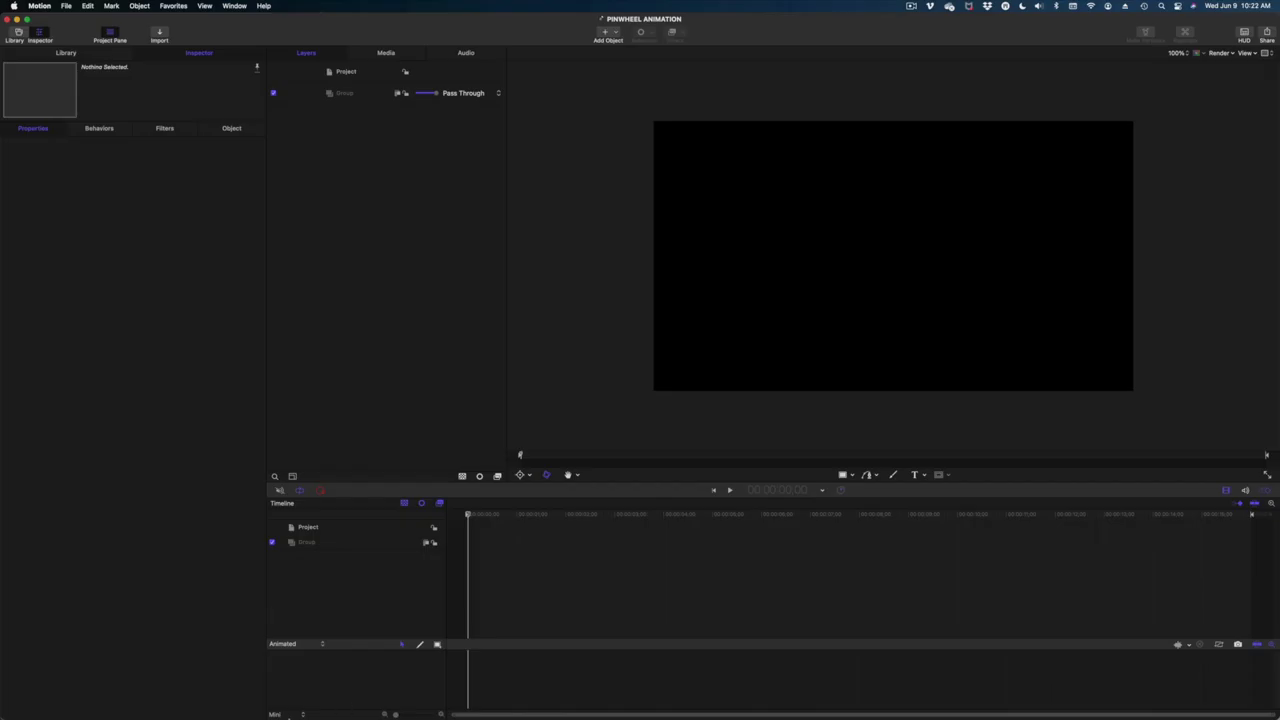
- Import the background, boy arms, boy body, grandpa arm, grandpa body and pinwheel cutout PNGs into the PINWHEEL ANIMATION project in Motion
{"action": "mouse_move", "coordinate": [171, 715]}
{"action": "left_click", "coordinate": [197, 692]}
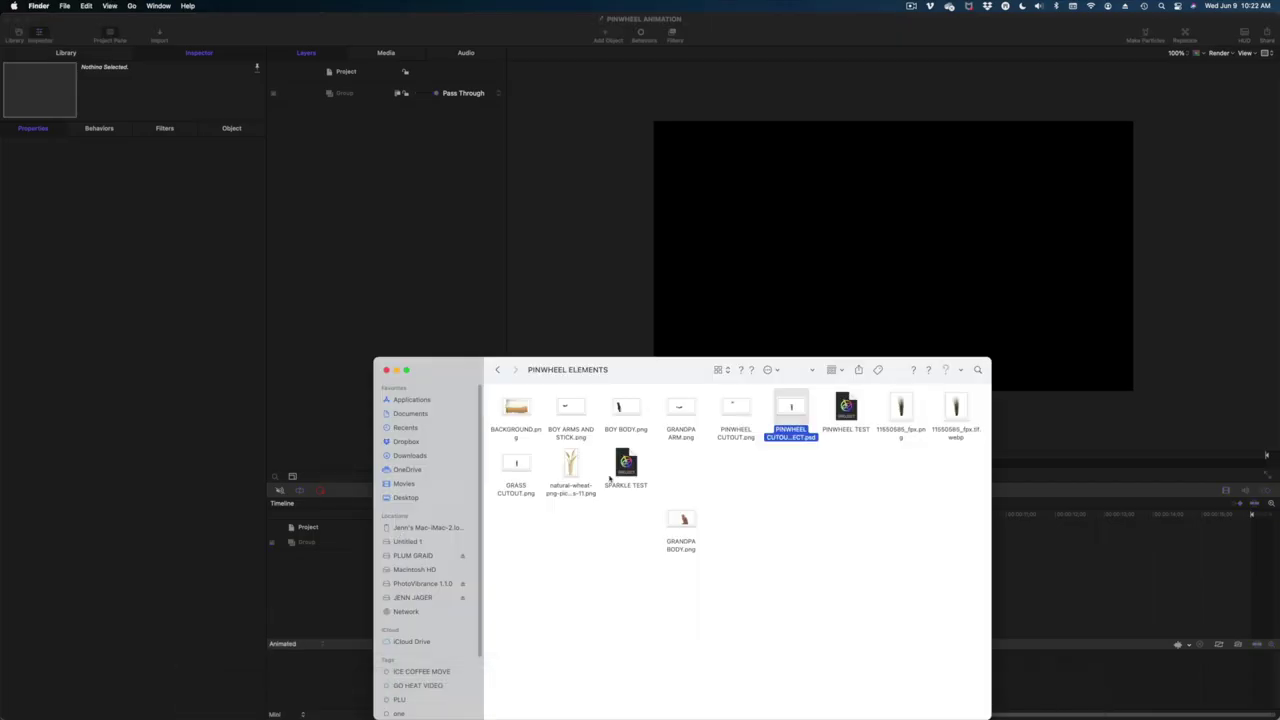
{"action": "left_click", "coordinate": [512, 405]}
{"action": "left_click", "coordinate": [570, 406], "text": "shift"}
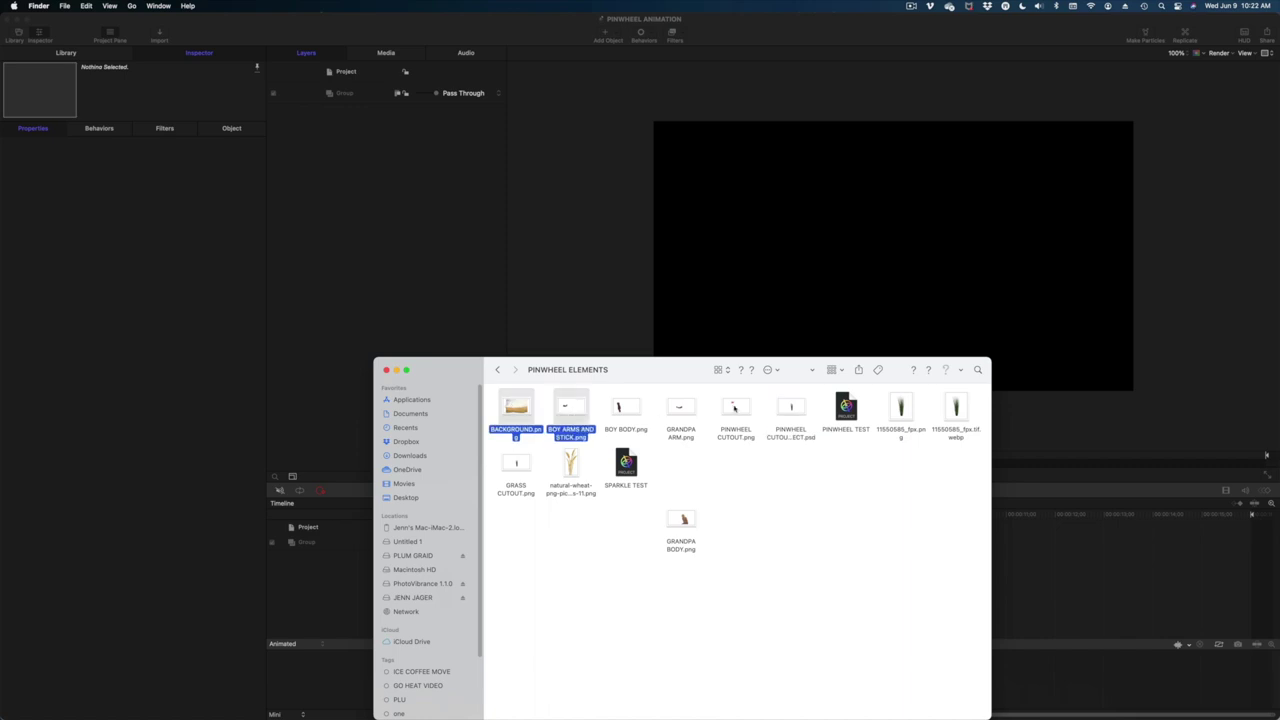
{"action": "left_click", "coordinate": [735, 408], "text": "shift"}
{"action": "left_click", "coordinate": [680, 408], "text": "shift"}
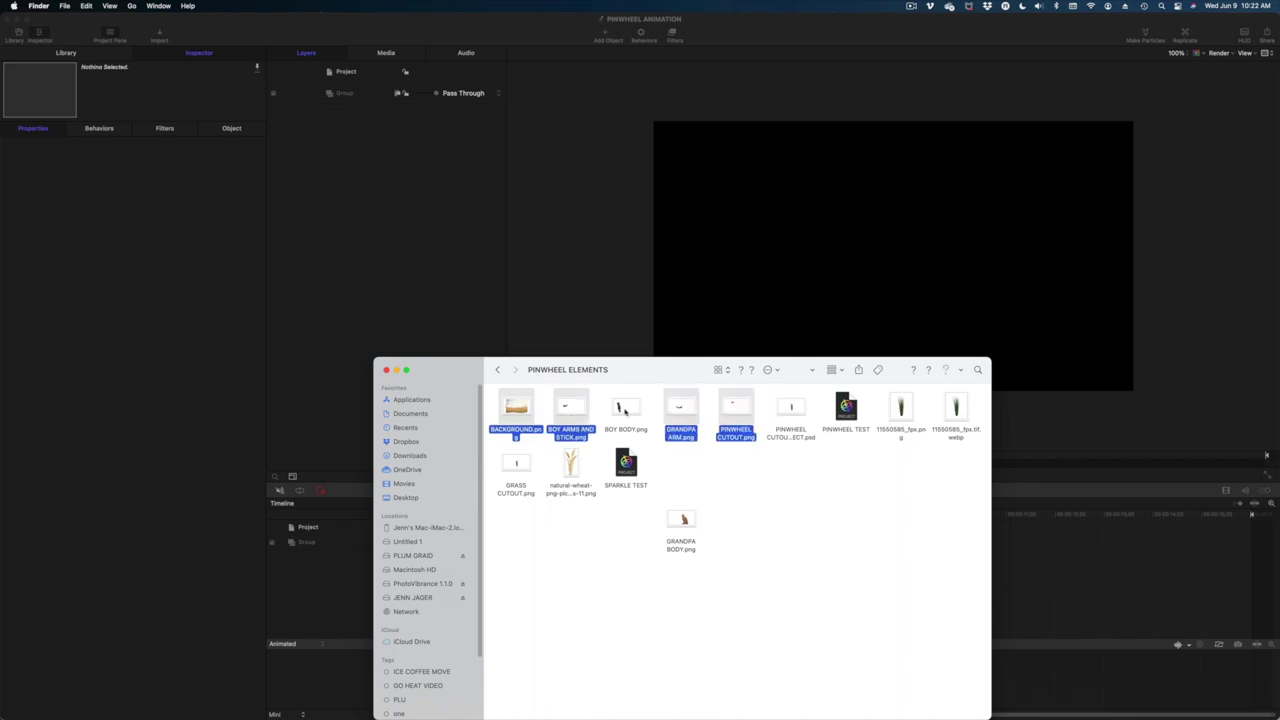
{"action": "left_click", "coordinate": [625, 408], "text": "shift"}
{"action": "left_click", "coordinate": [680, 518], "text": "shift"}
{"action": "left_click_drag", "start_coordinate": [512, 405], "coordinate": [329, 129]}
{"action": "left_click", "coordinate": [185, 266]}
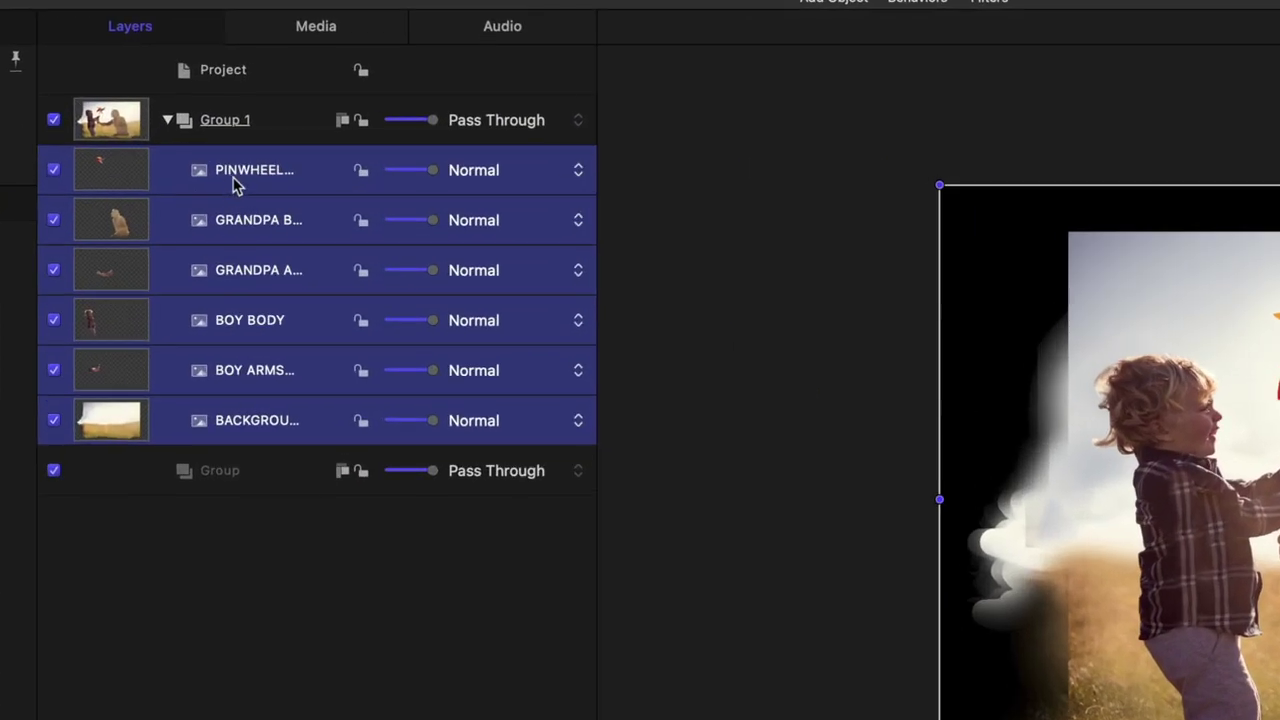
- Reorder the layers so the boy arms sit directly below the pinwheel and the grandpa arm above grandpa's body
{"action": "left_click", "coordinate": [278, 533]}
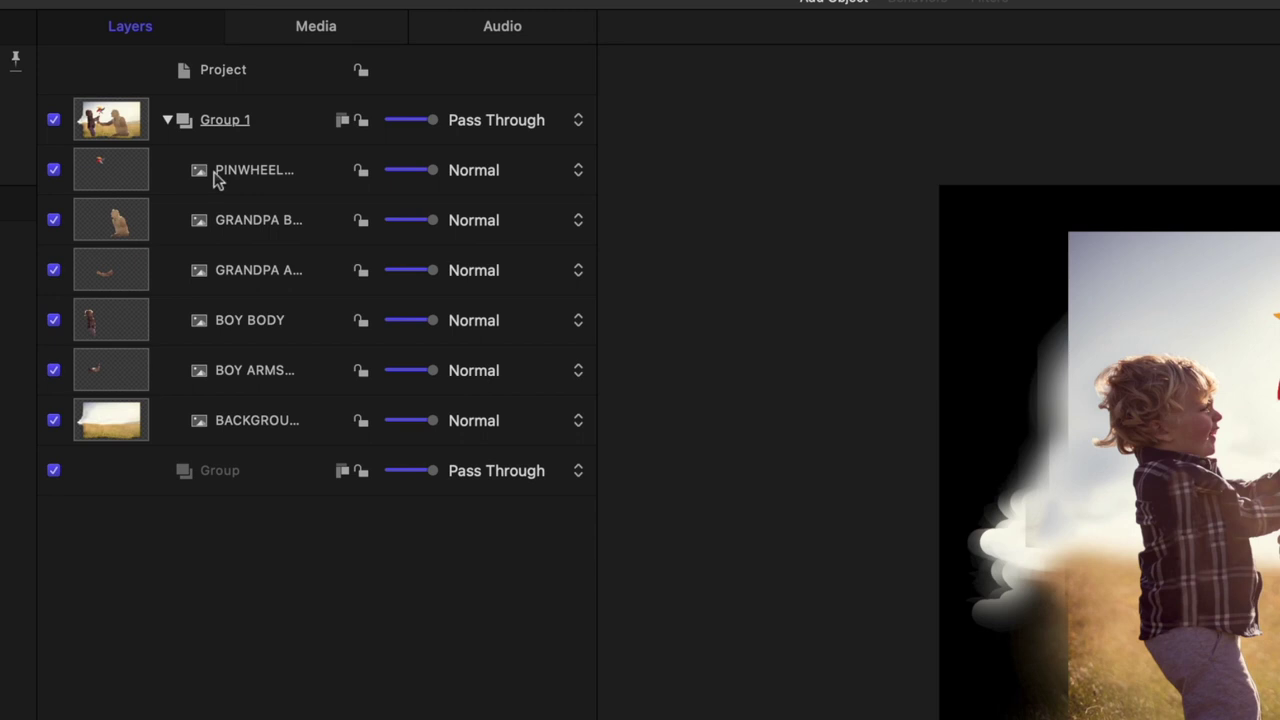
{"action": "left_click", "coordinate": [218, 178]}
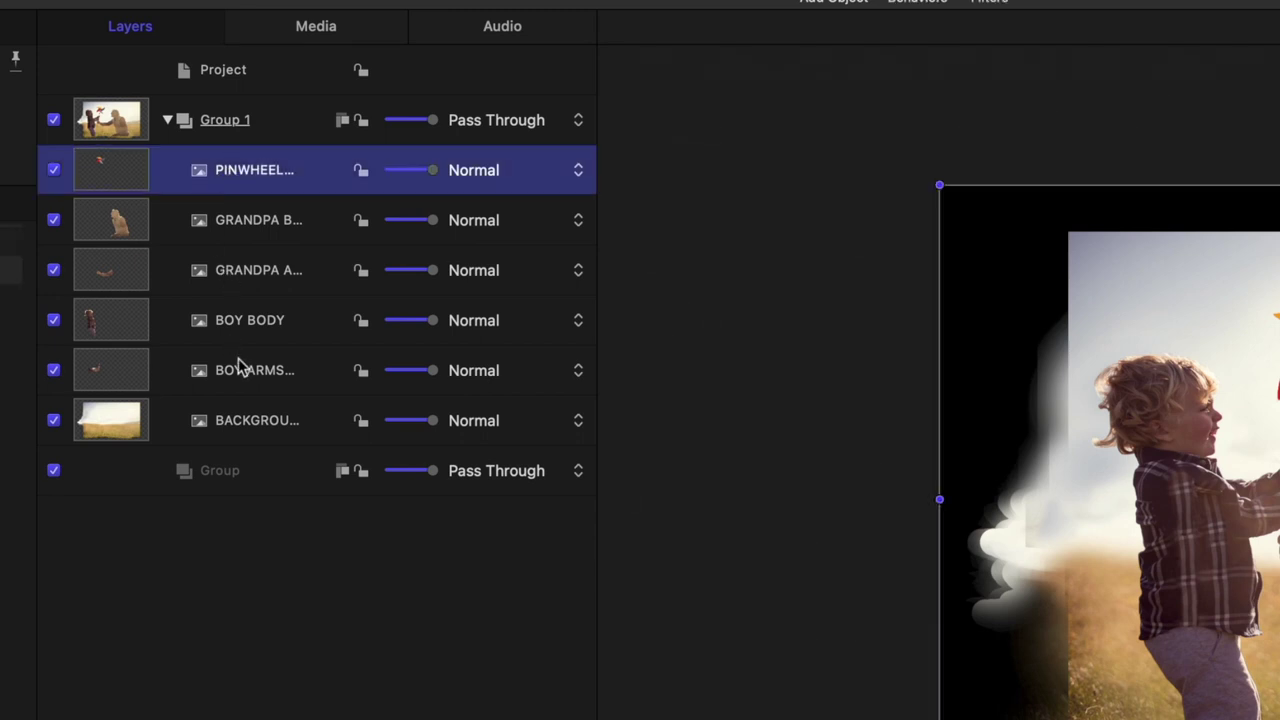
{"action": "left_click_drag", "start_coordinate": [237, 374], "coordinate": [220, 230]}
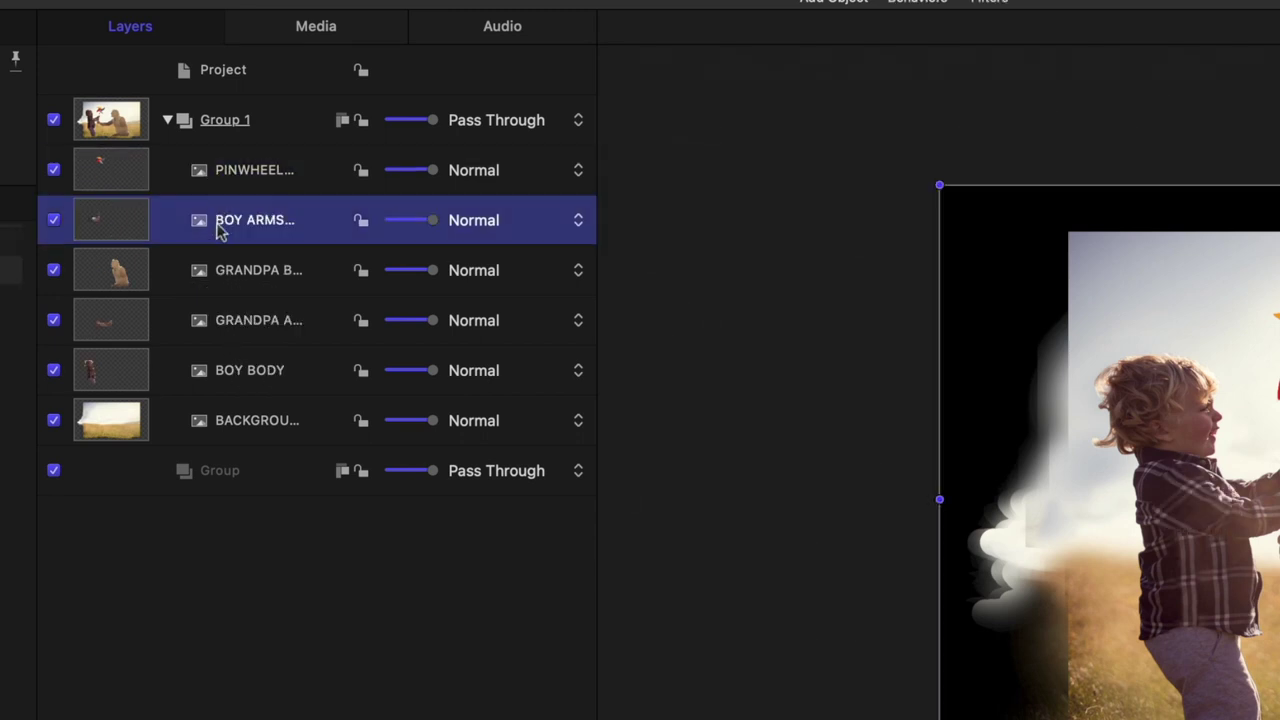
{"action": "left_click_drag", "start_coordinate": [250, 330], "coordinate": [243, 257]}
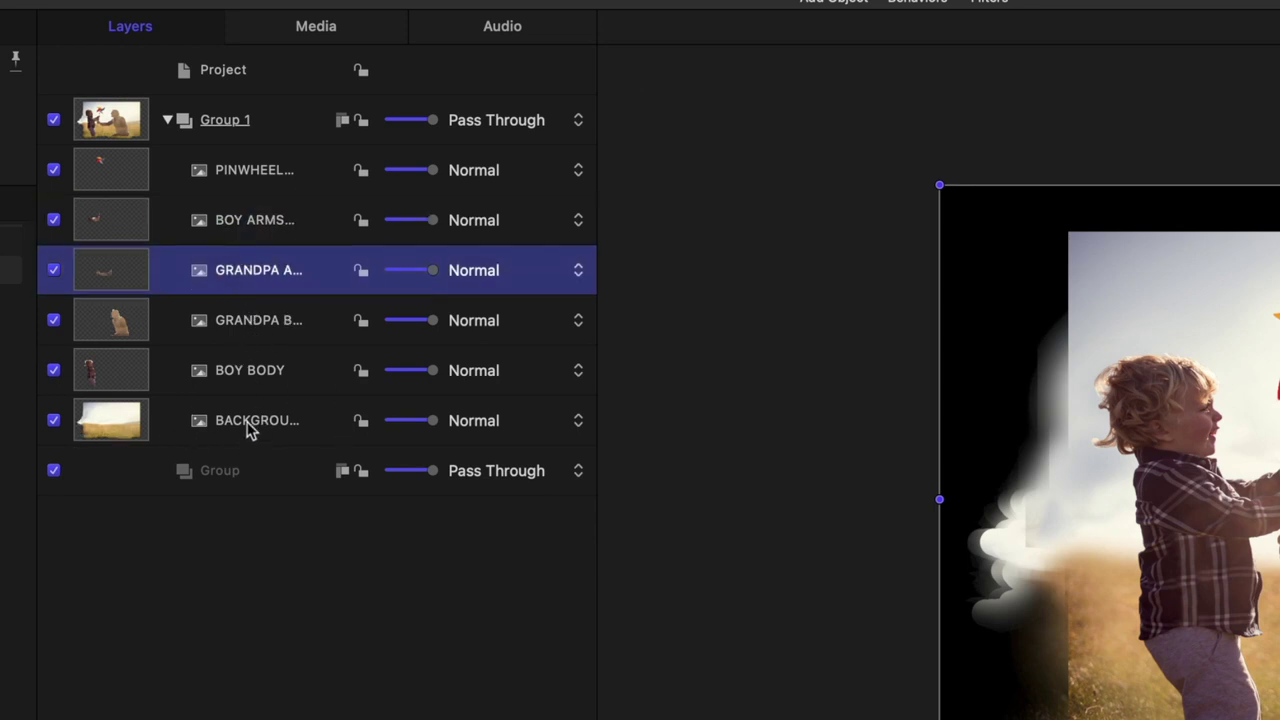
{"action": "left_click", "coordinate": [288, 436]}
{"action": "left_click", "coordinate": [234, 655]}
- Add a camera to the project
{"action": "left_click", "coordinate": [166, 434]}
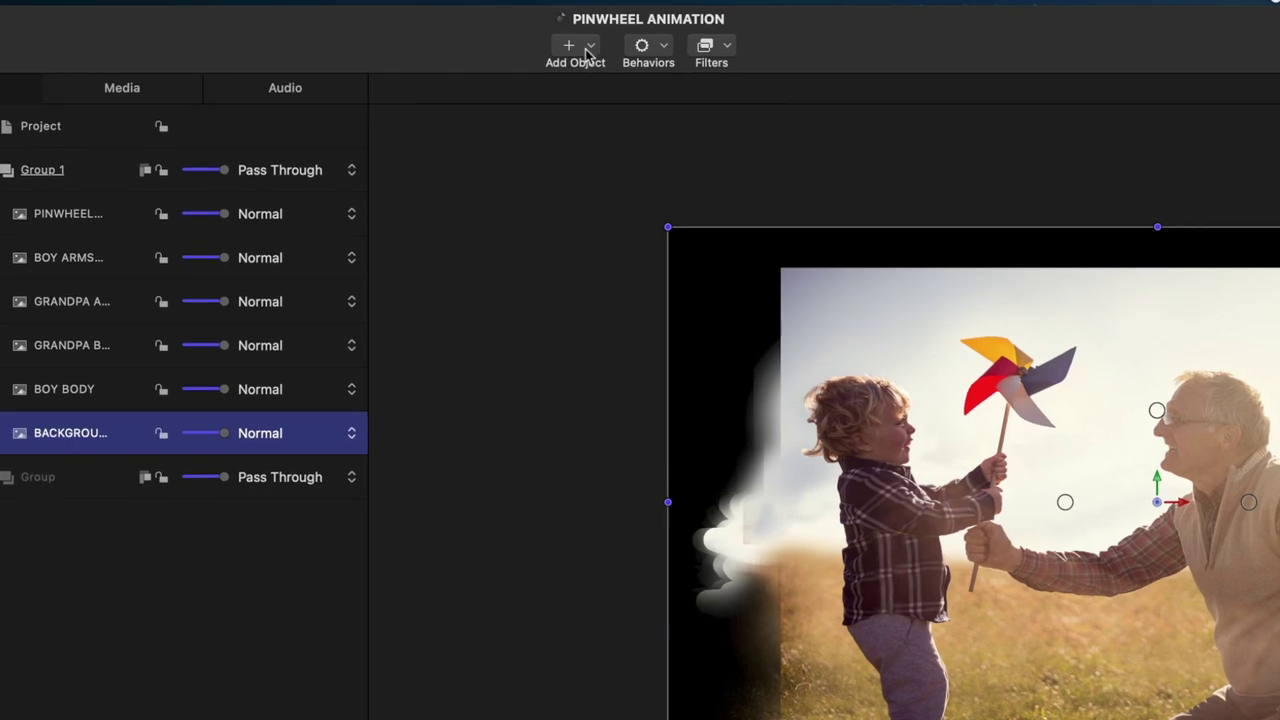
{"action": "left_click", "coordinate": [590, 45]}
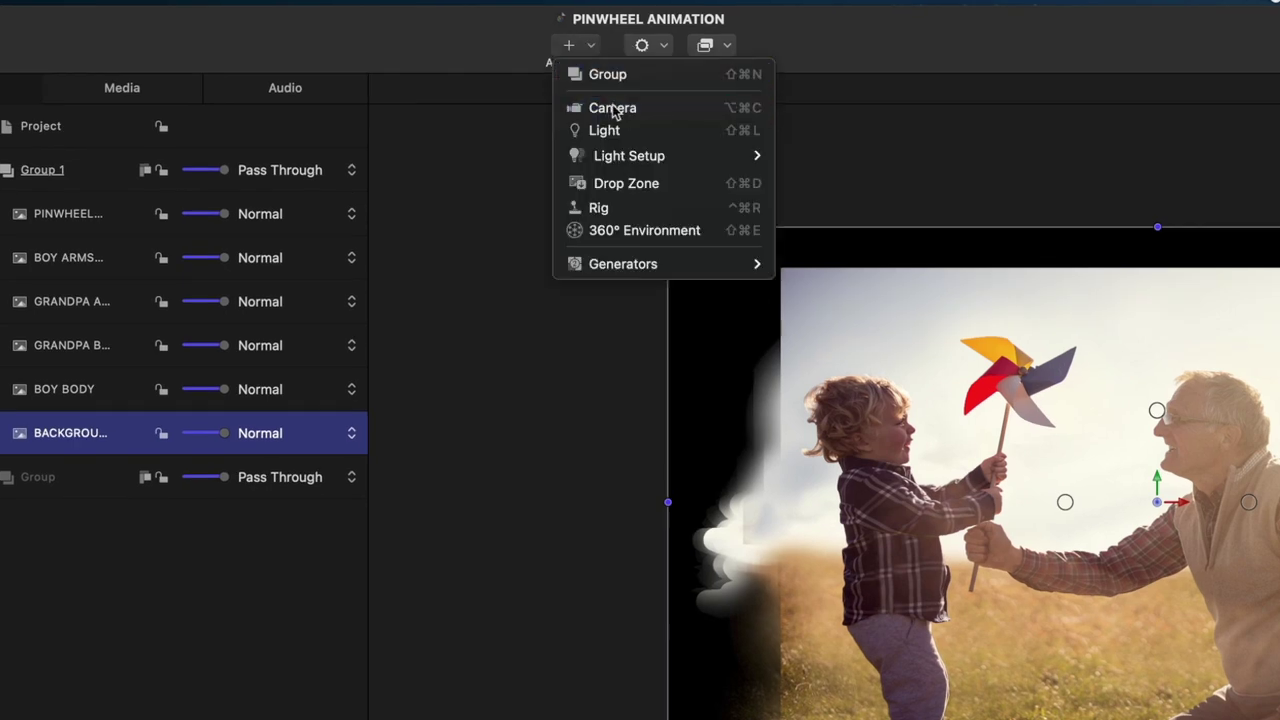
{"action": "left_click", "coordinate": [613, 106]}
{"action": "left_click", "coordinate": [724, 387]}
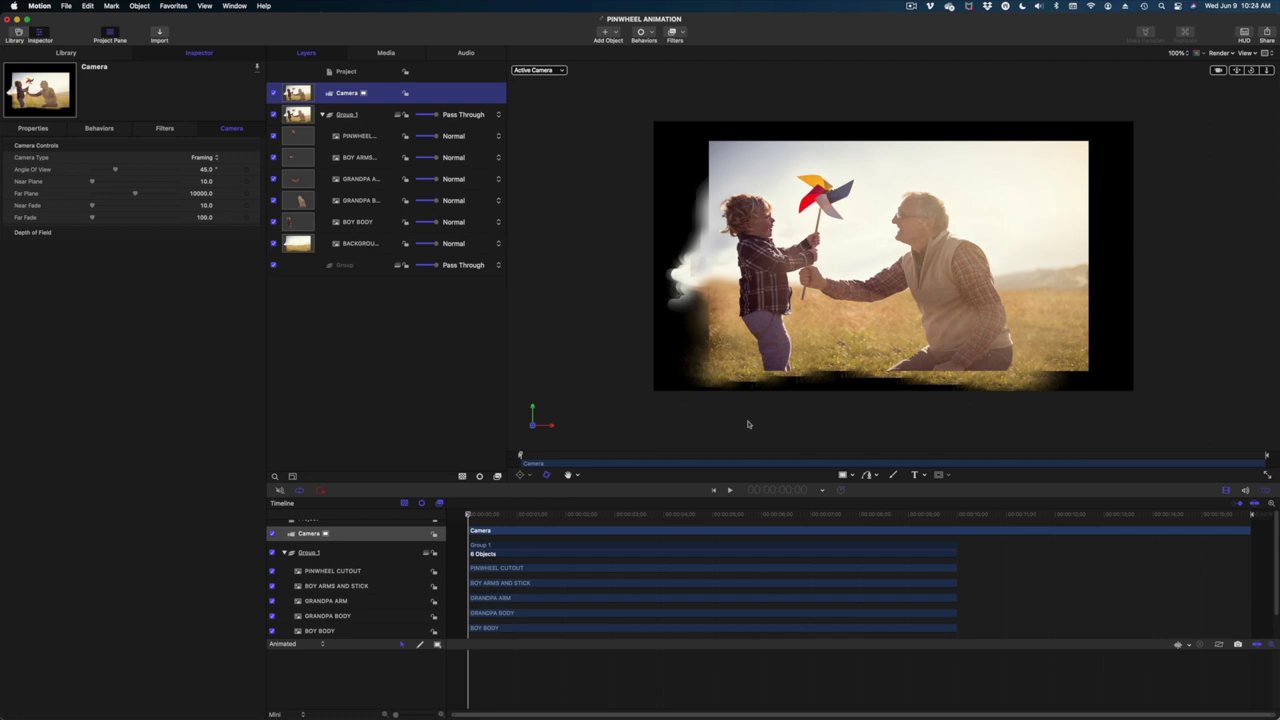
- Set the BACKGROUND layer's Z position to -1250 px and scale it to about 107% so it fills the frame
{"action": "left_click", "coordinate": [362, 246]}
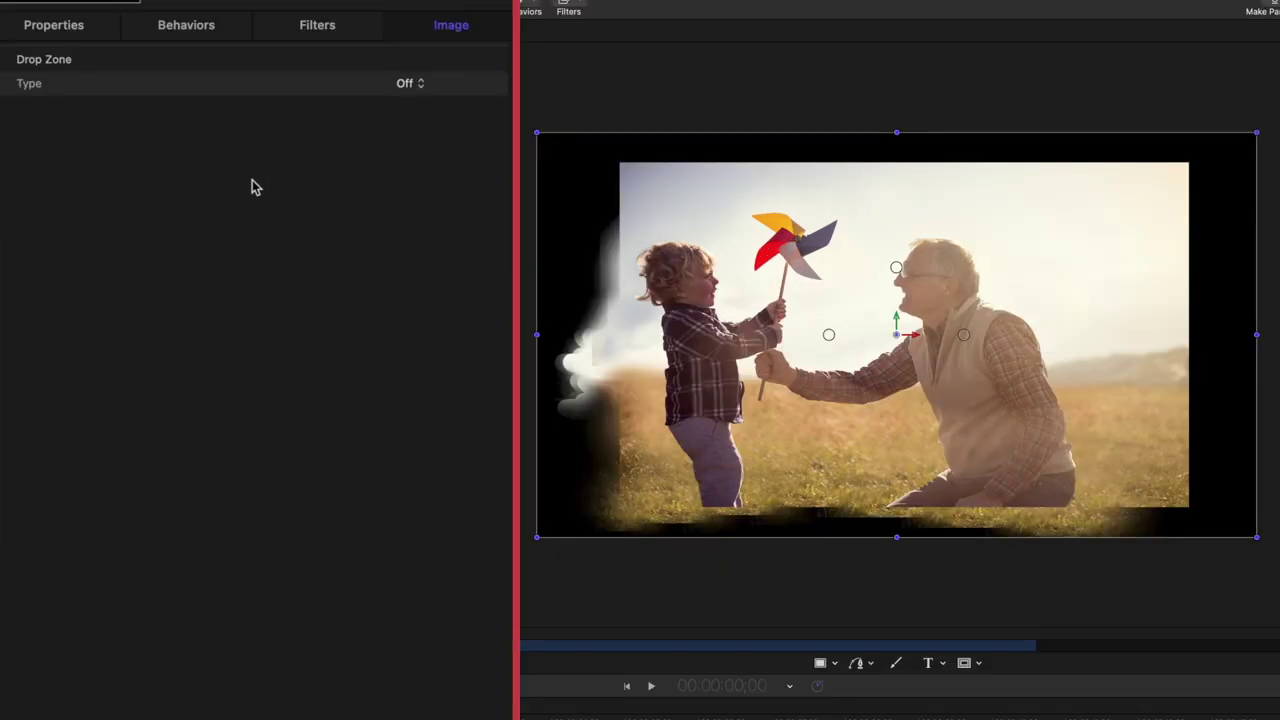
{"action": "left_click", "coordinate": [72, 30]}
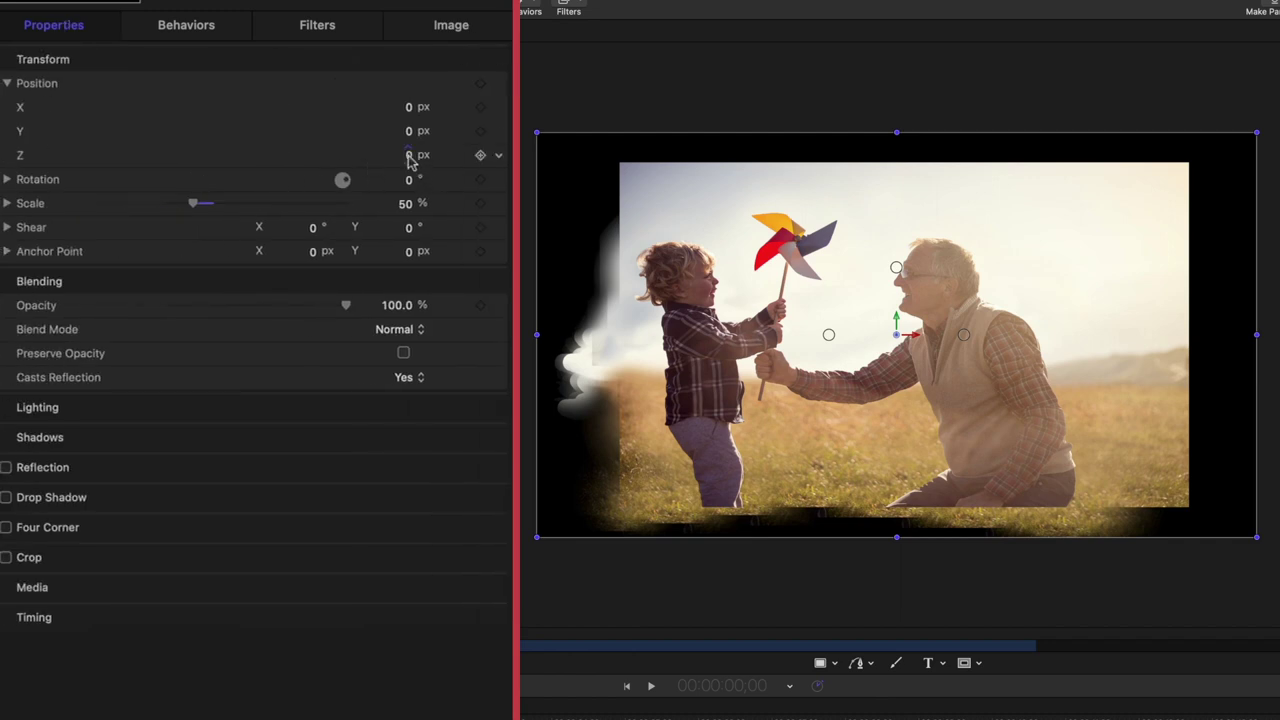
{"action": "left_click_drag", "start_coordinate": [410, 160], "coordinate": [270, 160]}
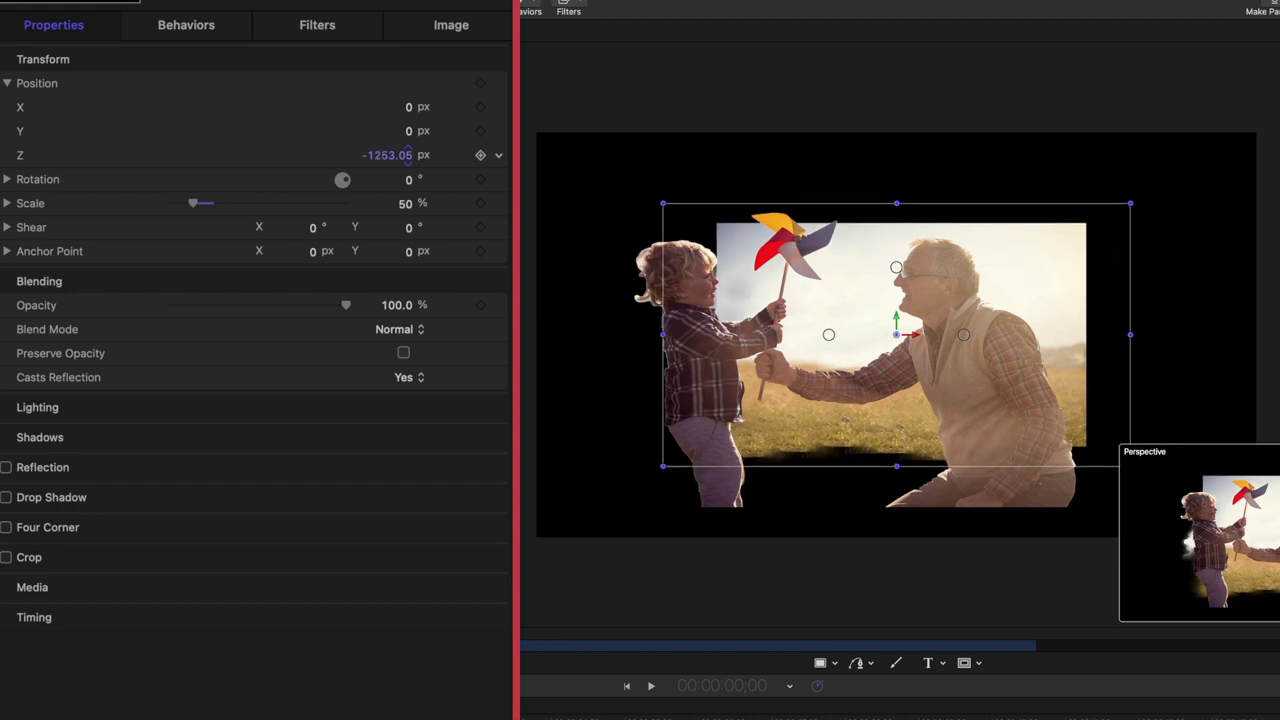
{"action": "left_click", "coordinate": [388, 160]}
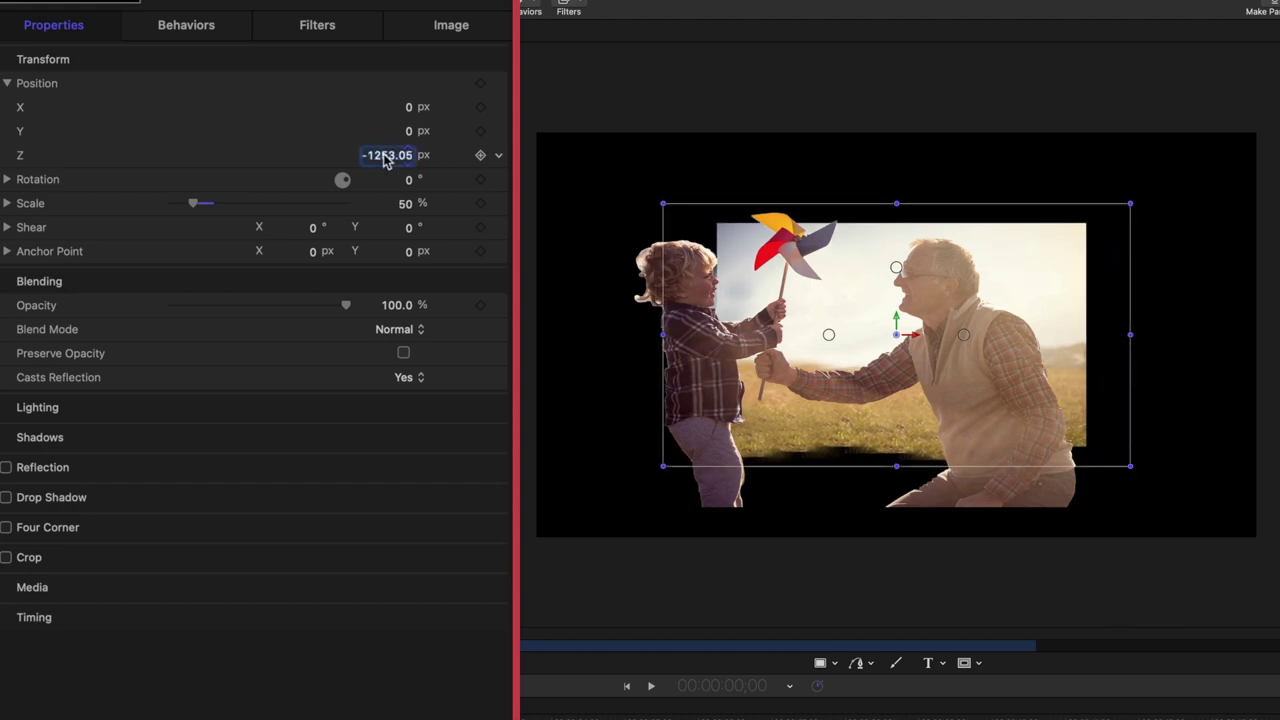
{"action": "type", "text": "-1250"}
{"action": "key", "text": "Return"}
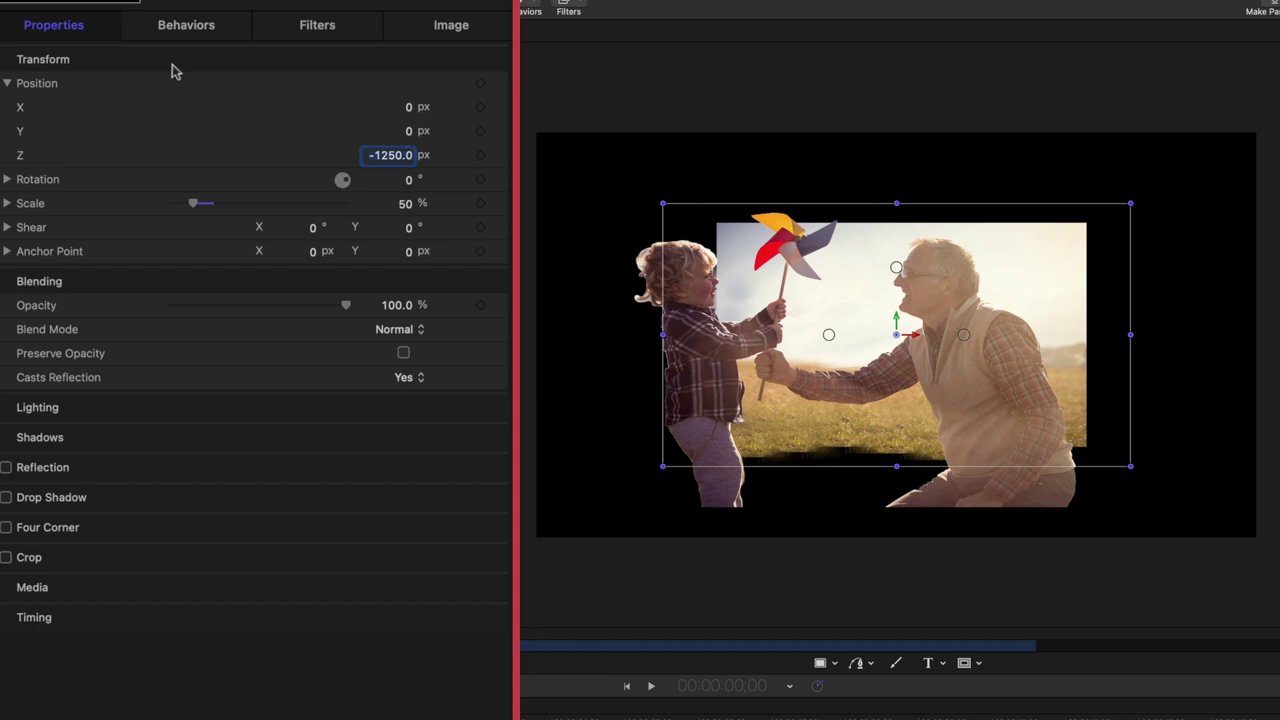
{"action": "left_click_drag", "start_coordinate": [195, 203], "coordinate": [220, 209]}
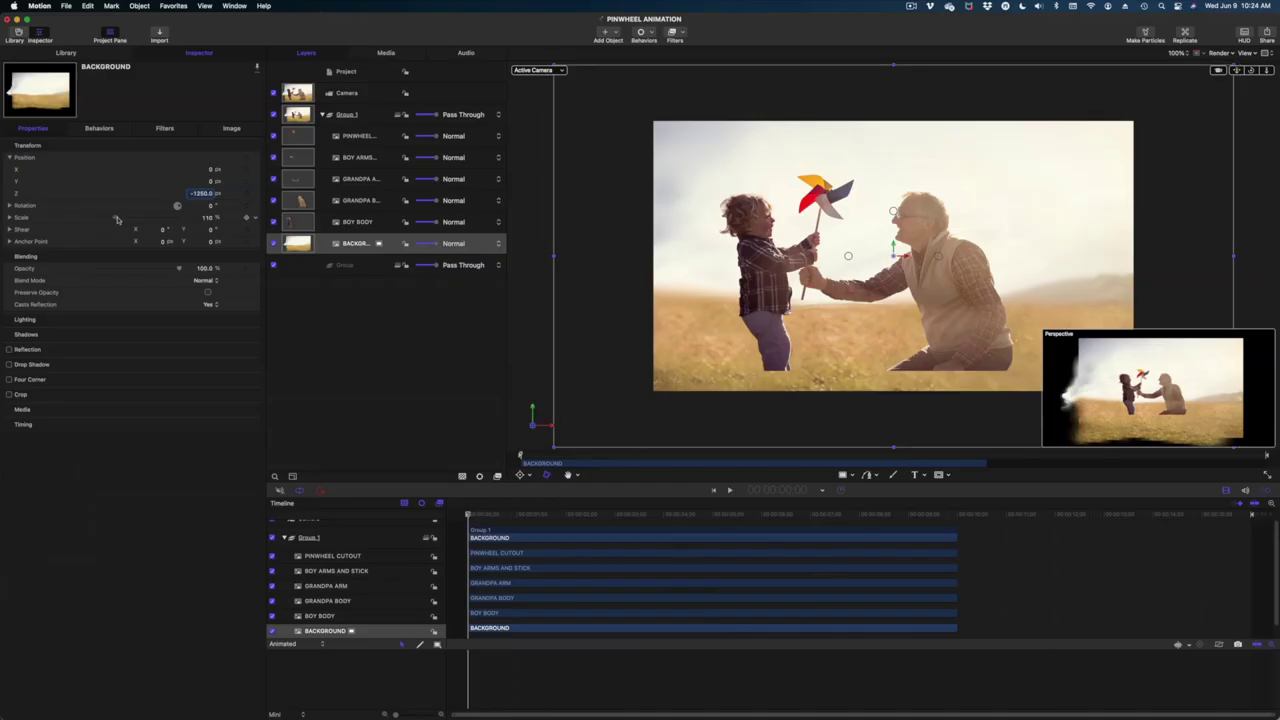
- Move the pinwheel, boy and grandpa layers together to about X 106 px and Y -89 px so the figures meet the frame's lower edge
{"action": "left_click", "coordinate": [362, 138]}
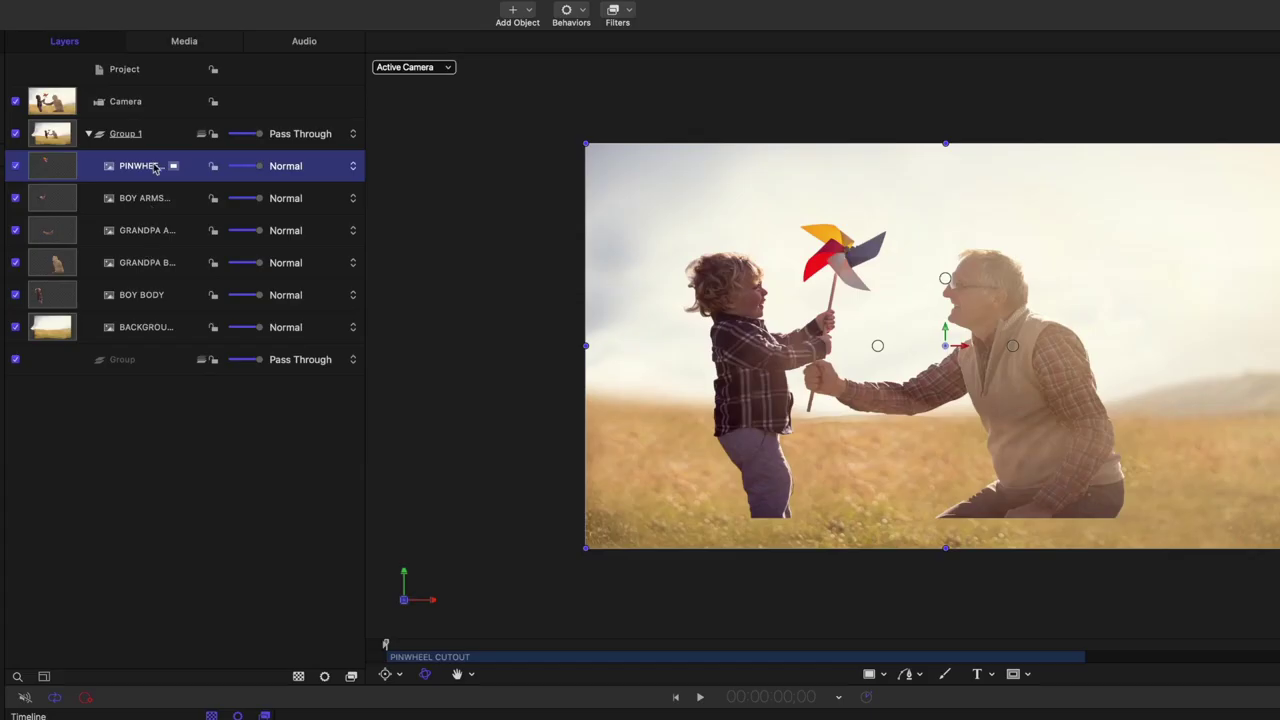
{"action": "left_click", "coordinate": [143, 205], "text": "shift"}
{"action": "left_click", "coordinate": [145, 232], "text": "shift"}
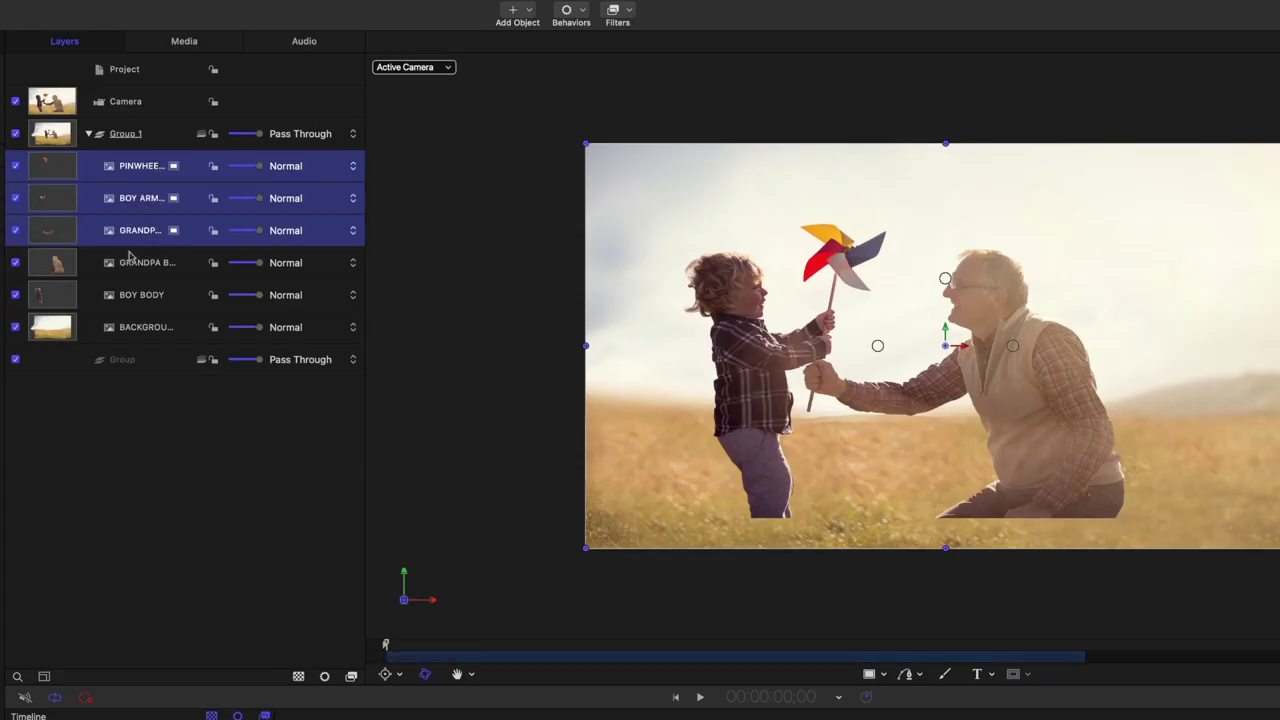
{"action": "left_click", "coordinate": [130, 265], "text": "shift"}
{"action": "left_click", "coordinate": [130, 294], "text": "shift"}
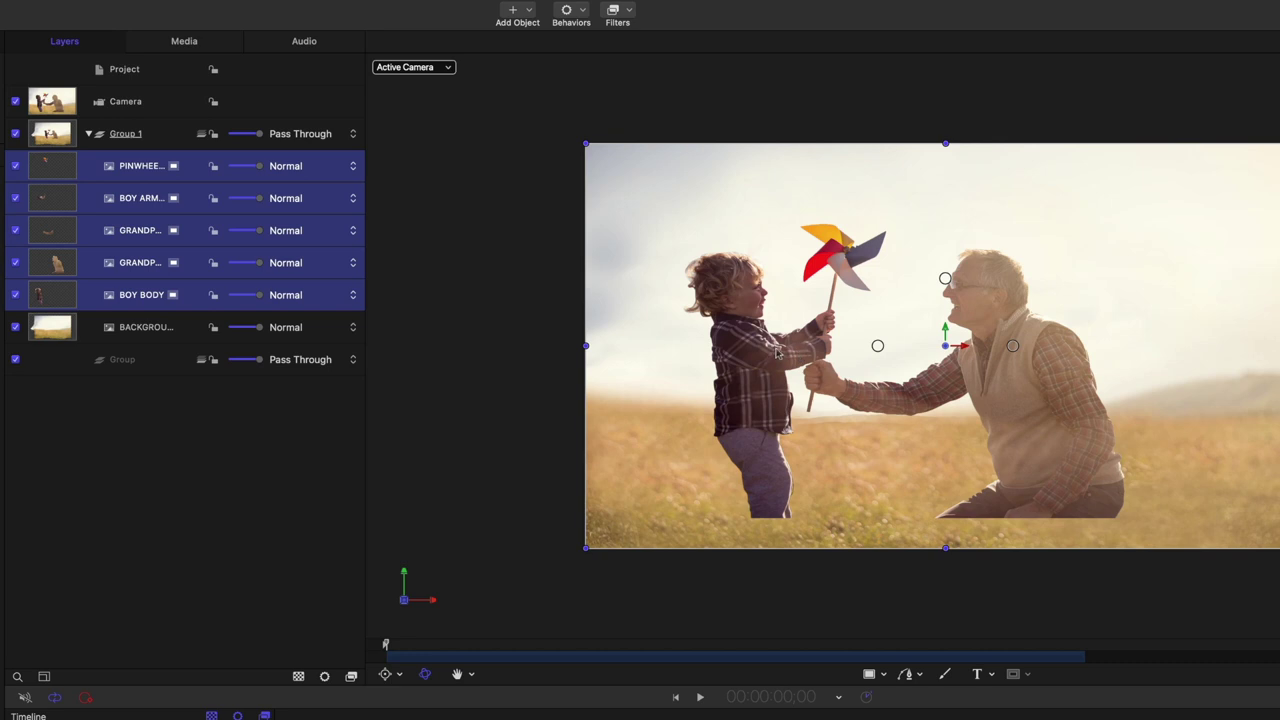
{"action": "left_click_drag", "start_coordinate": [778, 352], "coordinate": [801, 391]}
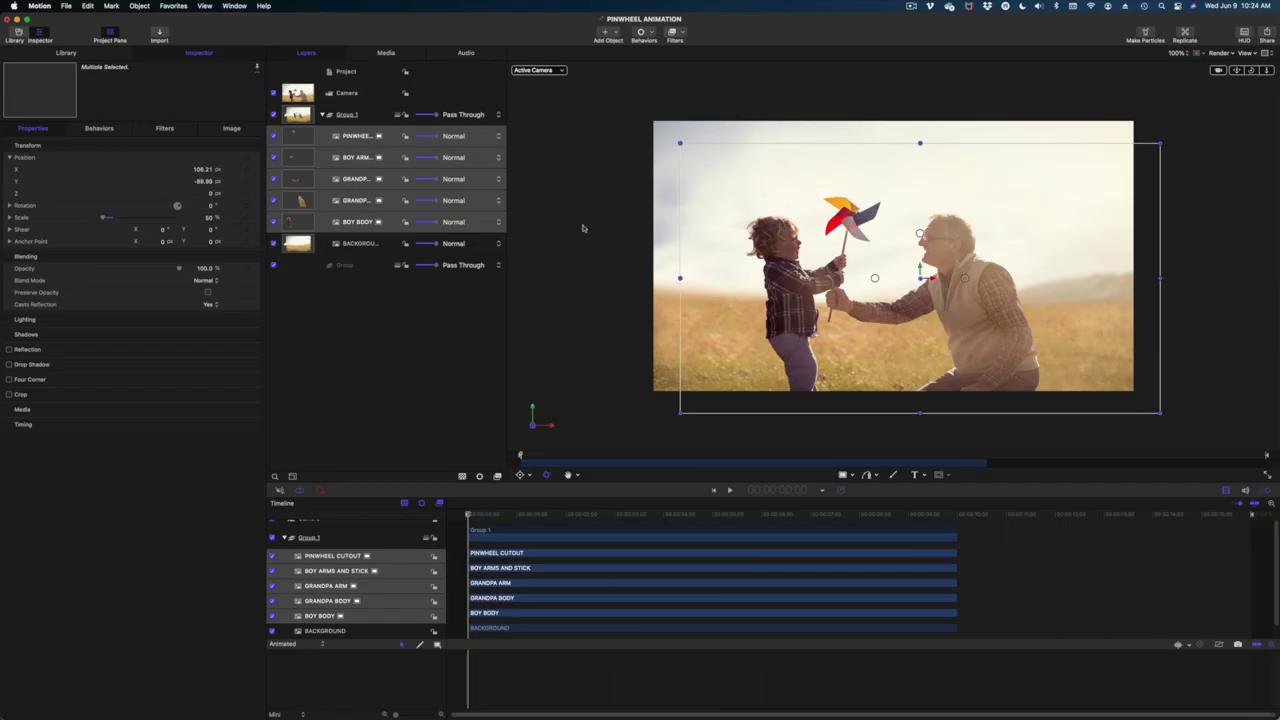
{"action": "left_click", "coordinate": [583, 228]}
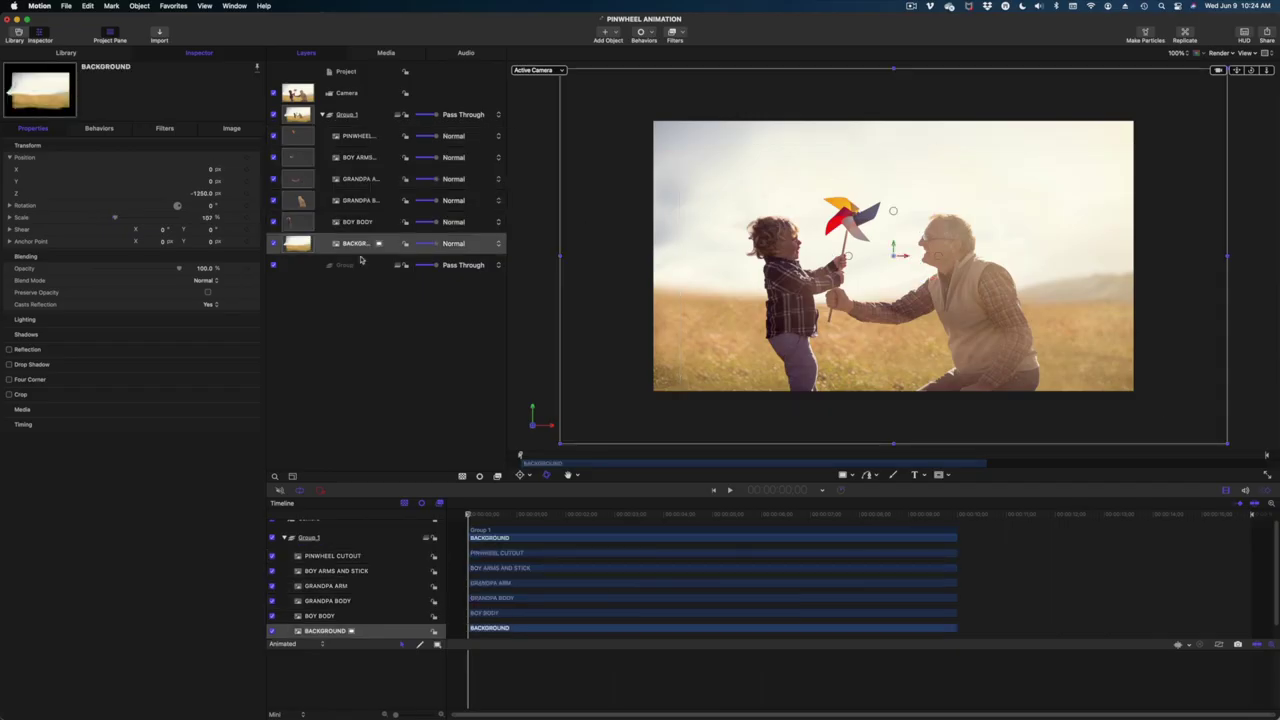
- Bring the PINWHEEL CUTOUT layer forward to a Z position of 512 px
{"action": "left_click", "coordinate": [347, 138]}
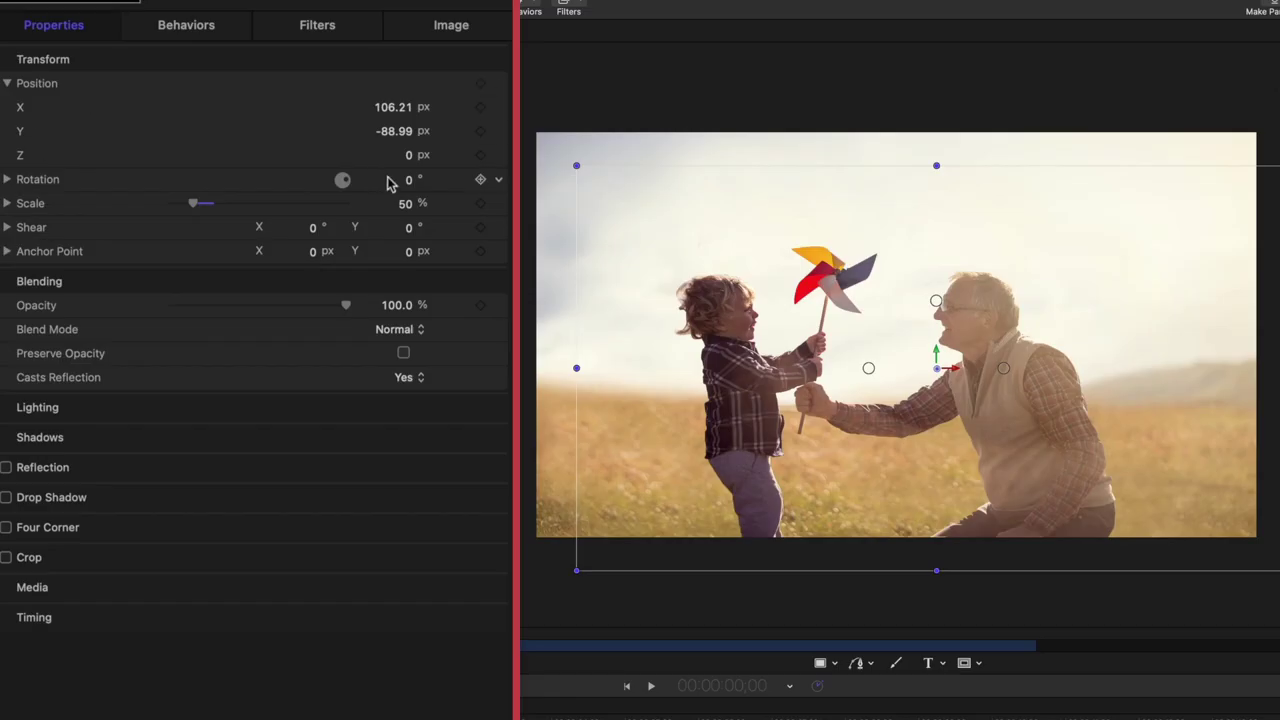
{"action": "left_click_drag", "start_coordinate": [410, 163], "coordinate": [545, 163]}
{"action": "mouse_move", "coordinate": [400, 163]}
{"action": "left_mouse_down"}
{"action": "mouse_move", "coordinate": [310, 163]}
{"action": "mouse_move", "coordinate": [413, 155]}
{"action": "left_mouse_up"}
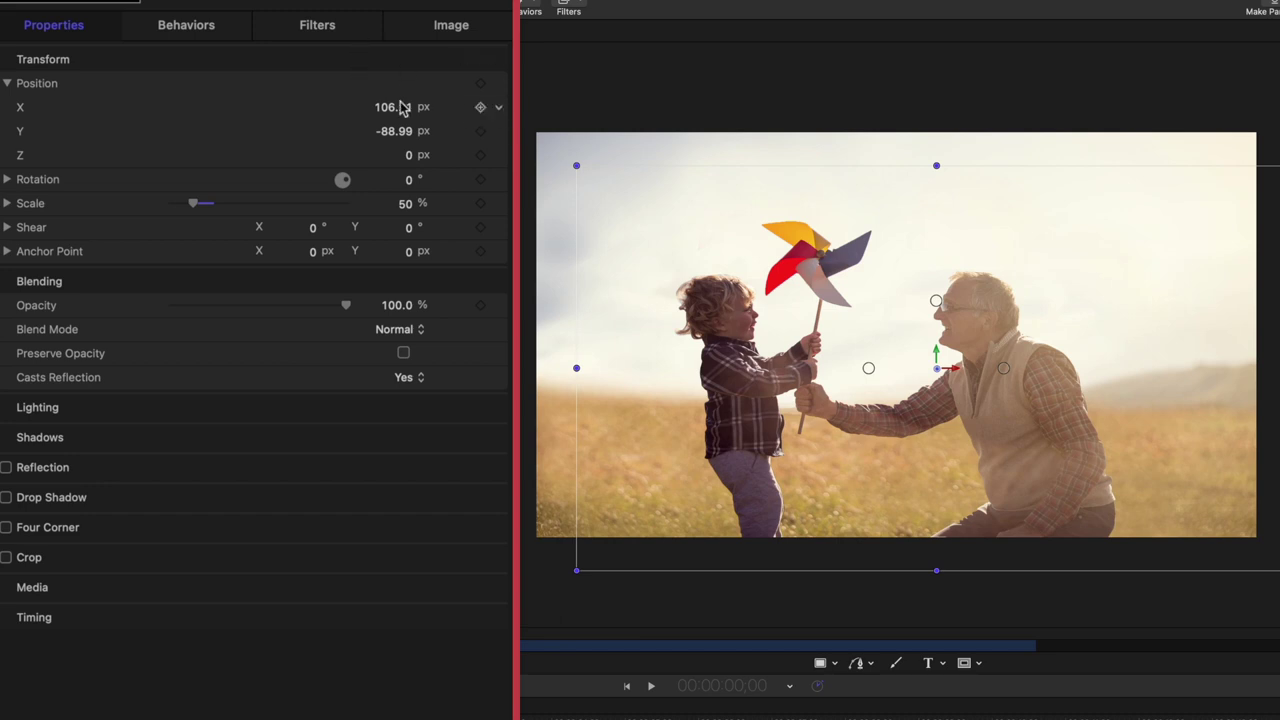
- Bring the body layers forward, with GRANDPA BODY at Z 166 px, and realign grandpa's body and the pinwheel horizontally
{"action": "left_click_drag", "start_coordinate": [397, 106], "coordinate": [457, 120]}
{"action": "left_click_drag", "start_coordinate": [409, 155], "coordinate": [554, 155]}
{"action": "left_click_drag", "start_coordinate": [409, 163], "coordinate": [410, 163]}
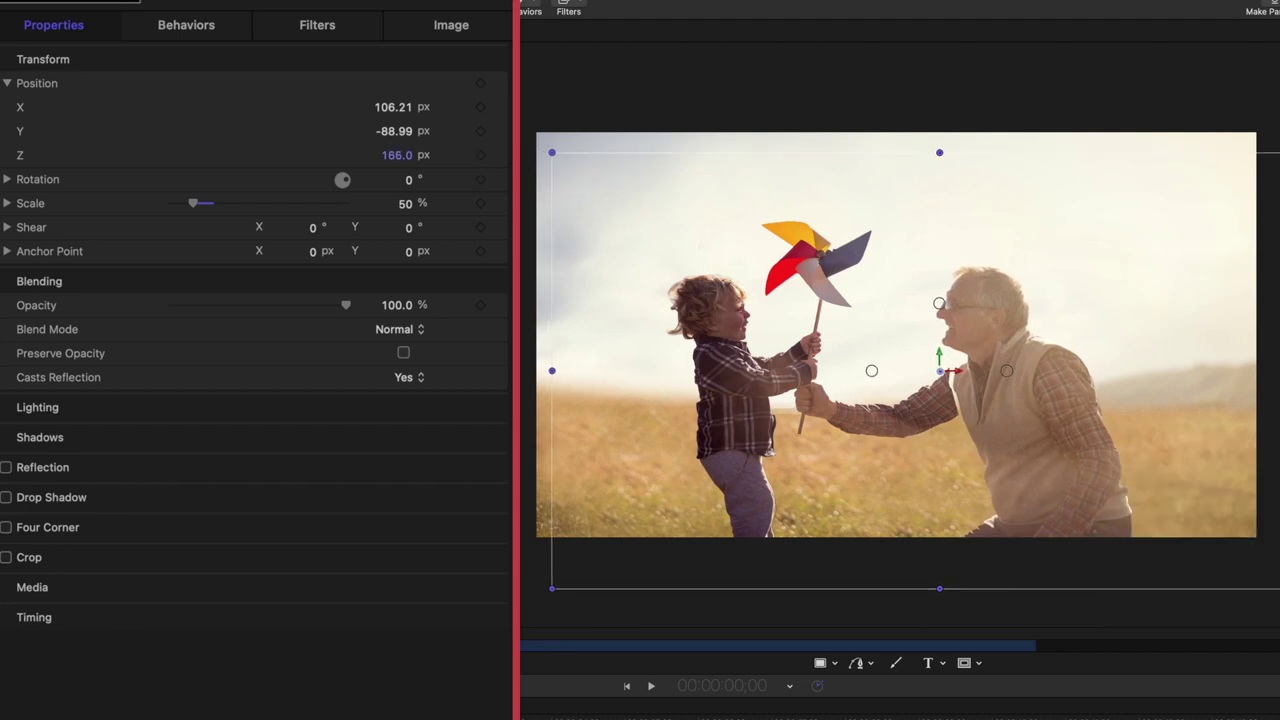
{"action": "left_click_drag", "start_coordinate": [394, 107], "coordinate": [389, 107]}
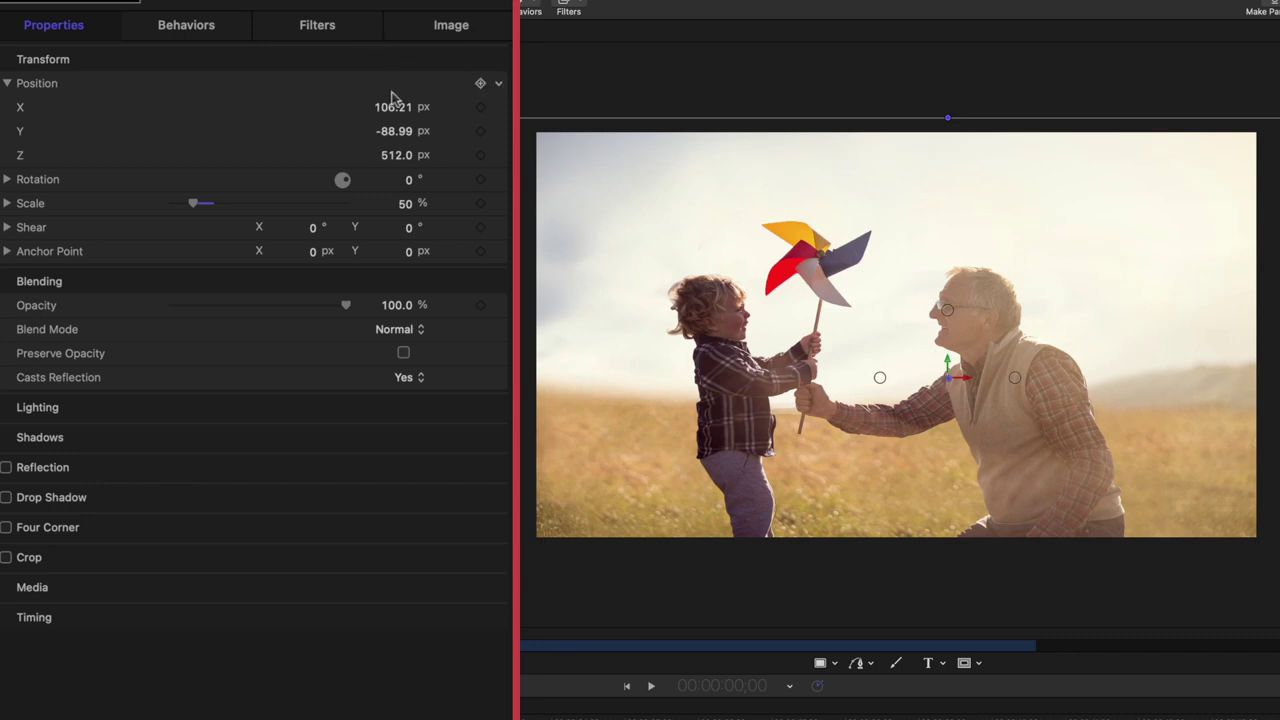
{"action": "left_click_drag", "start_coordinate": [407, 113], "coordinate": [423, 113]}
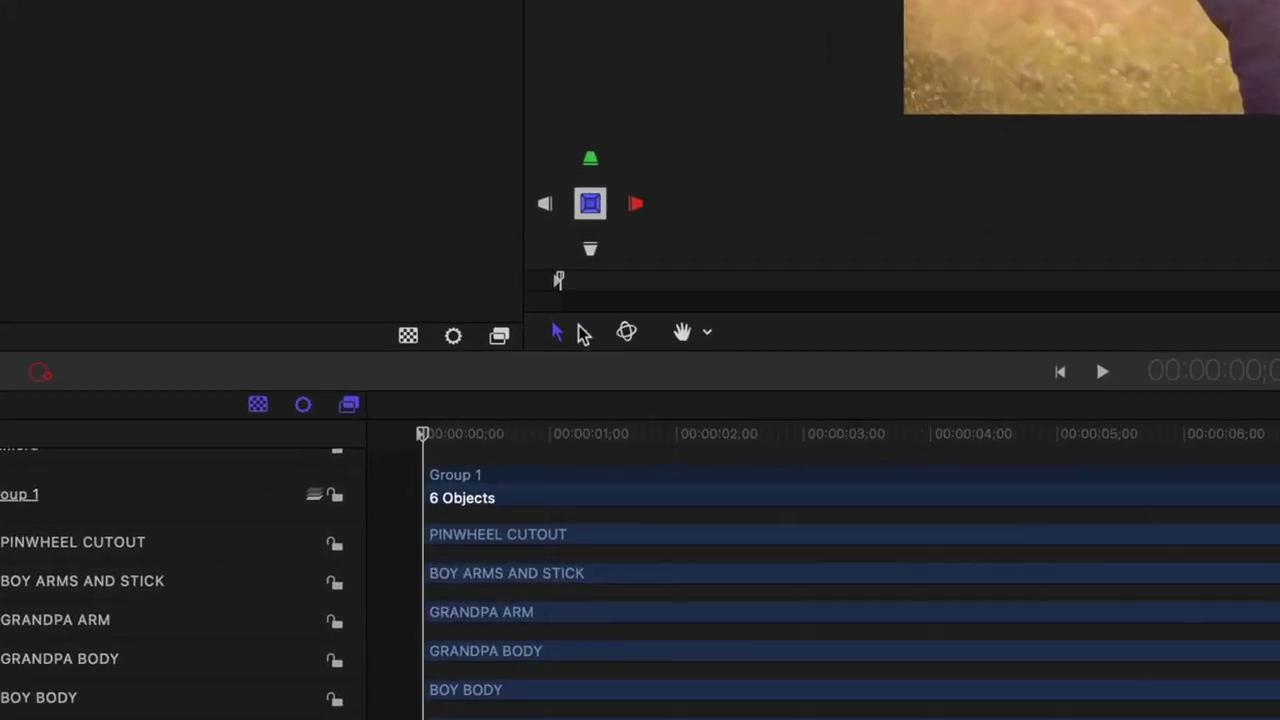
- Move the PINWHEEL CUTOUT layer's anchor point to the hub of the pinwheel
{"action": "left_click", "coordinate": [527, 476]}
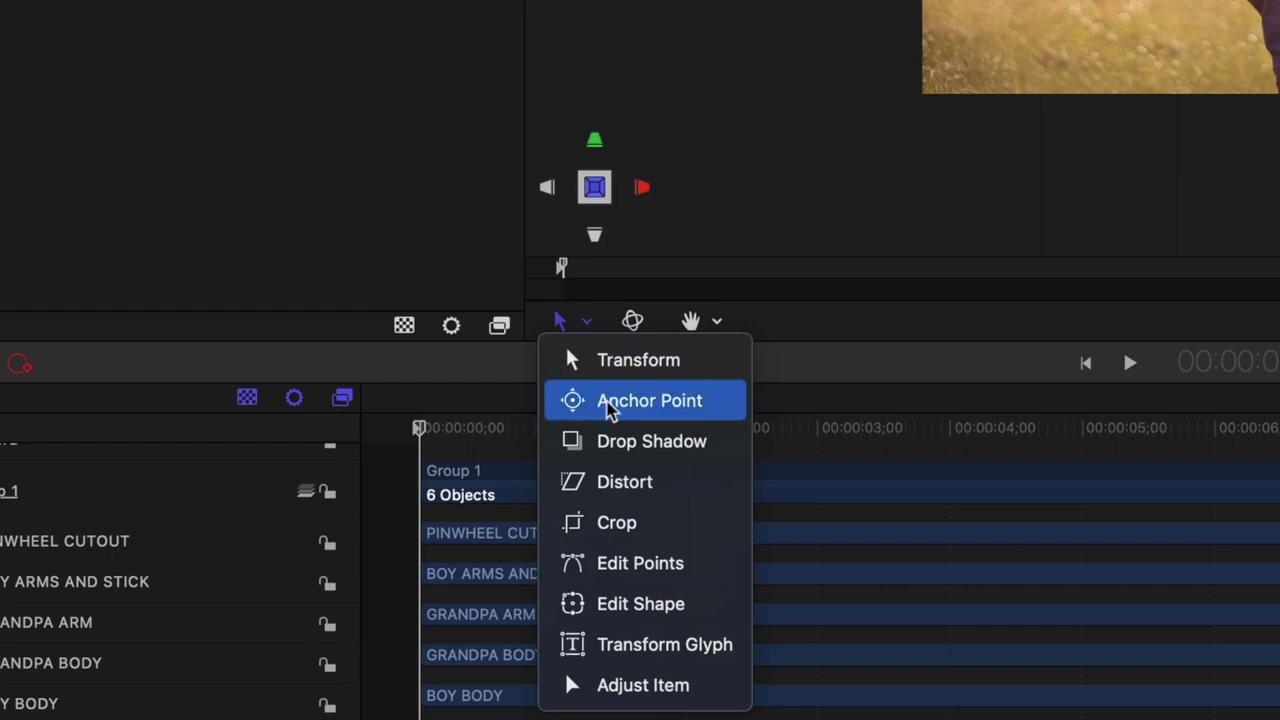
{"action": "left_click", "coordinate": [608, 398]}
{"action": "left_click", "coordinate": [378, 140]}
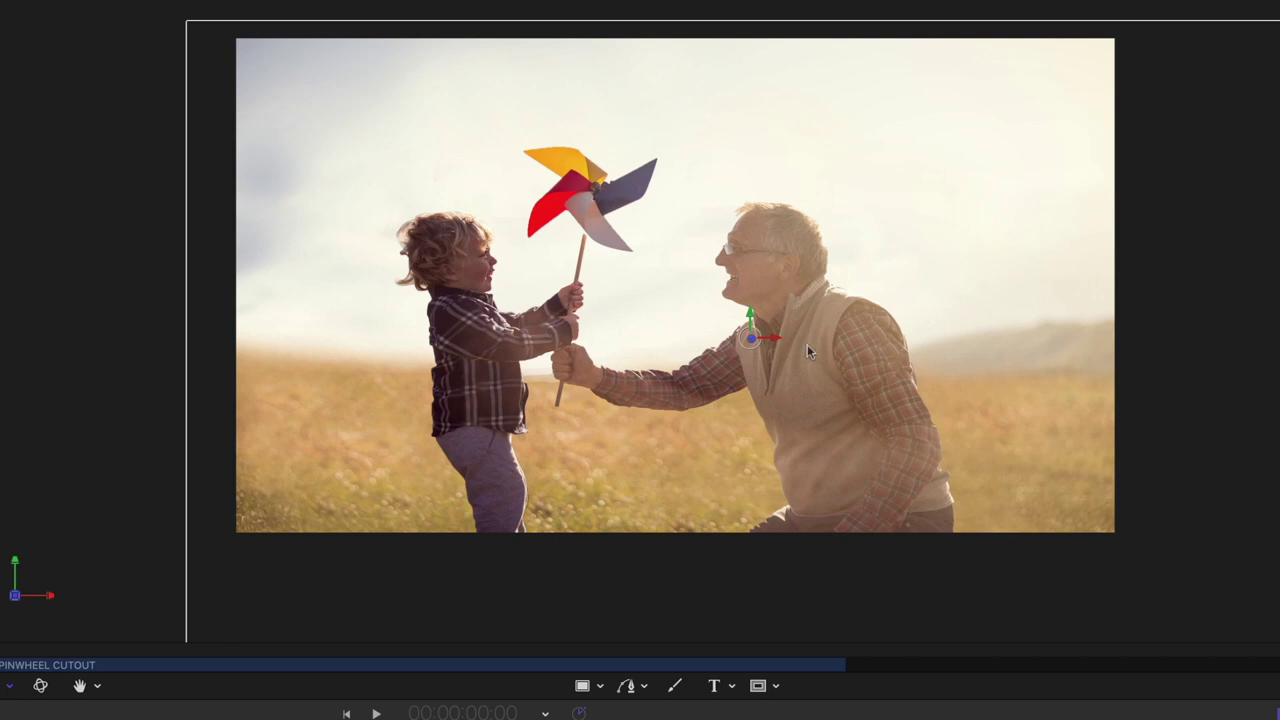
{"action": "left_click_drag", "start_coordinate": [778, 337], "coordinate": [614, 192]}
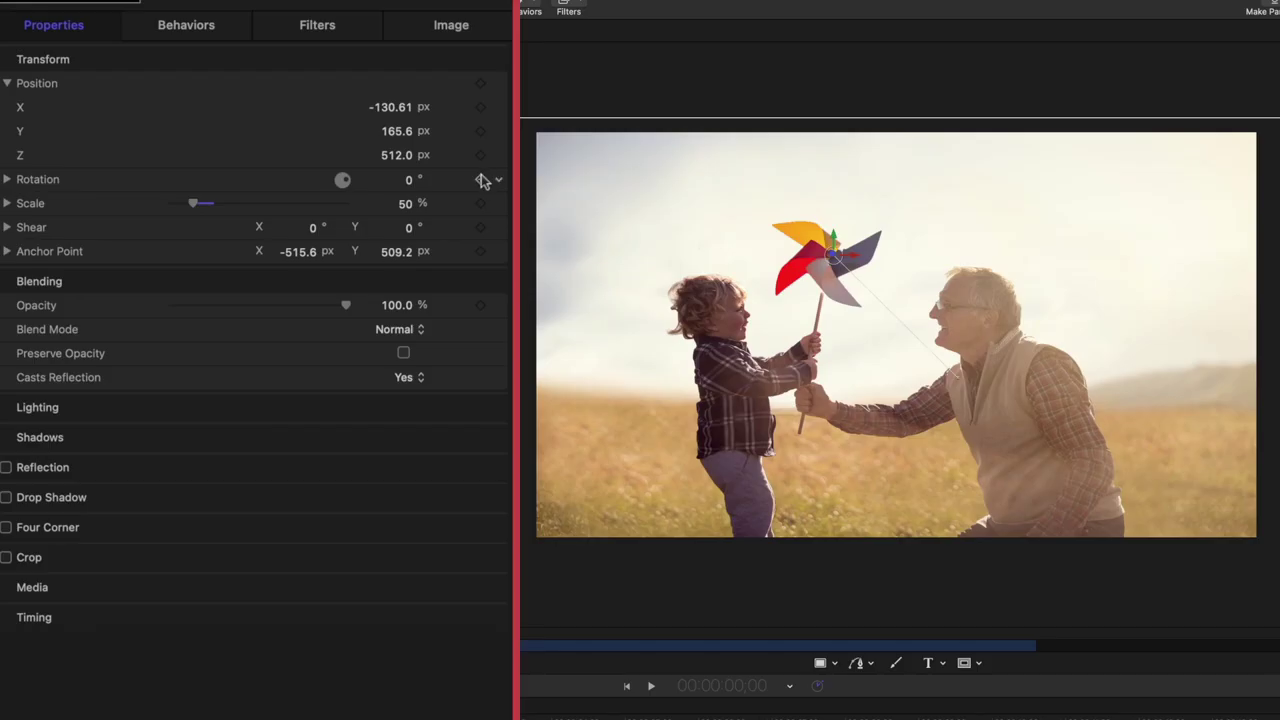
- Animate the PINWHEEL CUTOUT layer's rotation with keyframes from 0° at the start to -356.1° at 9;24, and preview the spin
{"action": "left_click", "coordinate": [481, 179]}
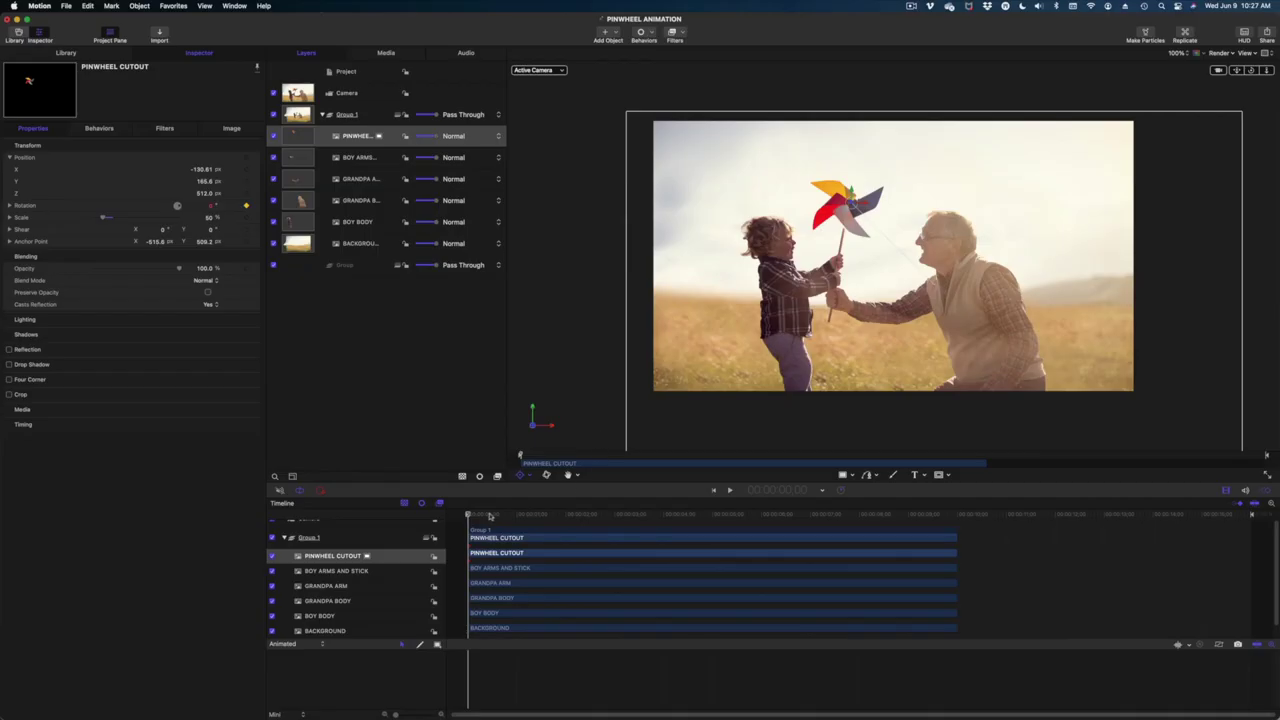
{"action": "left_click_drag", "start_coordinate": [490, 515], "coordinate": [948, 564]}
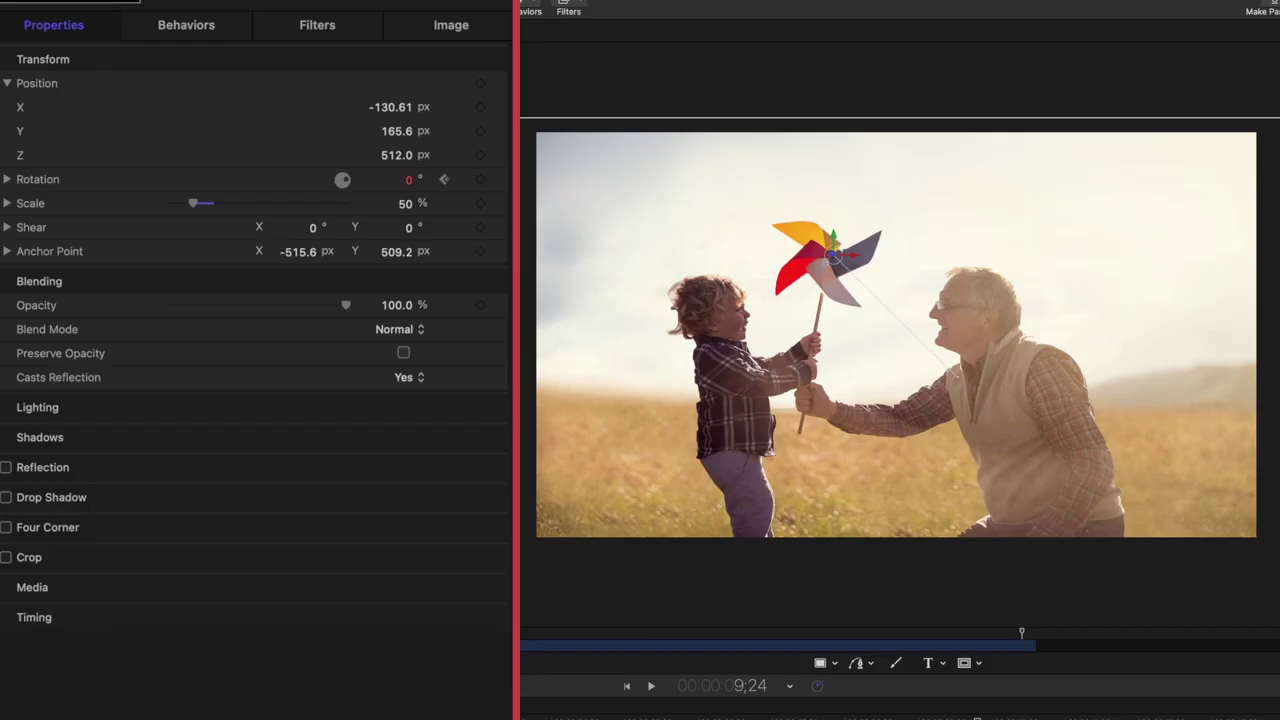
{"action": "left_click_drag", "start_coordinate": [408, 180], "coordinate": [224, 180]}
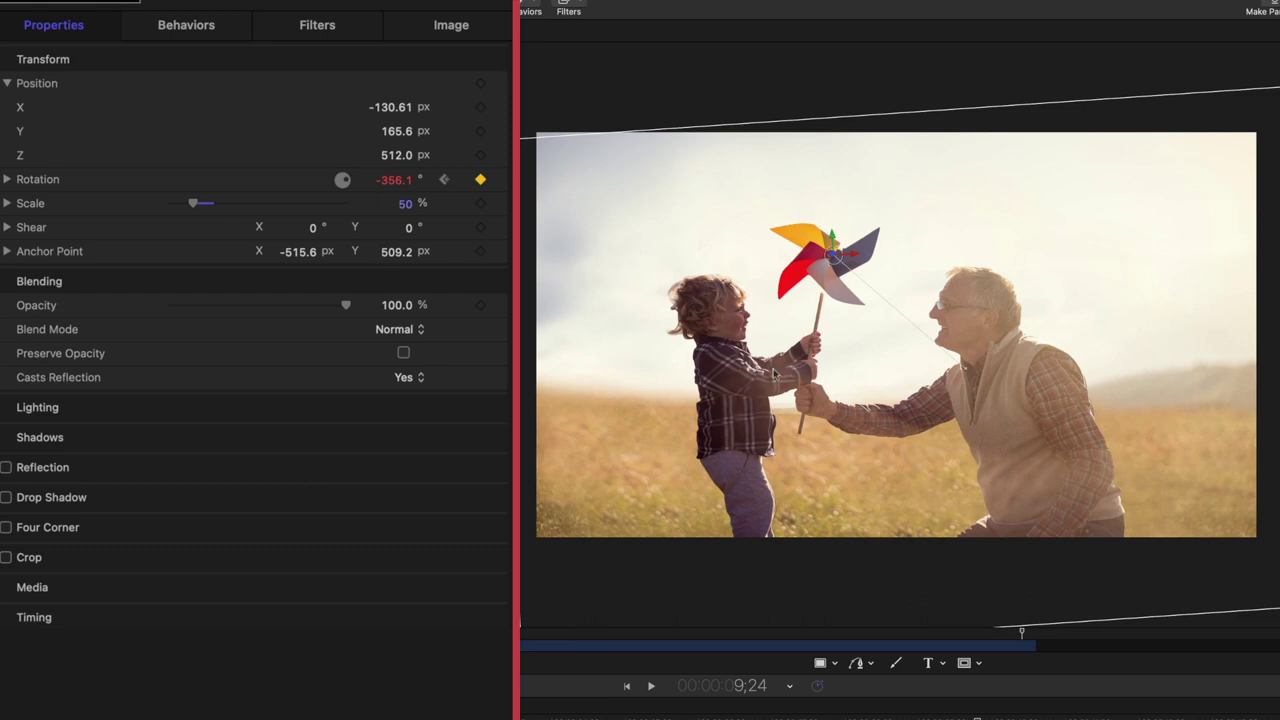
{"action": "left_click_drag", "start_coordinate": [1021, 633], "coordinate": [521, 633]}
{"action": "key", "text": "space"}
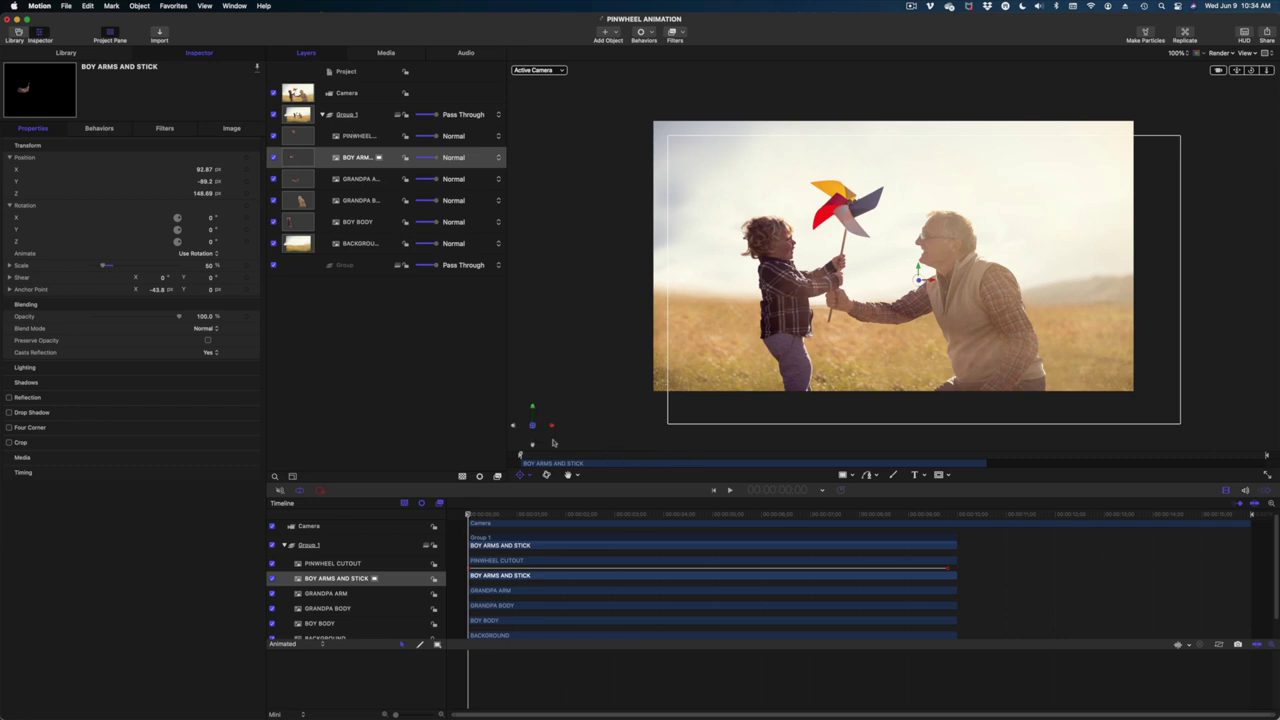
- Move the BOY ARMS AND STICK anchor point to the boy's shoulder and keyframe Z rotation from 0° at the start to raised arms at 9;24
{"action": "left_click", "coordinate": [350, 157]}
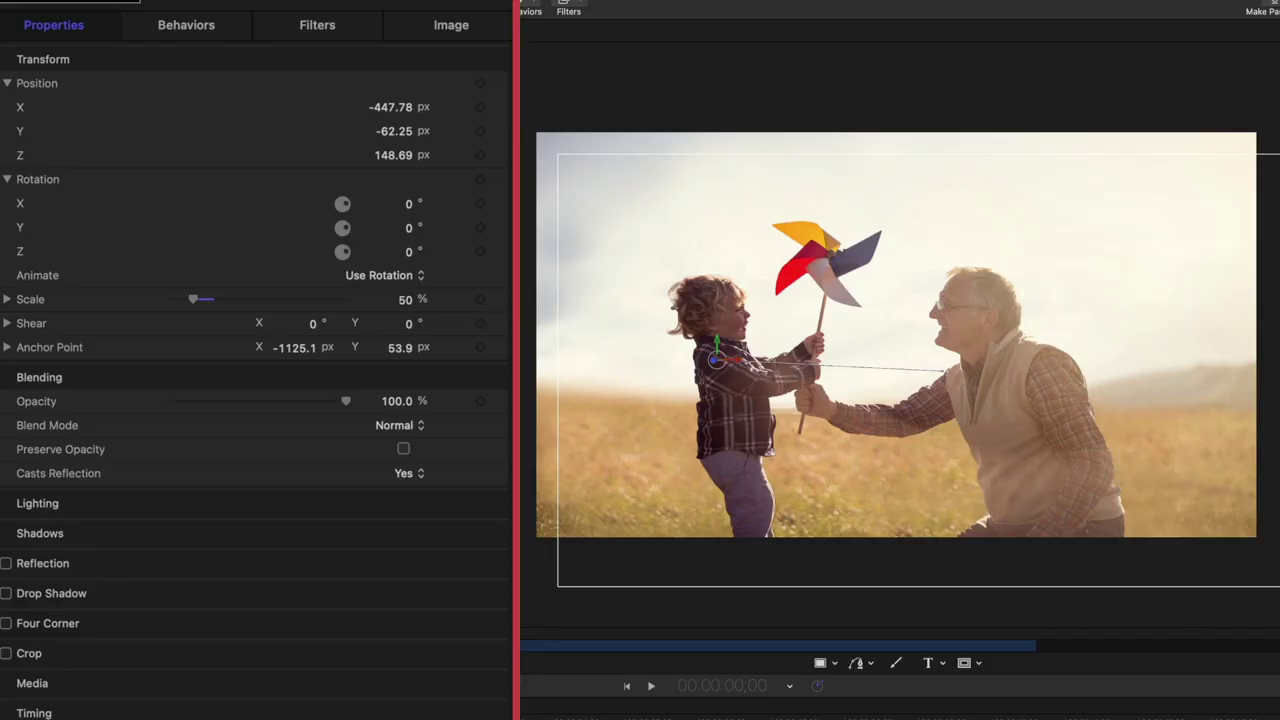
{"action": "left_click", "coordinate": [481, 180]}
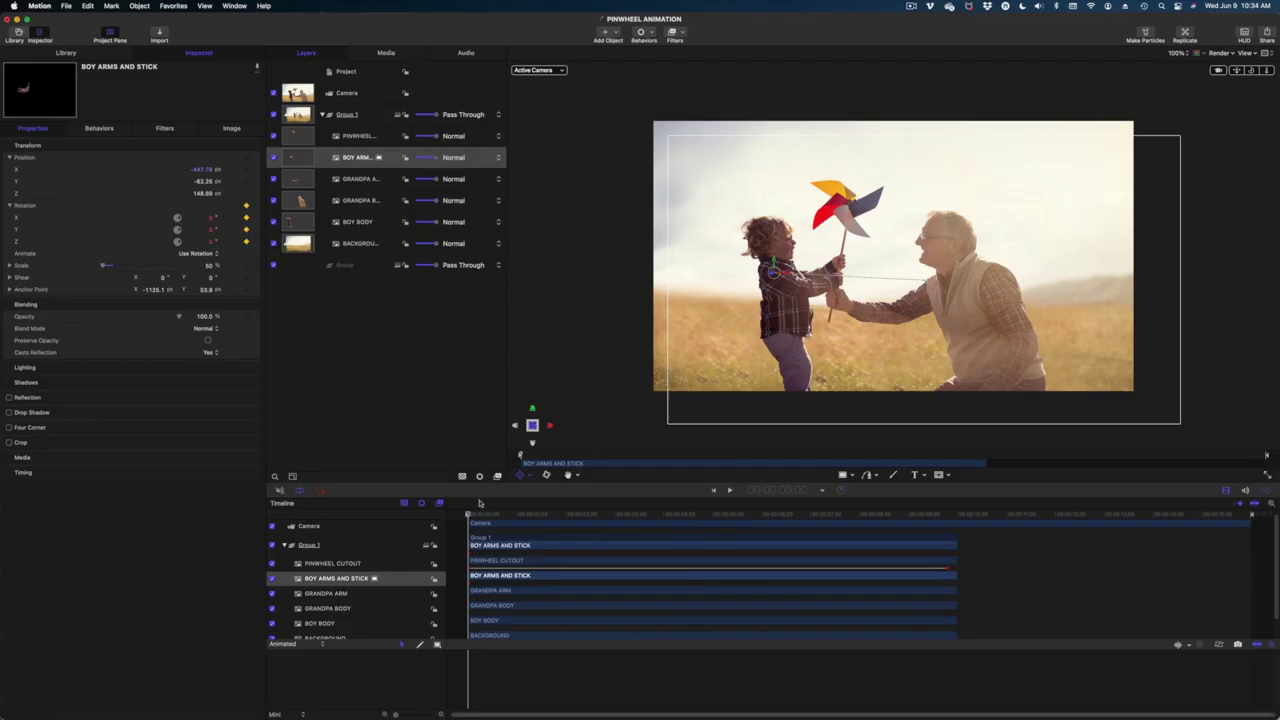
{"action": "left_click_drag", "start_coordinate": [481, 516], "coordinate": [950, 572]}
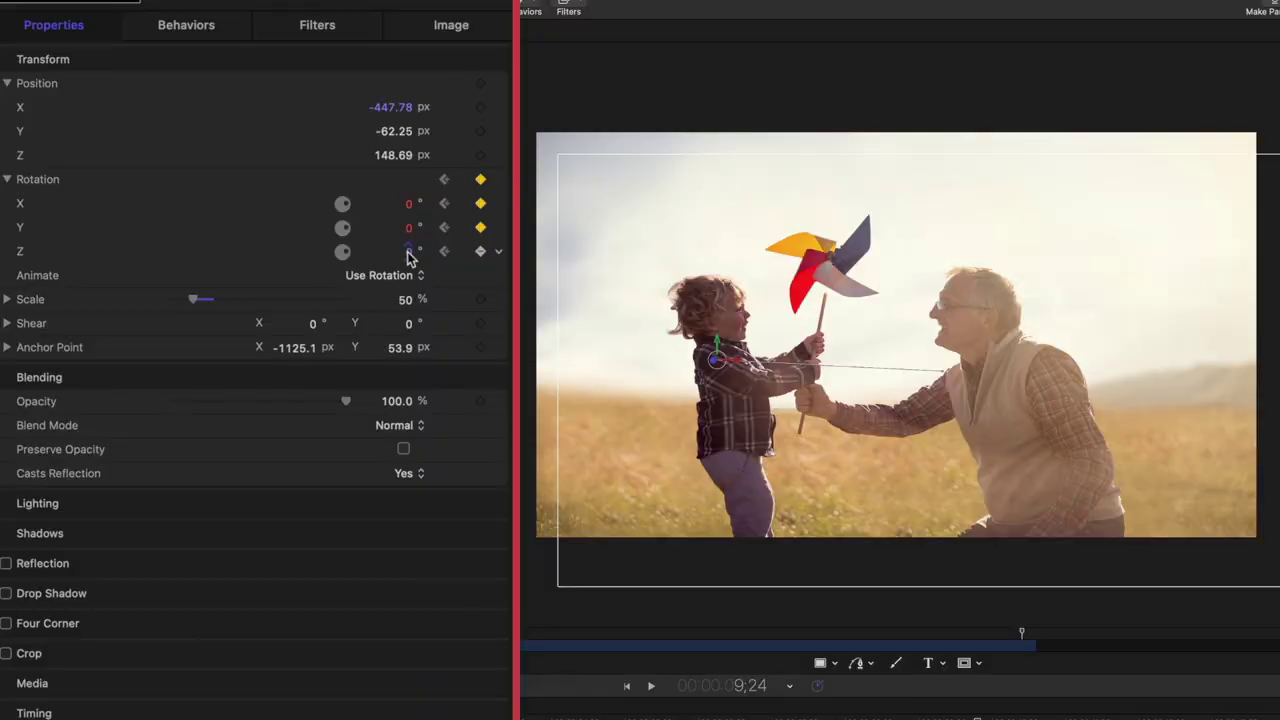
{"action": "mouse_move", "coordinate": [410, 257]}
{"action": "left_mouse_down"}
{"action": "mouse_move", "coordinate": [428, 257]}
{"action": "mouse_move", "coordinate": [398, 278]}
{"action": "left_mouse_up"}
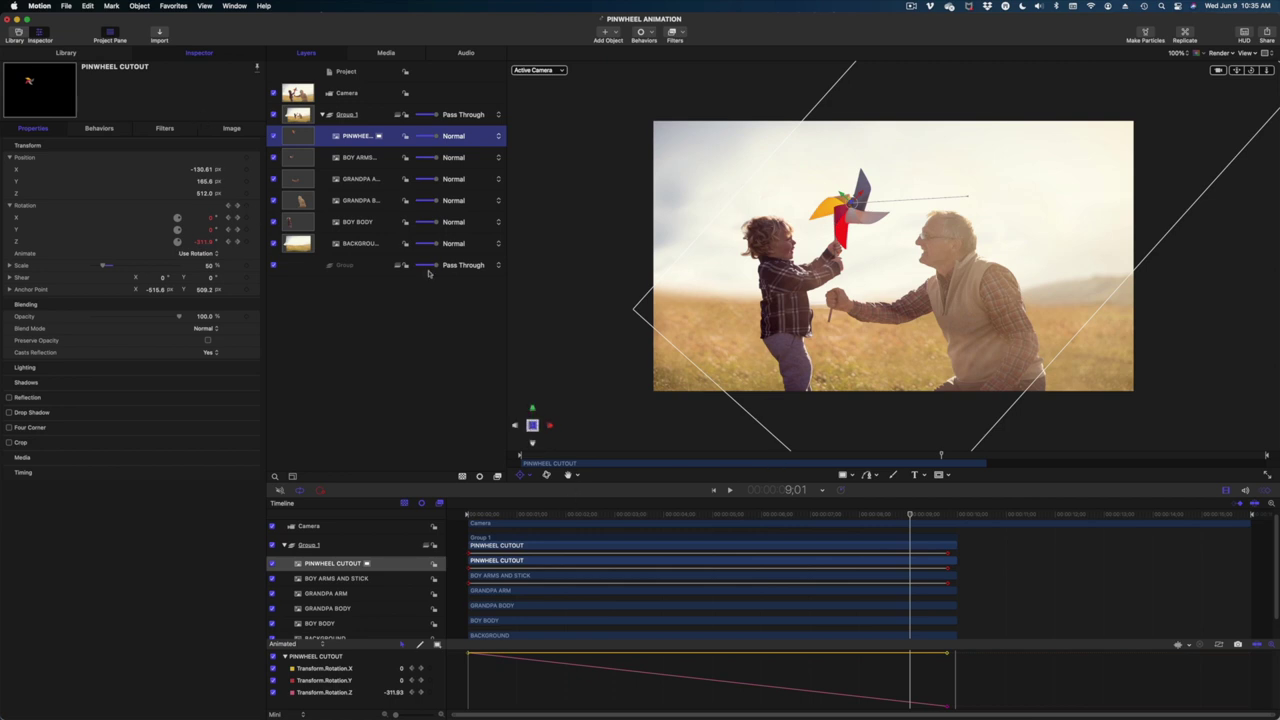
- Keyframe the PINWHEEL CUTOUT position at the start and at 9;24, moving it to about X -164 px and Y 209 px at the end
{"action": "key", "text": "Home"}
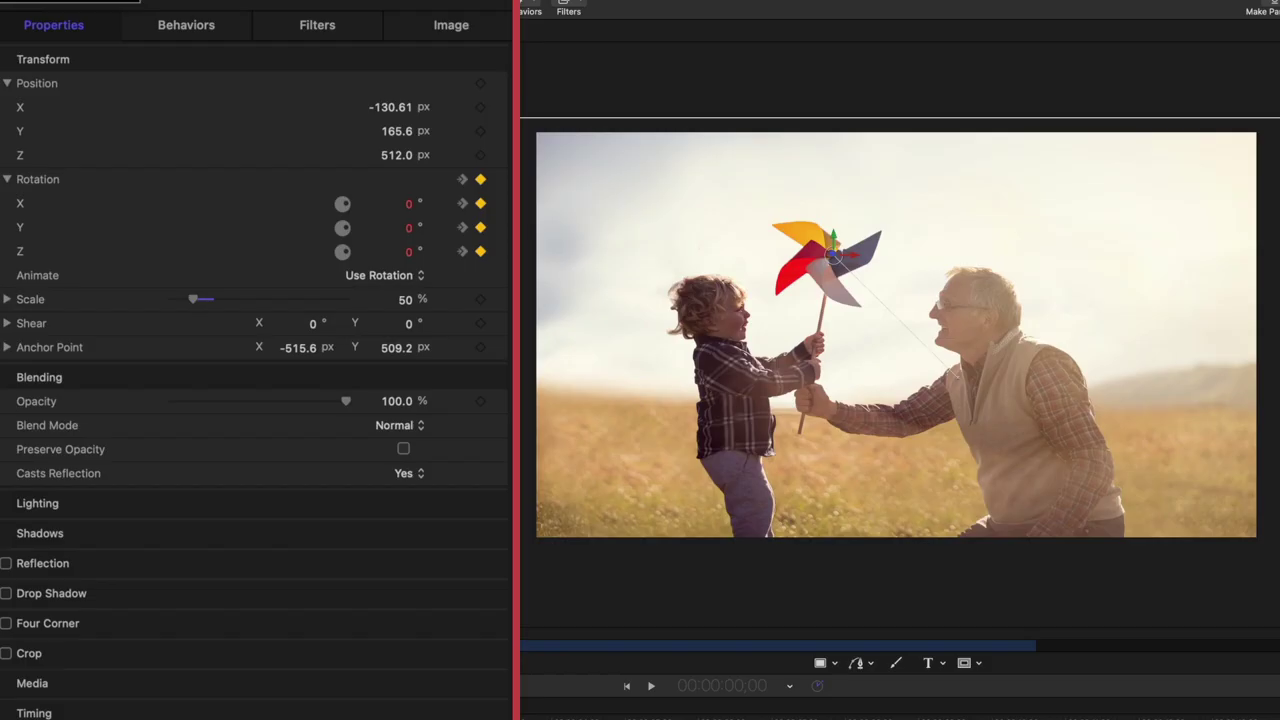
{"action": "left_click", "coordinate": [481, 85]}
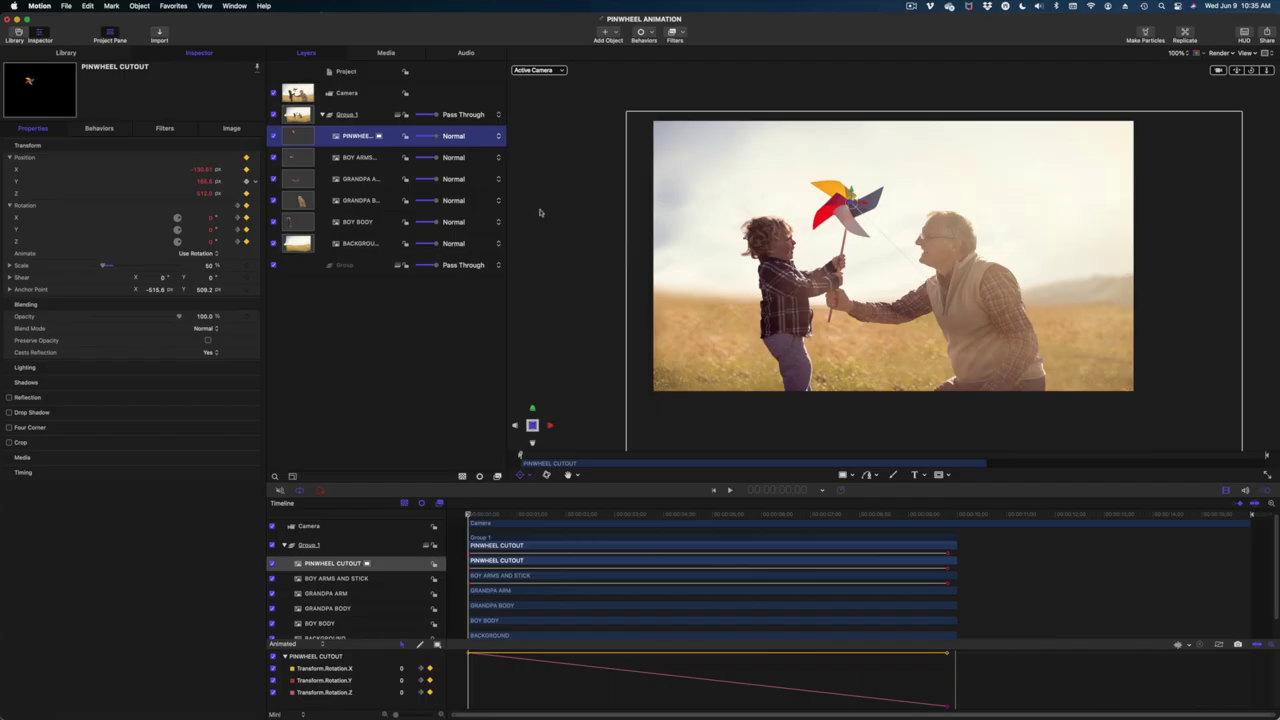
{"action": "key", "text": "End"}
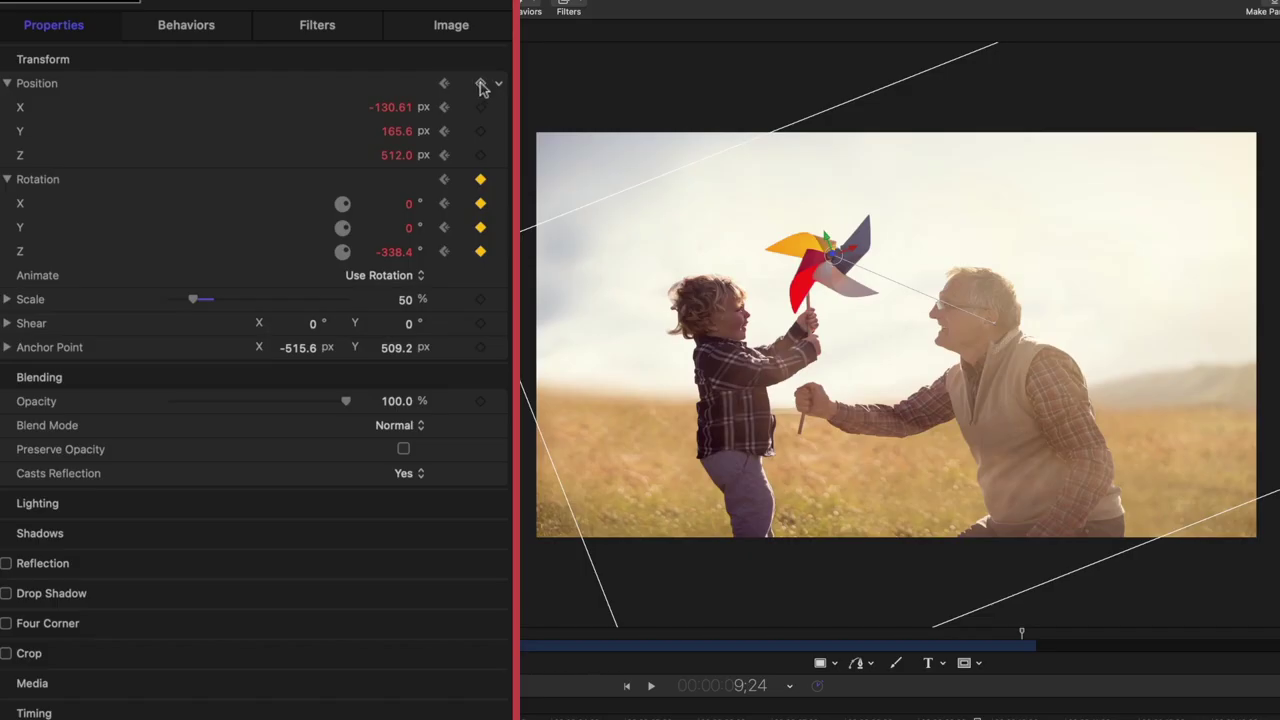
{"action": "left_click", "coordinate": [481, 85]}
{"action": "left_click_drag", "start_coordinate": [394, 107], "coordinate": [390, 131]}
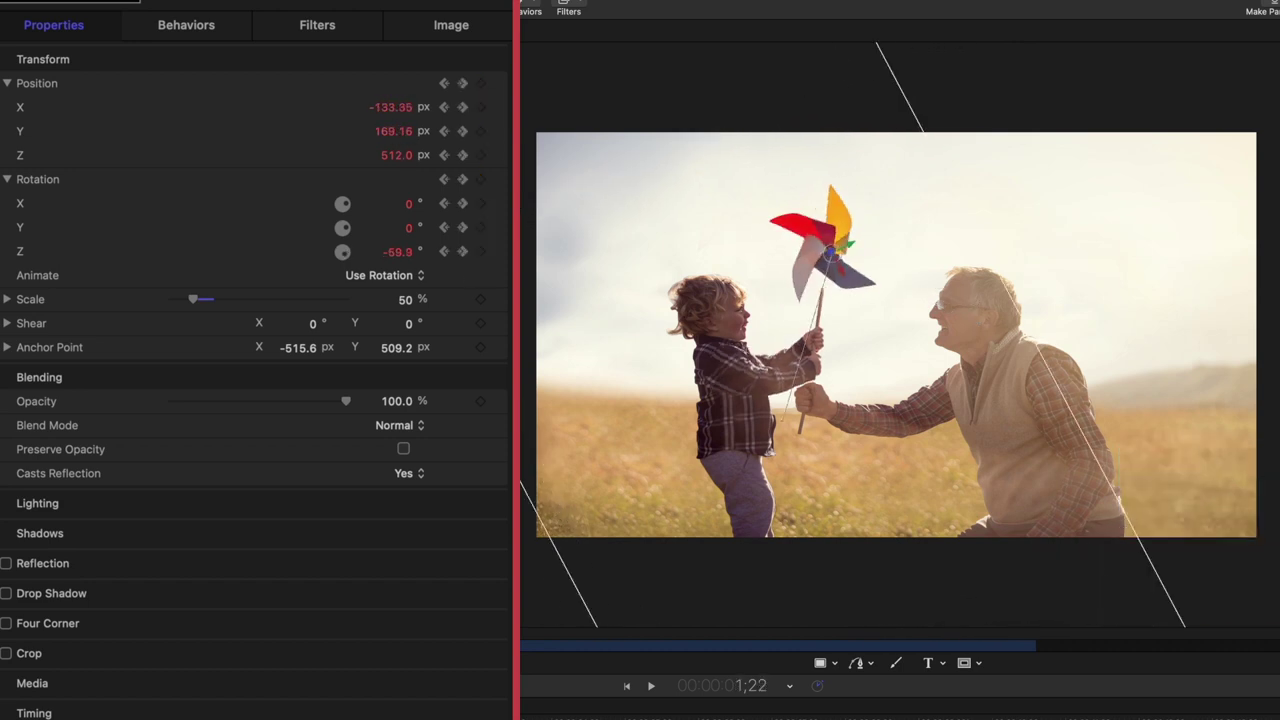
- Preview the pinwheel's movement and fine-tune its end position at 9;24 so the hub follows the raised stick
{"action": "left_click_drag", "start_coordinate": [520, 633], "coordinate": [1019, 633]}
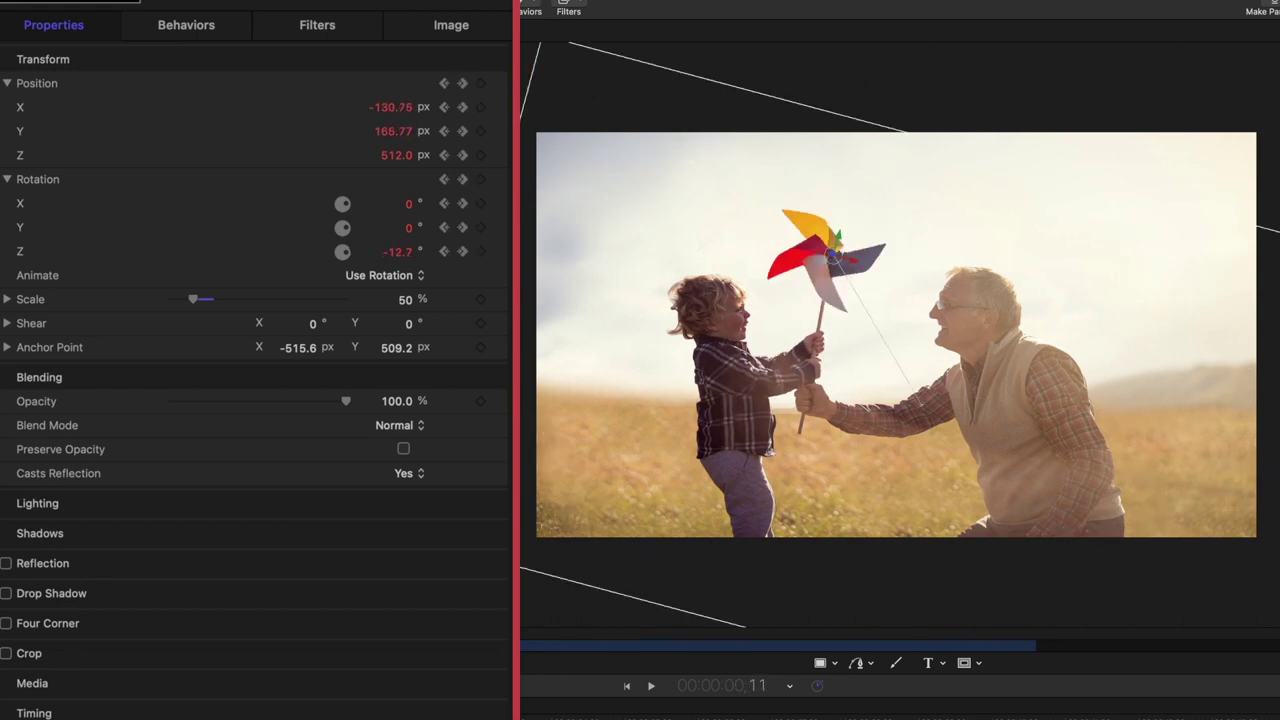
{"action": "key", "text": "space"}
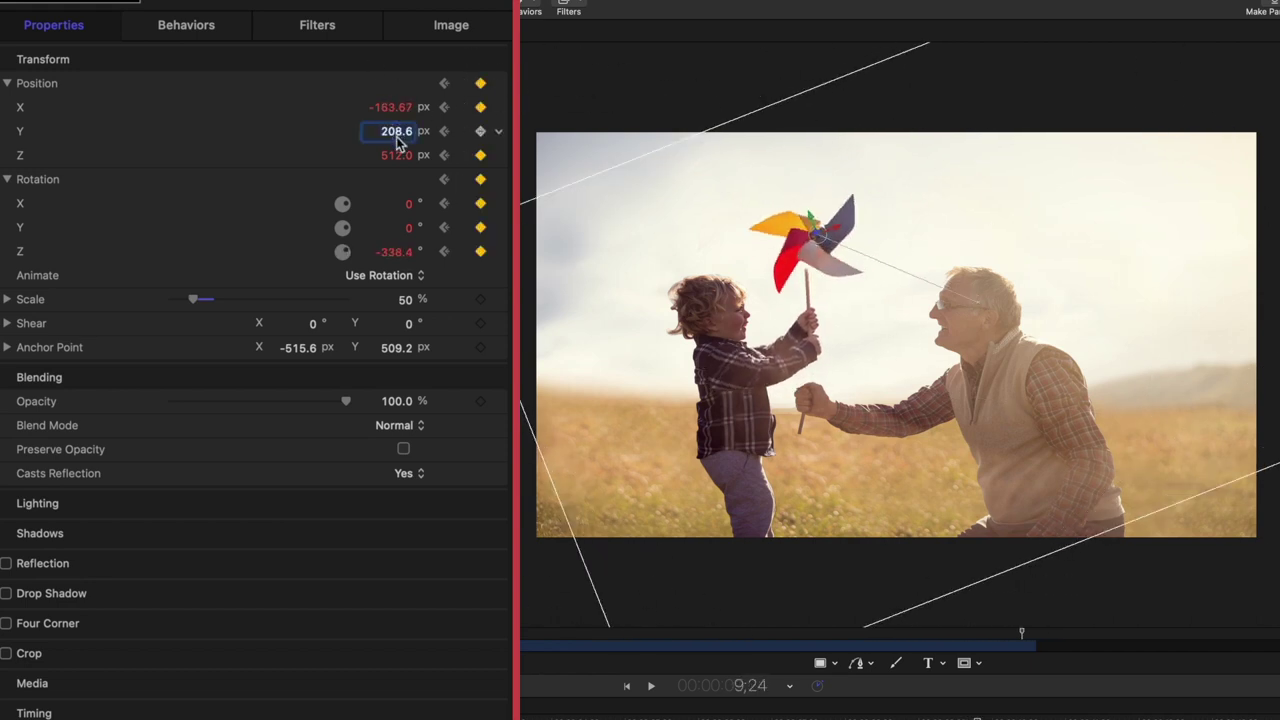
{"action": "left_click_drag", "start_coordinate": [397, 140], "coordinate": [385, 140]}
{"action": "left_click_drag", "start_coordinate": [1021, 633], "coordinate": [733, 633]}
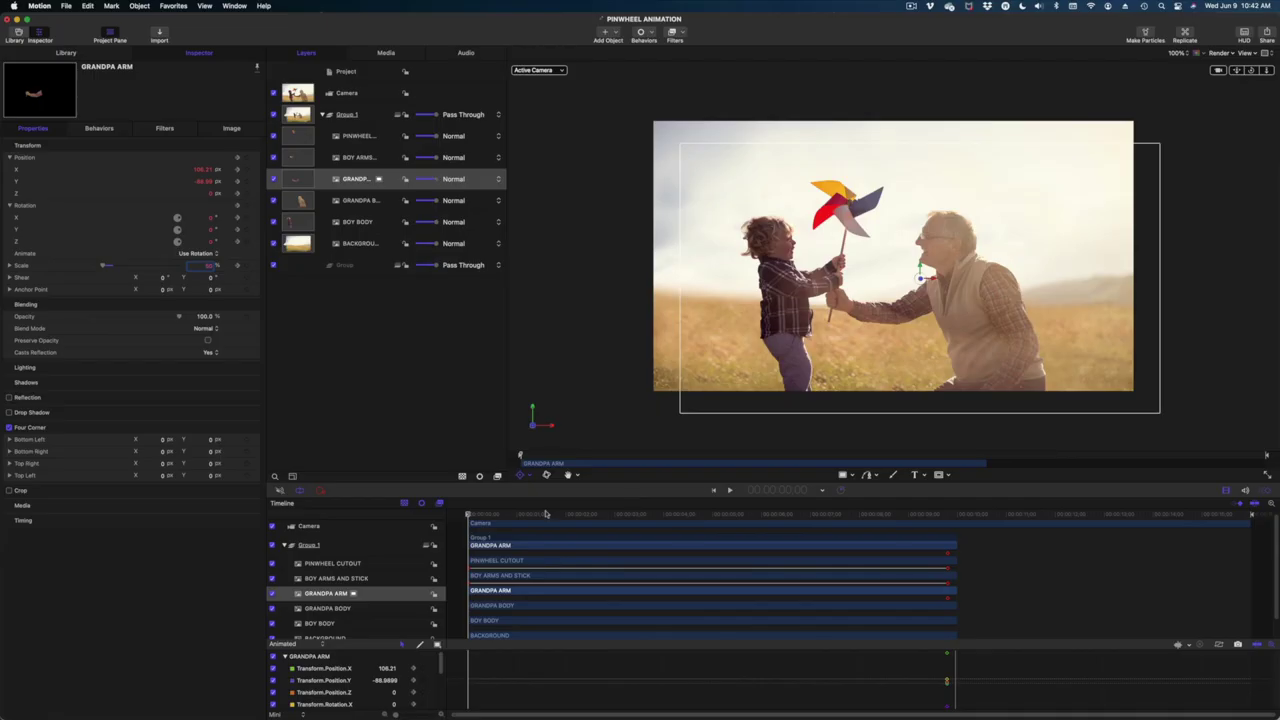
- Keyframe the GRANDPA ARM layer's position, rotation, scale and four corner values at the start, and move its anchor point toward grandpa's shoulder
{"action": "mouse_move", "coordinate": [474, 517]}
{"action": "left_mouse_down"}
{"action": "mouse_move", "coordinate": [709, 517]}
{"action": "mouse_move", "coordinate": [454, 522]}
{"action": "left_mouse_up"}
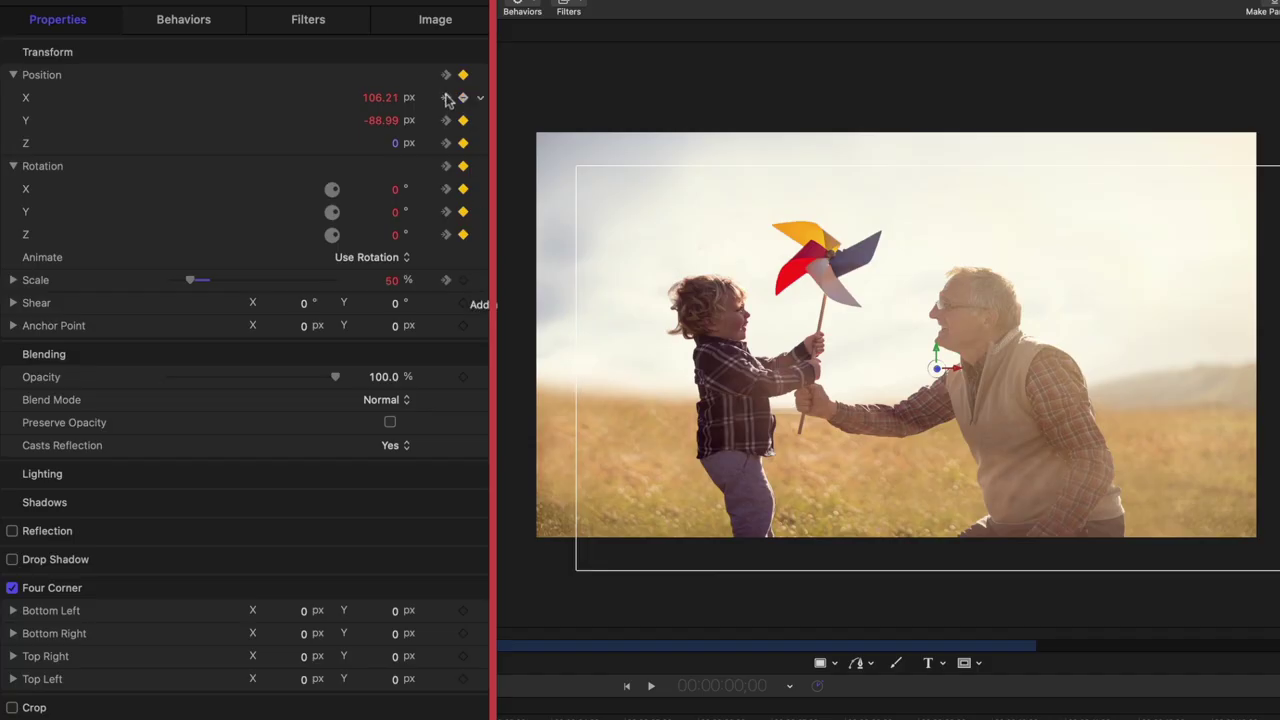
{"action": "left_click", "coordinate": [464, 280]}
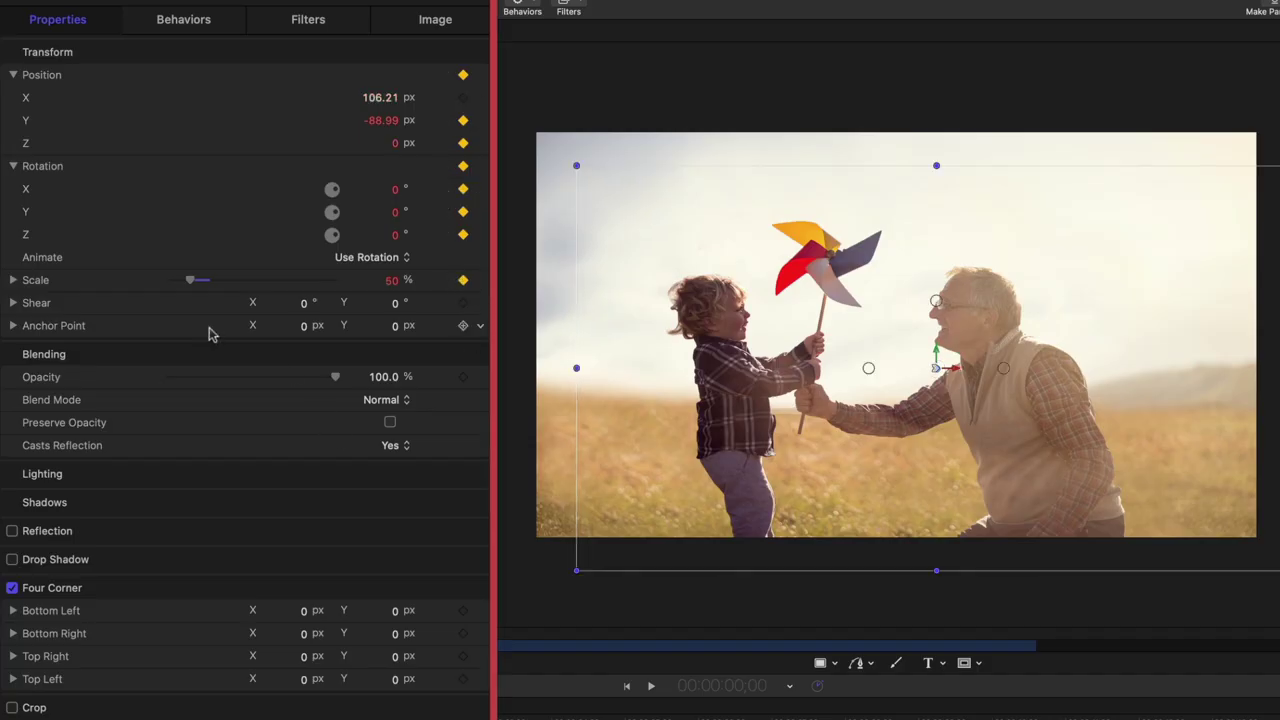
{"action": "left_click", "coordinate": [464, 611]}
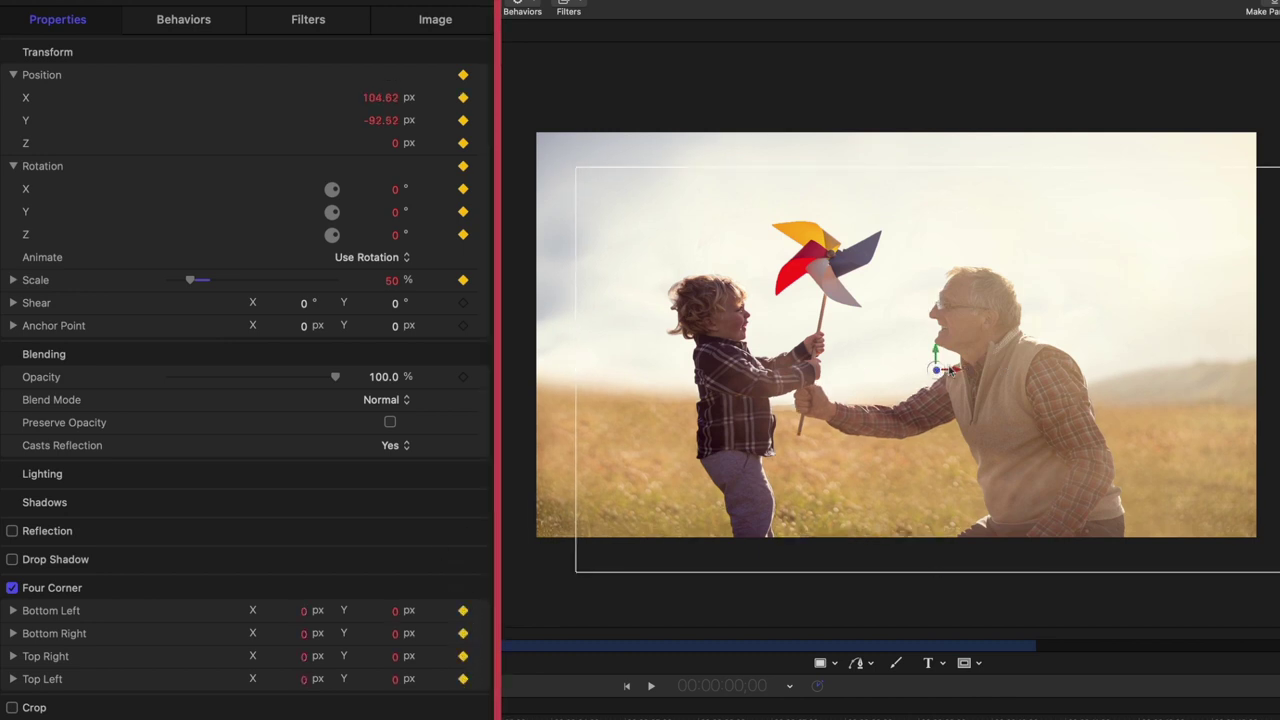
{"action": "mouse_move", "coordinate": [955, 371]}
{"action": "left_mouse_down"}
{"action": "mouse_move", "coordinate": [978, 374]}
{"action": "mouse_move", "coordinate": [958, 363]}
{"action": "left_mouse_up"}
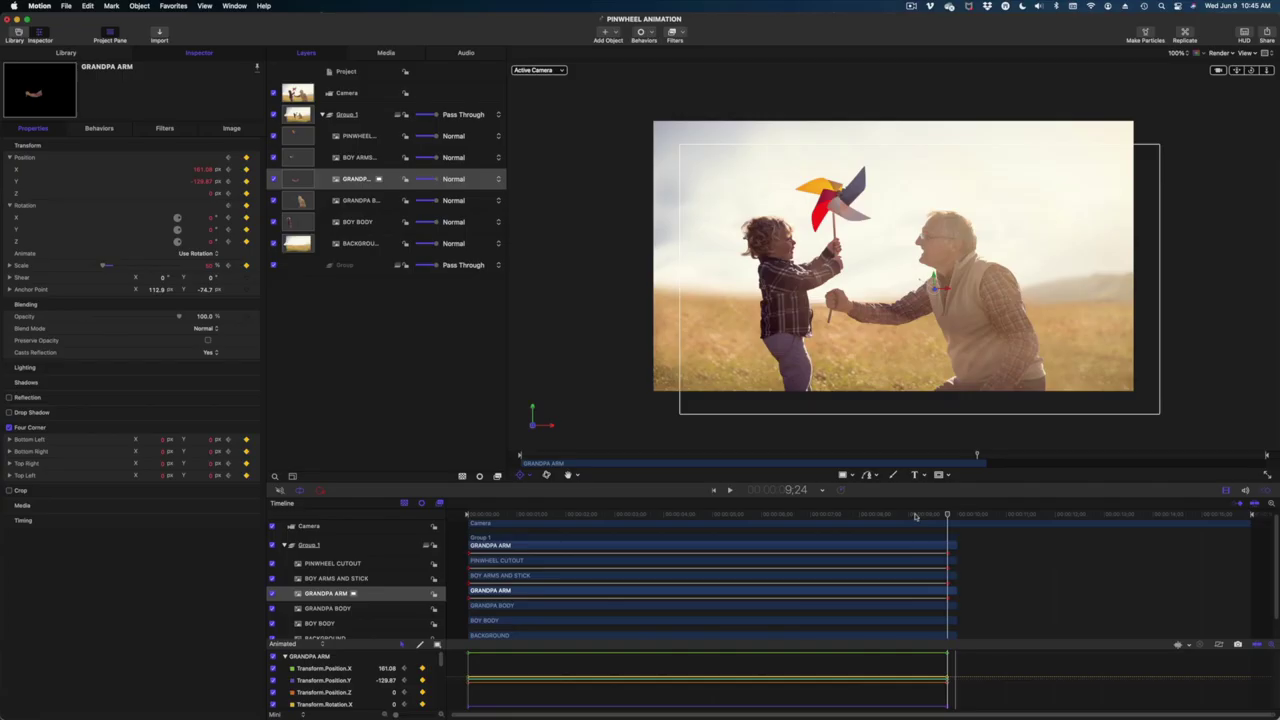
- At 9;24, stretch GRANDPA ARM toward the stick with Z rotation -10°, Bottom Left X 310.8 px, Bottom Right X 790 px and position X 49.03 px
{"action": "left_click_drag", "start_coordinate": [915, 516], "coordinate": [948, 524]}
{"action": "left_click_drag", "start_coordinate": [198, 181], "coordinate": [198, 181]}
{"action": "left_click_drag", "start_coordinate": [210, 241], "coordinate": [210, 231]}
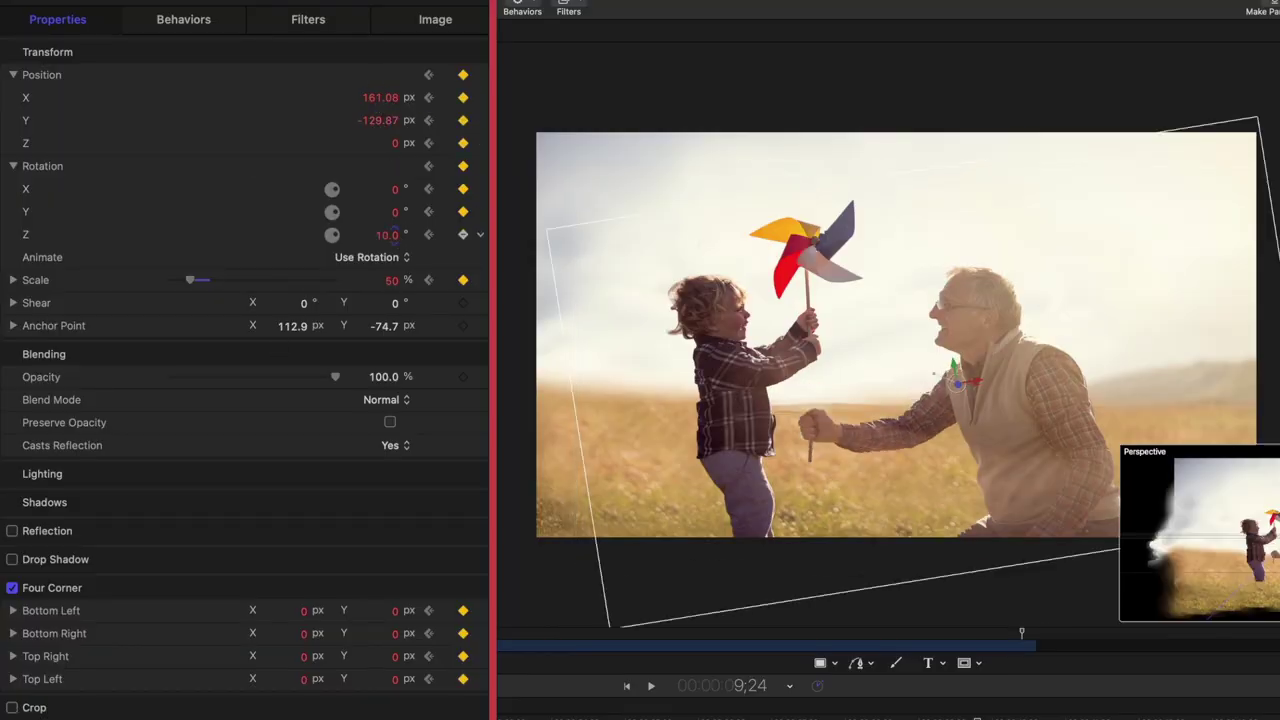
{"action": "left_click_drag", "start_coordinate": [394, 235], "coordinate": [394, 255]}
{"action": "left_click_drag", "start_coordinate": [303, 610], "coordinate": [420, 611]}
{"action": "left_click_drag", "start_coordinate": [305, 641], "coordinate": [470, 641]}
{"action": "left_click_drag", "start_coordinate": [380, 105], "coordinate": [340, 105]}
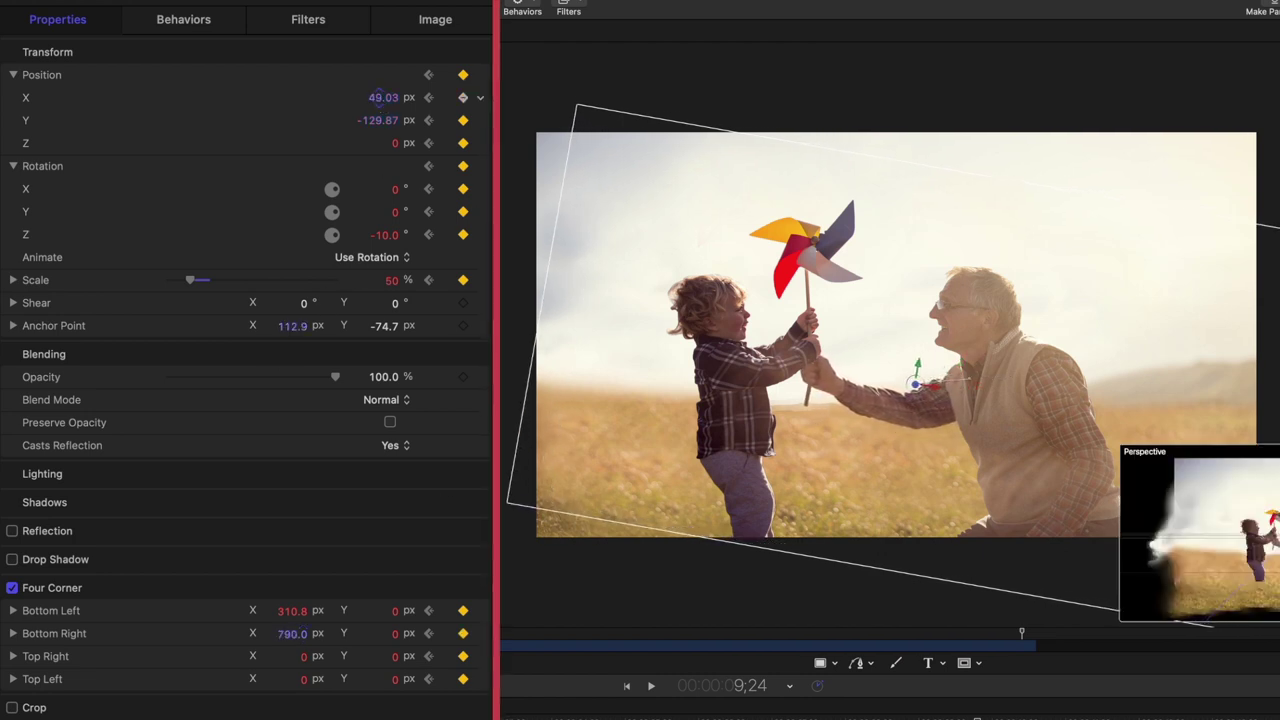
- Fine-tune GRANDPA ARM at 9;24 to Z rotation 2° and position X 48.03 px, Y -93.87 px, and check the arm's movement
{"action": "left_click_drag", "start_coordinate": [383, 235], "coordinate": [389, 235]}
{"action": "left_click_drag", "start_coordinate": [376, 120], "coordinate": [390, 120]}
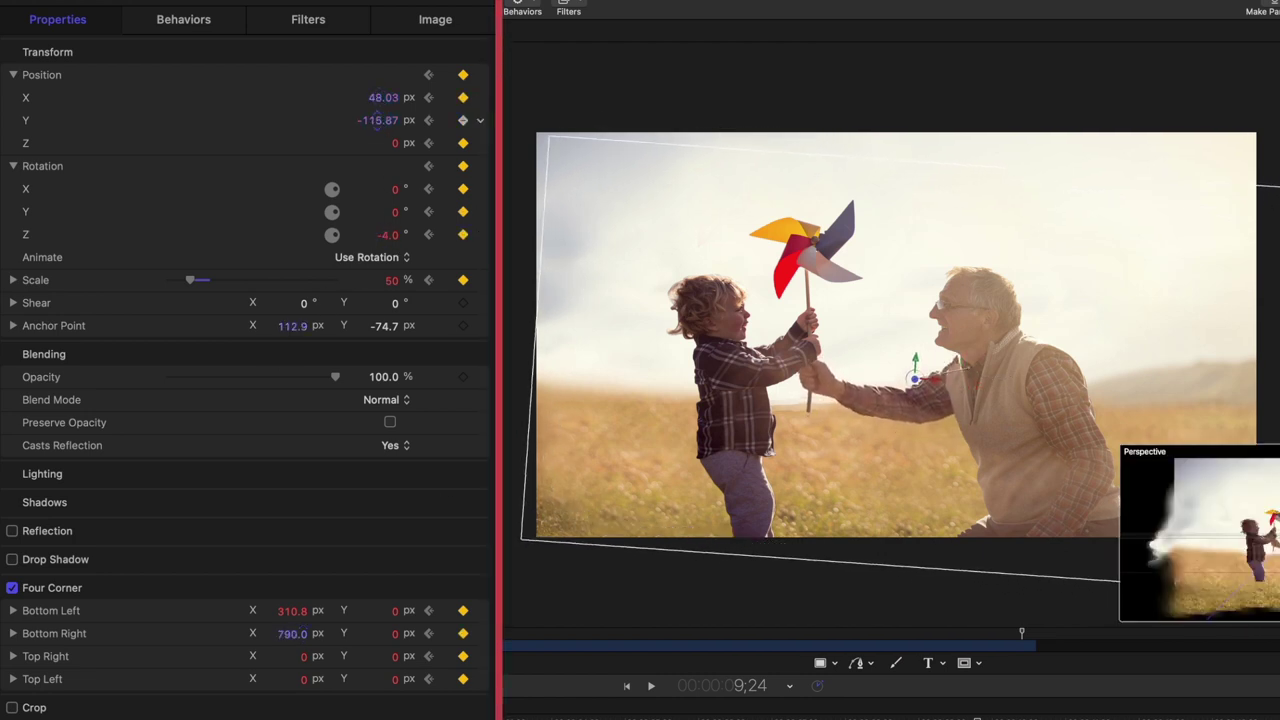
{"action": "left_click_drag", "start_coordinate": [386, 236], "coordinate": [393, 235]}
{"action": "left_click_drag", "start_coordinate": [380, 122], "coordinate": [405, 122]}
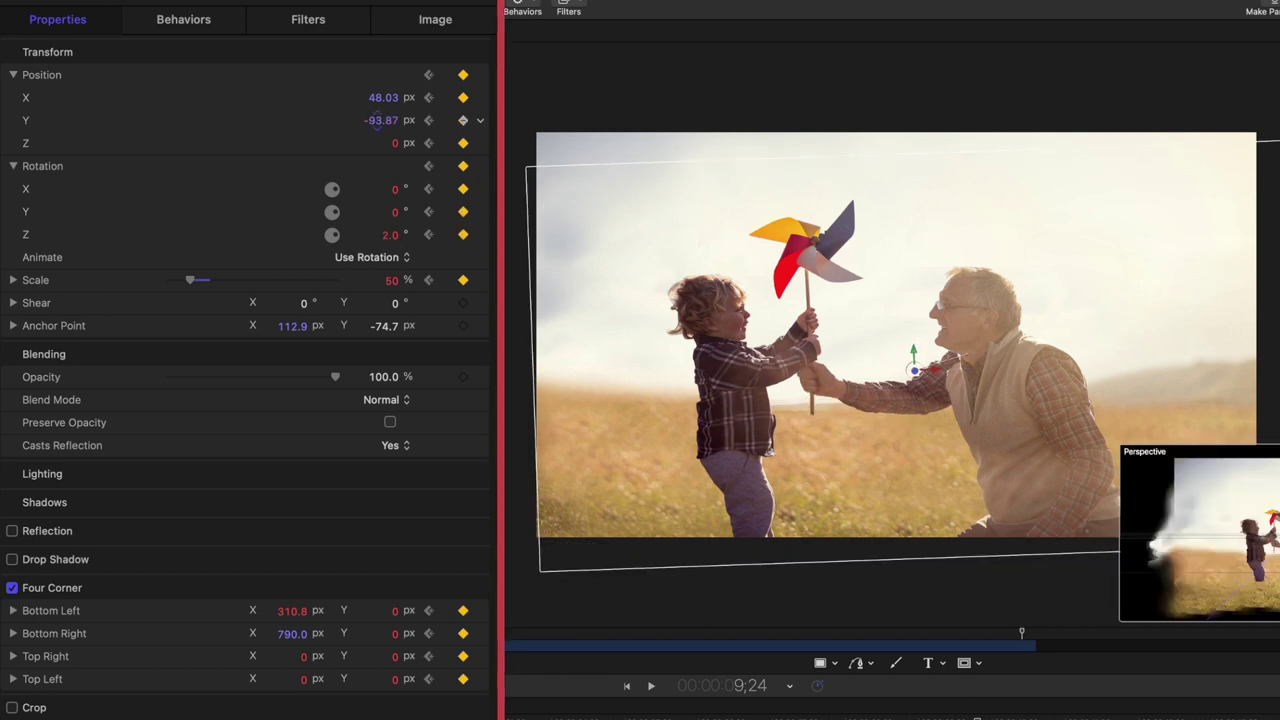
{"action": "left_click_drag", "start_coordinate": [947, 514], "coordinate": [905, 549]}
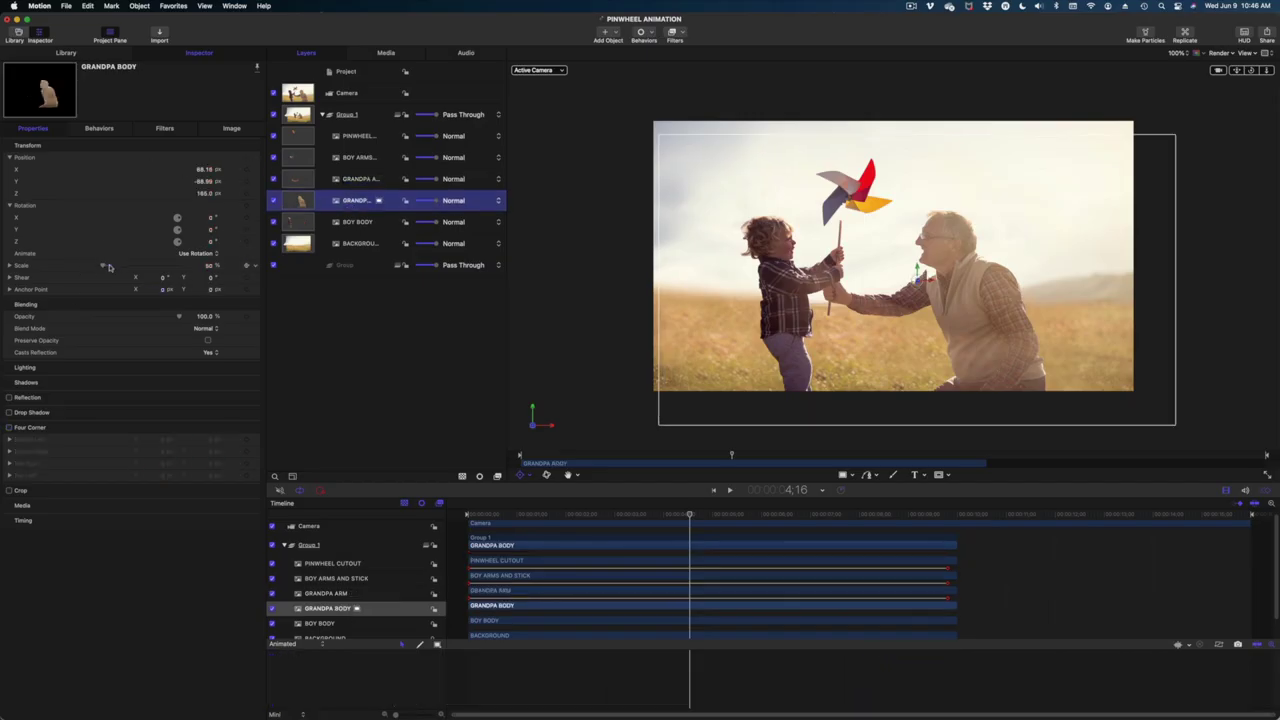
- Animate the GRANDPA BODY layer to 49% scale and position X 67.11 px at 9;24, adjust its Y position to meet the arm, and preview
{"action": "left_click_drag", "start_coordinate": [104, 266], "coordinate": [106, 266]}
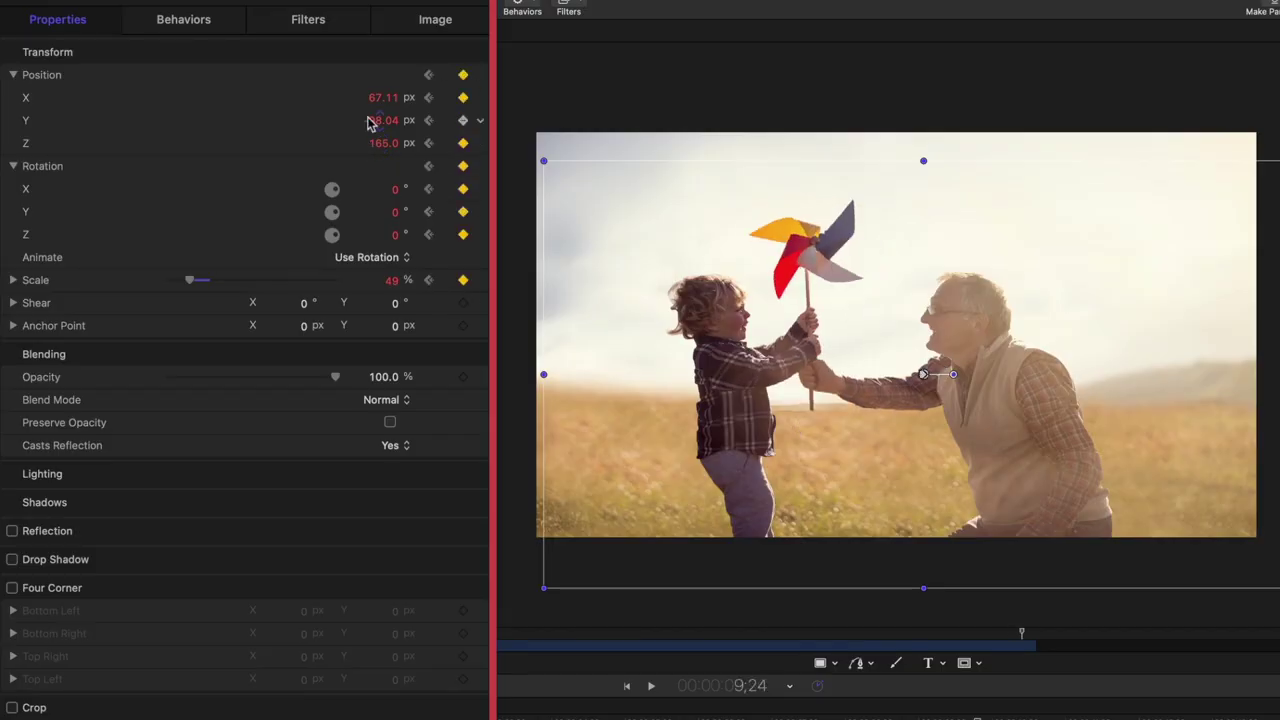
{"action": "left_click_drag", "start_coordinate": [197, 182], "coordinate": [203, 181]}
{"action": "left_click_drag", "start_coordinate": [380, 120], "coordinate": [380, 115]}
{"action": "key", "text": "space"}
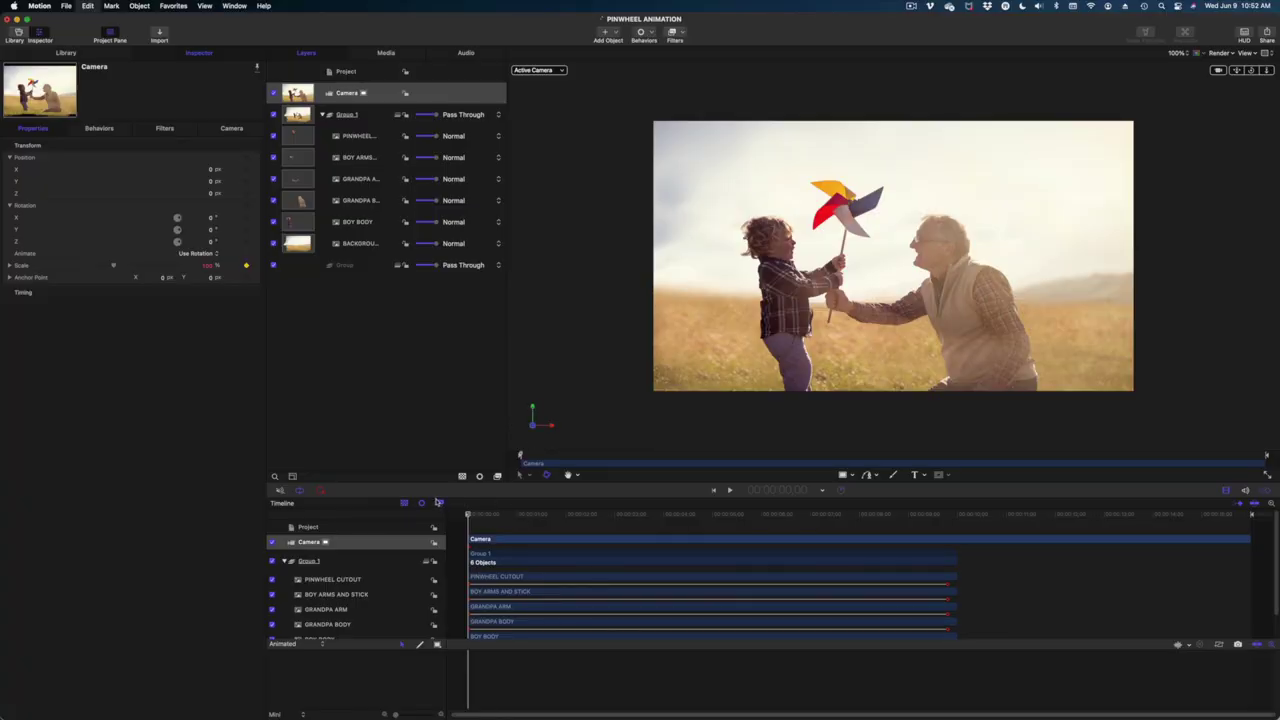
- Keyframe the Camera's position and rotation at the start of the project
{"action": "left_click", "coordinate": [370, 97]}
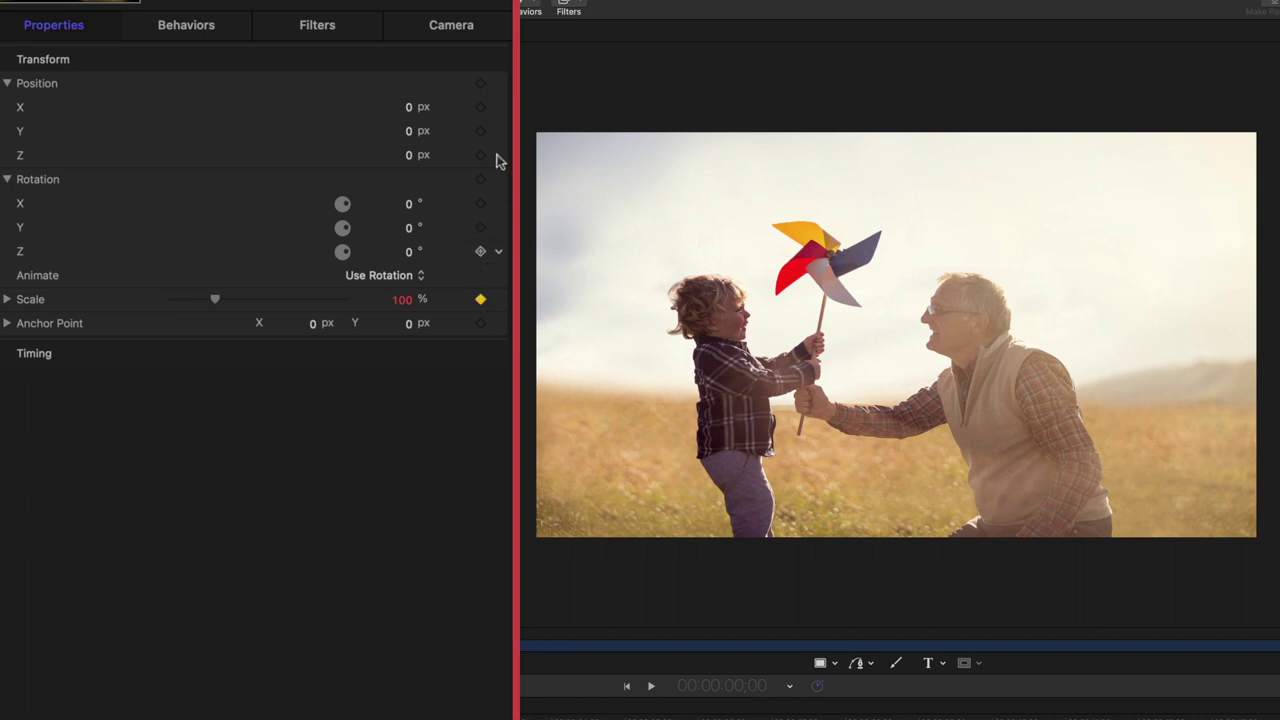
{"action": "left_click", "coordinate": [481, 86]}
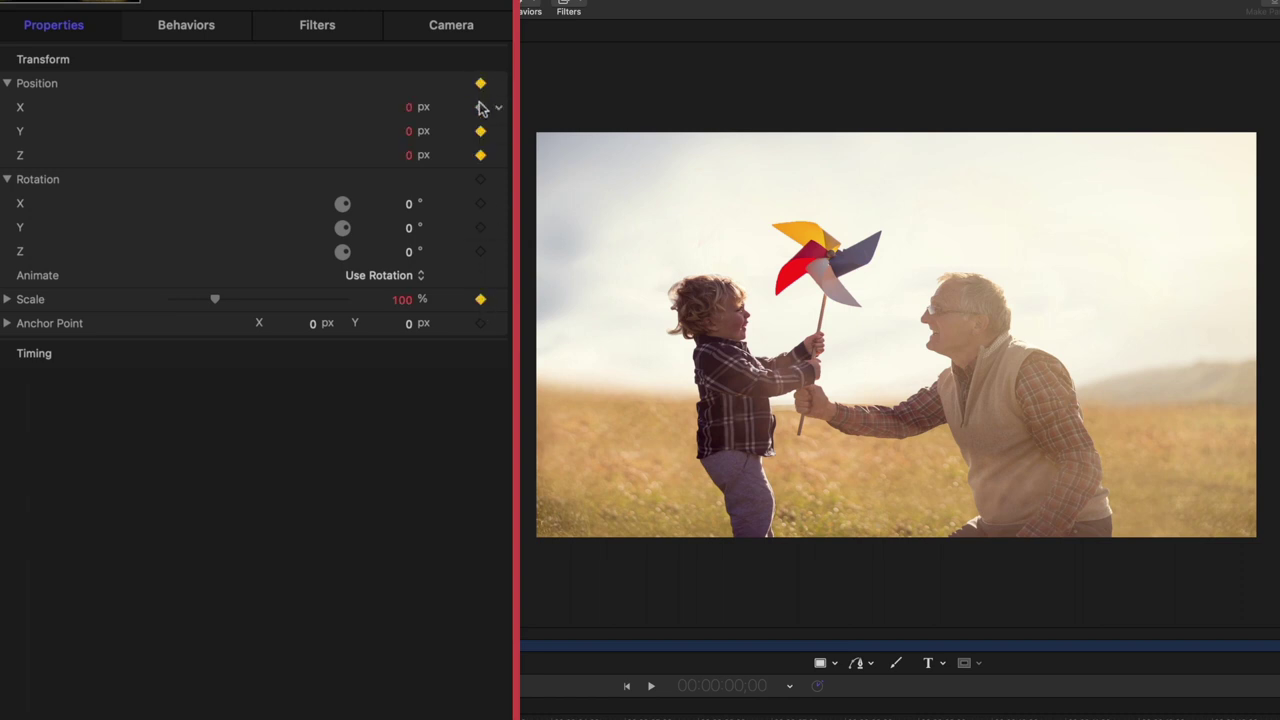
{"action": "left_click", "coordinate": [481, 181]}
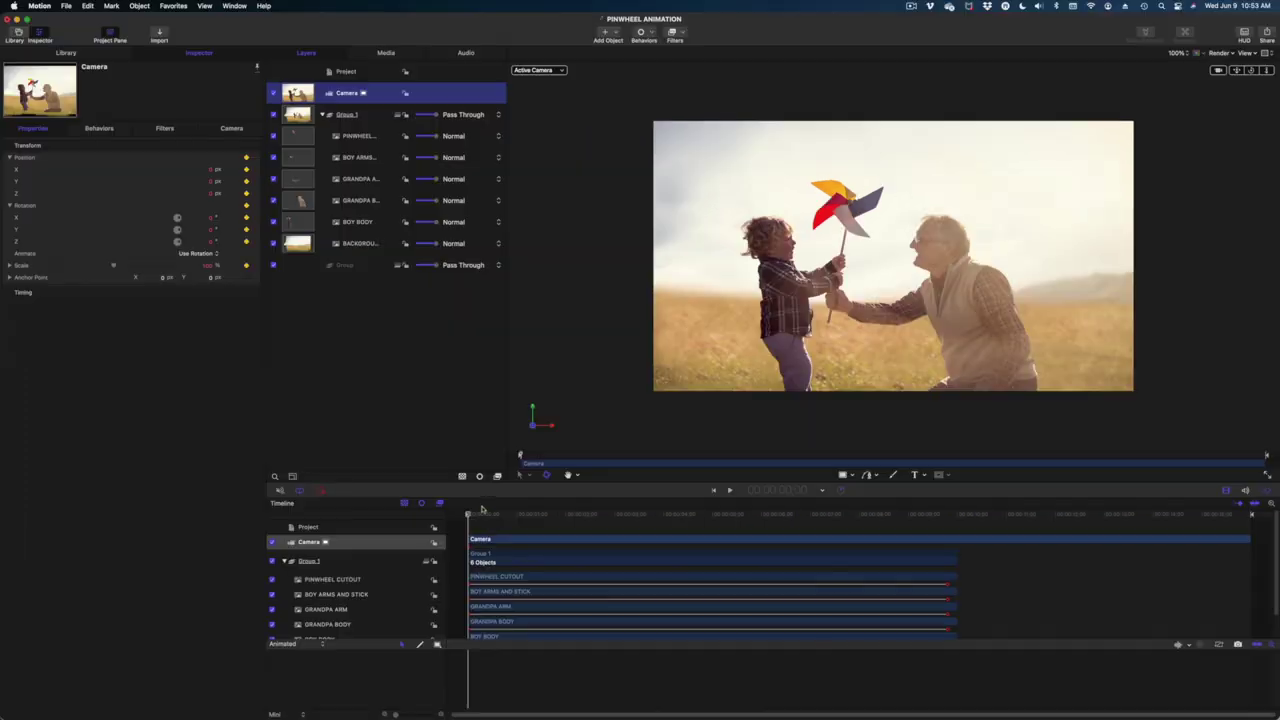
- Keyframe the Camera's scale, rotation and position at 9;24, with scale at 81% and Y position at 91 px for a push-in
{"action": "left_click_drag", "start_coordinate": [470, 516], "coordinate": [948, 545]}
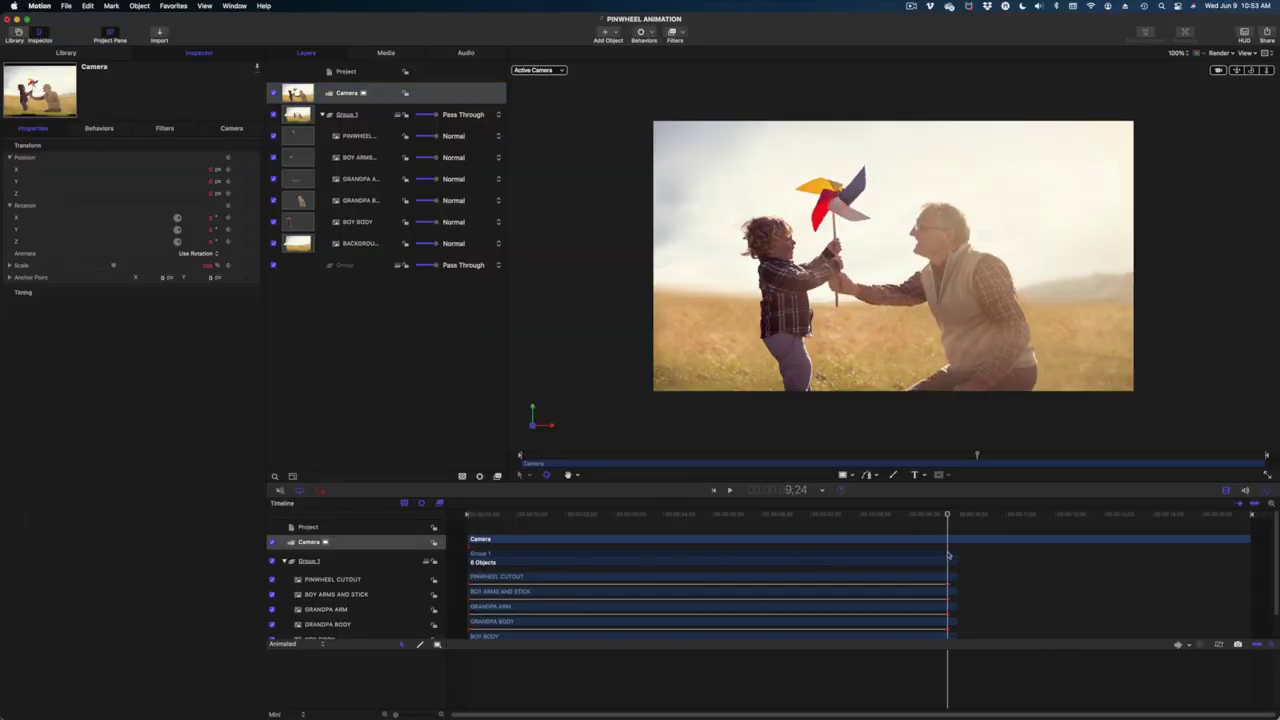
{"action": "left_click", "coordinate": [247, 266]}
{"action": "left_click", "coordinate": [247, 205]}
{"action": "left_click", "coordinate": [247, 157]}
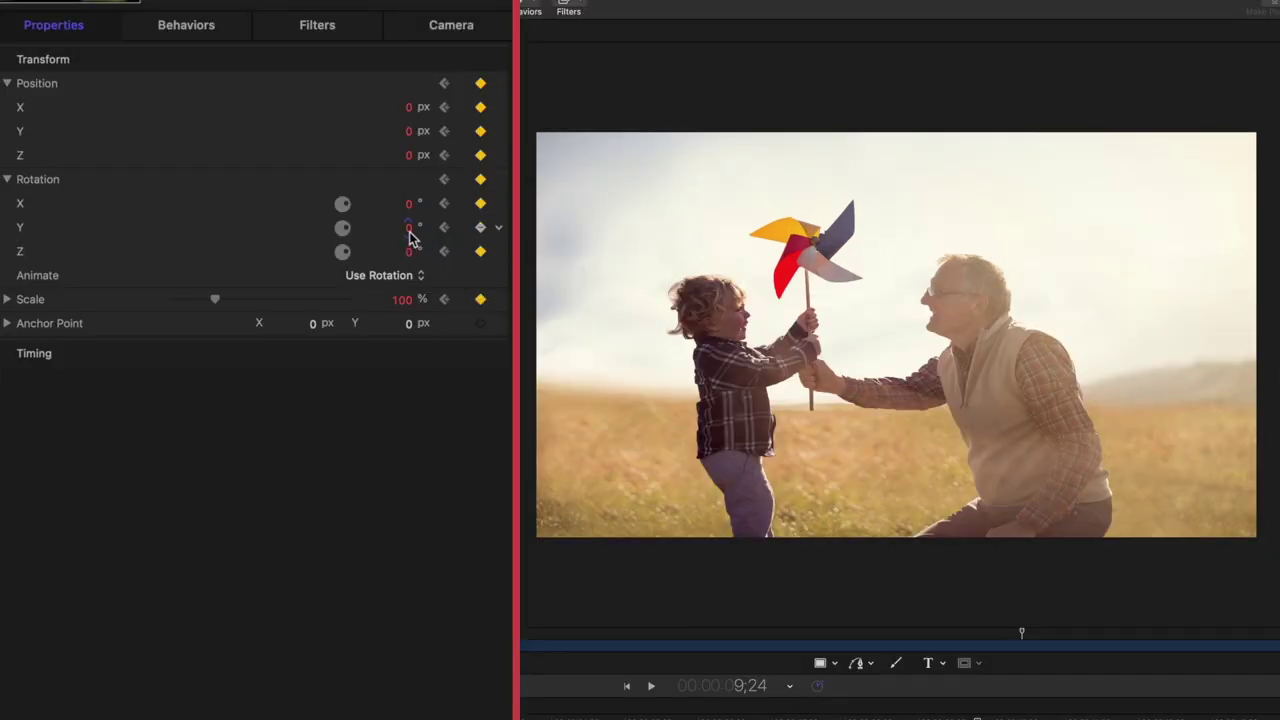
{"action": "left_click_drag", "start_coordinate": [402, 300], "coordinate": [371, 299]}
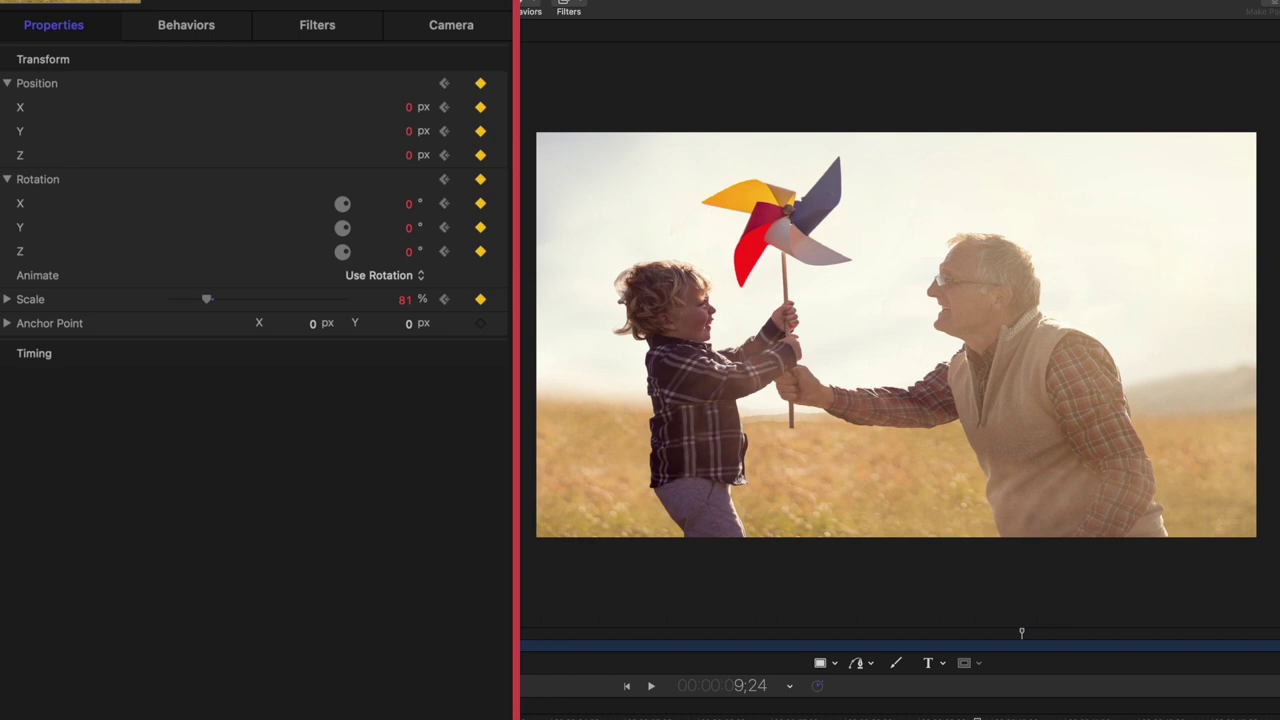
{"action": "left_click_drag", "start_coordinate": [409, 130], "coordinate": [416, 130]}
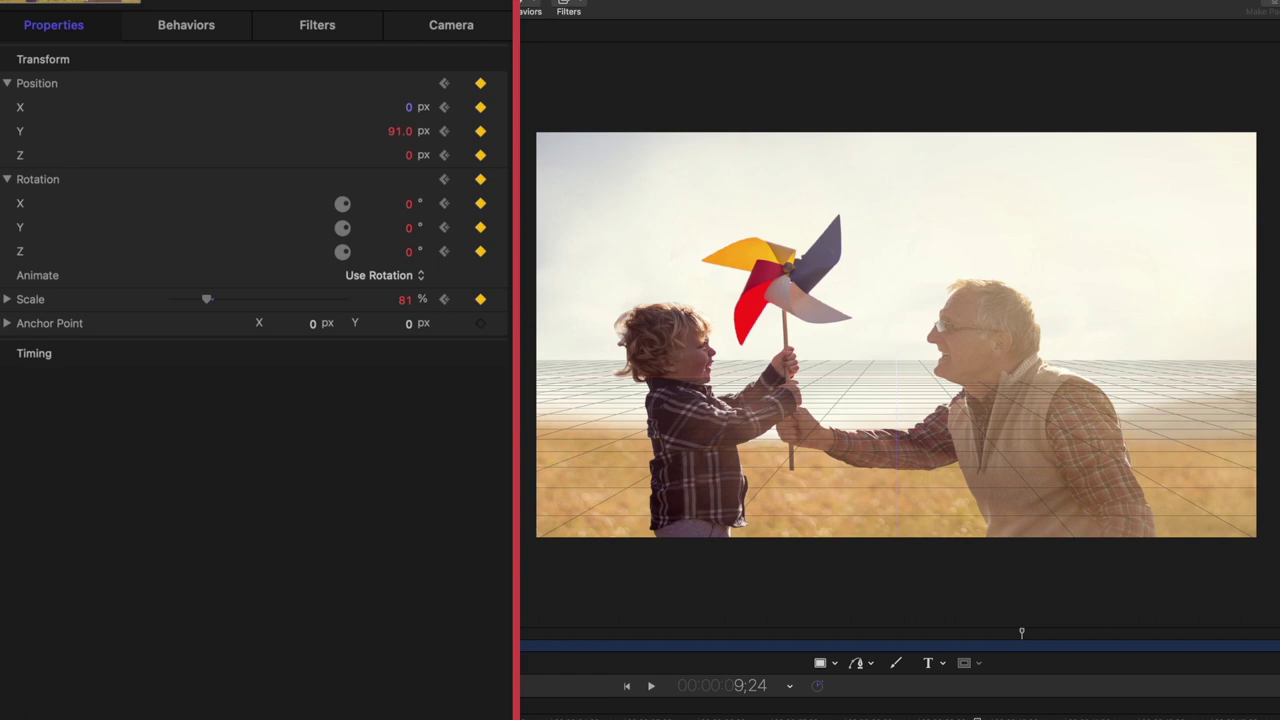
- Raise the GRANDPA BODY layer's Y position at 9;24 to line up with his arm, and play back the animation
{"action": "left_click", "coordinate": [930, 405]}
{"action": "mouse_move", "coordinate": [396, 131]}
{"action": "left_mouse_down"}
{"action": "mouse_move", "coordinate": [397, 165]}
{"action": "mouse_move", "coordinate": [398, 118]}
{"action": "left_mouse_up"}
{"action": "key", "text": "space"}
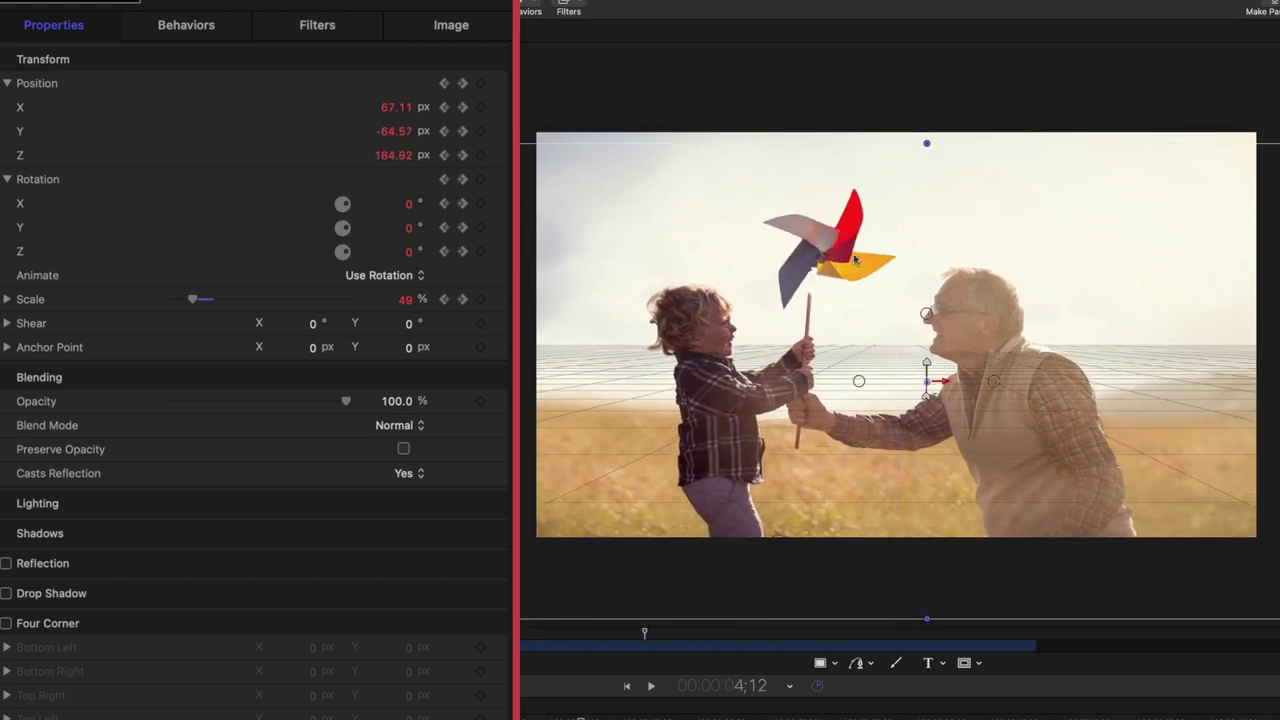
{"action": "key", "text": "Home"}
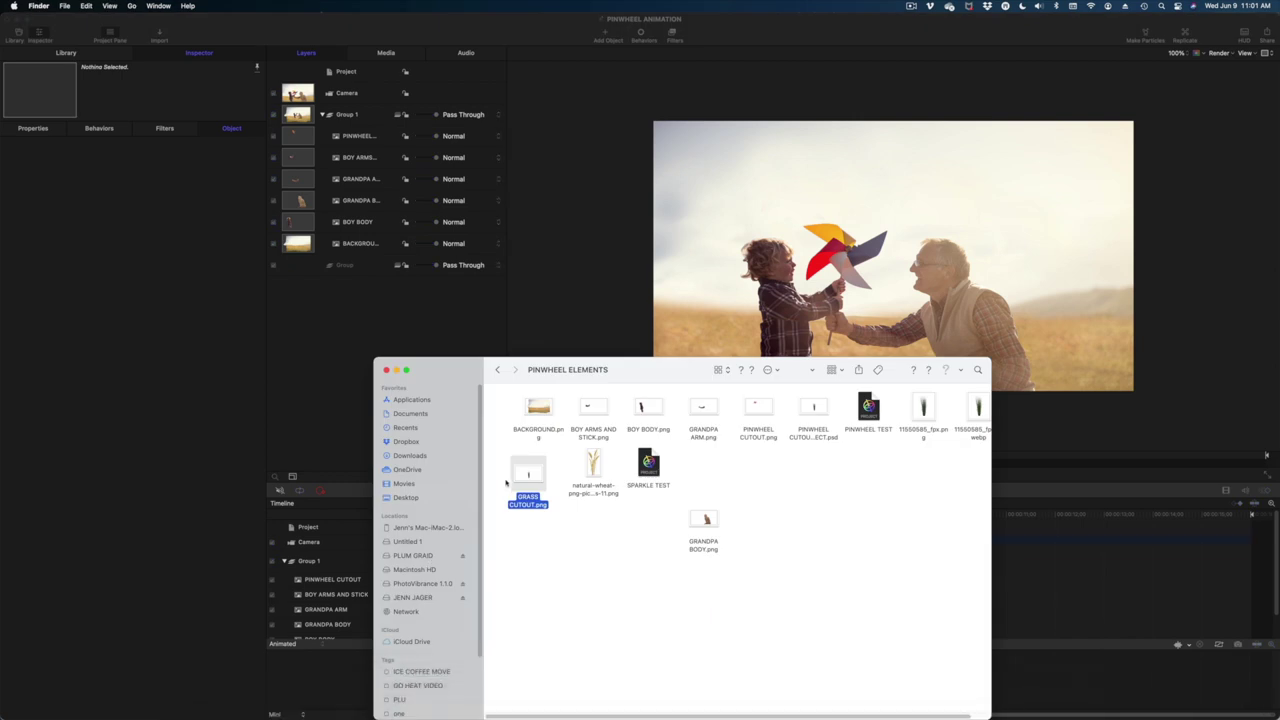
- Add GRASS CUTOUT.png from the PINWHEEL ELEMENTS folder as a new layer above the Camera
{"action": "left_click_drag", "start_coordinate": [510, 481], "coordinate": [346, 333]}
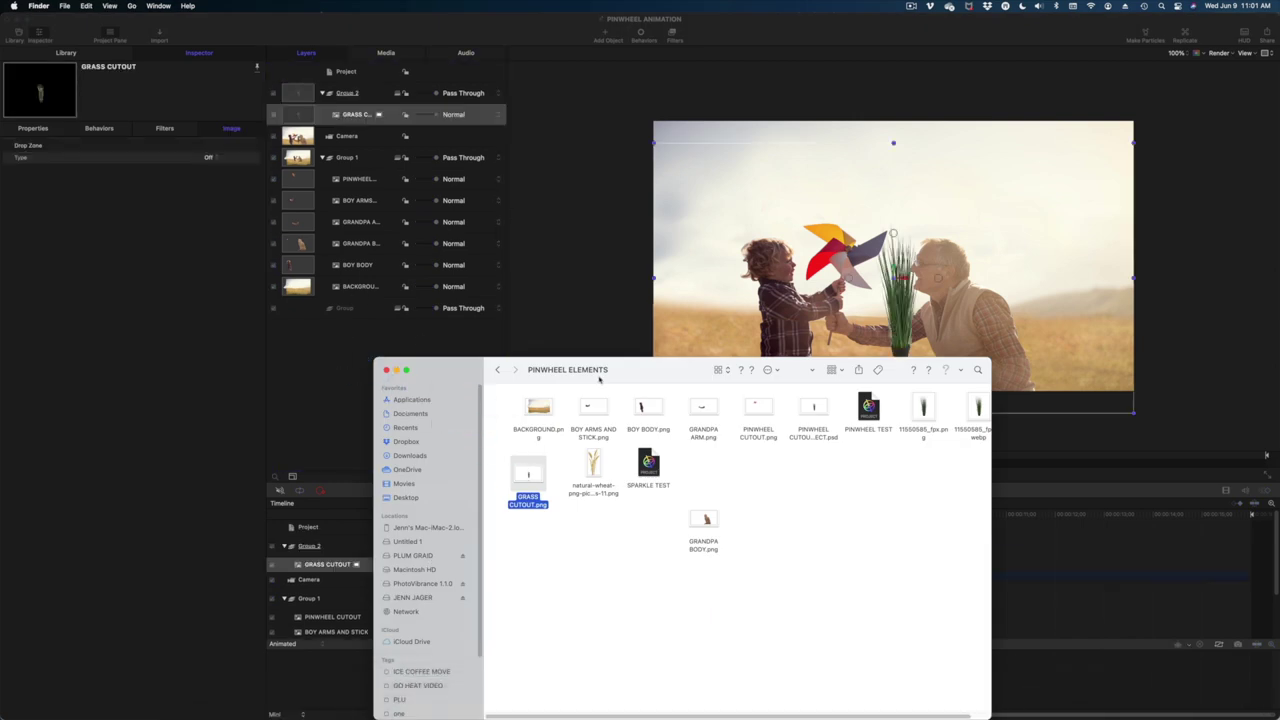
{"action": "left_click", "coordinate": [385, 370]}
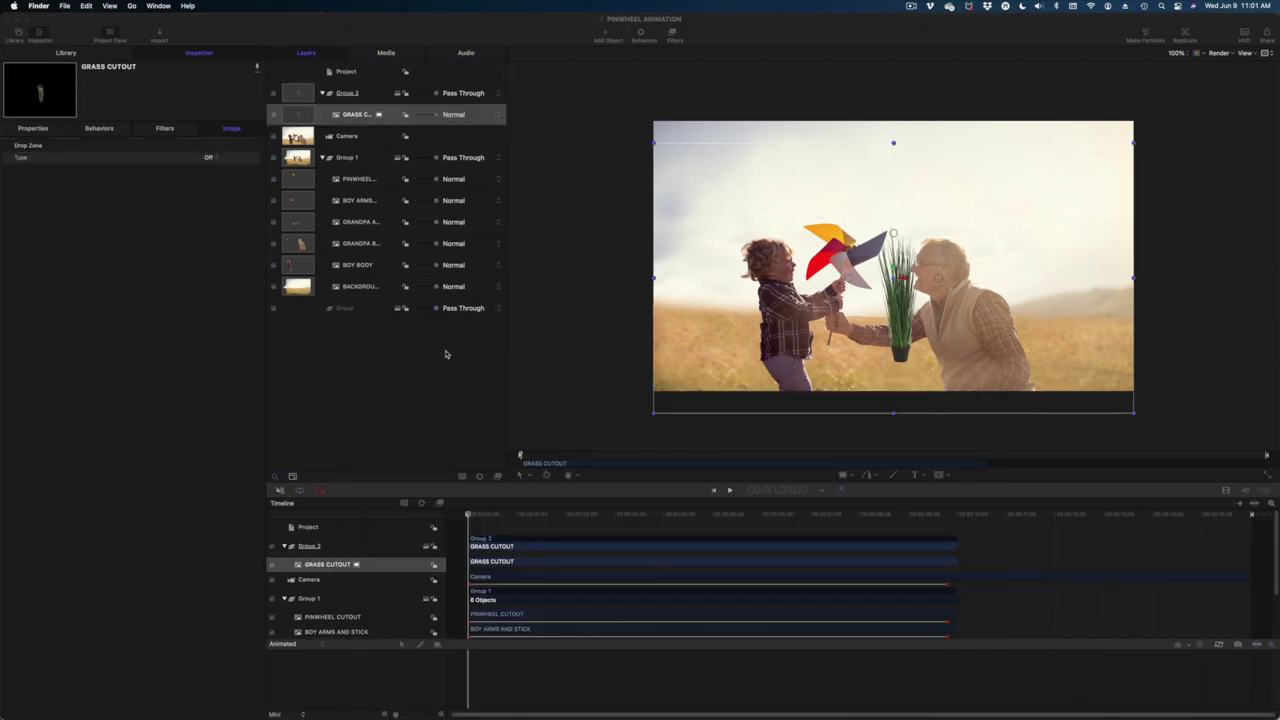
- Set the GRASS CUTOUT layer's Z position to 1964 px and scale to 42%, and place it at the lower right of the photo
{"action": "left_click", "coordinate": [33, 129]}
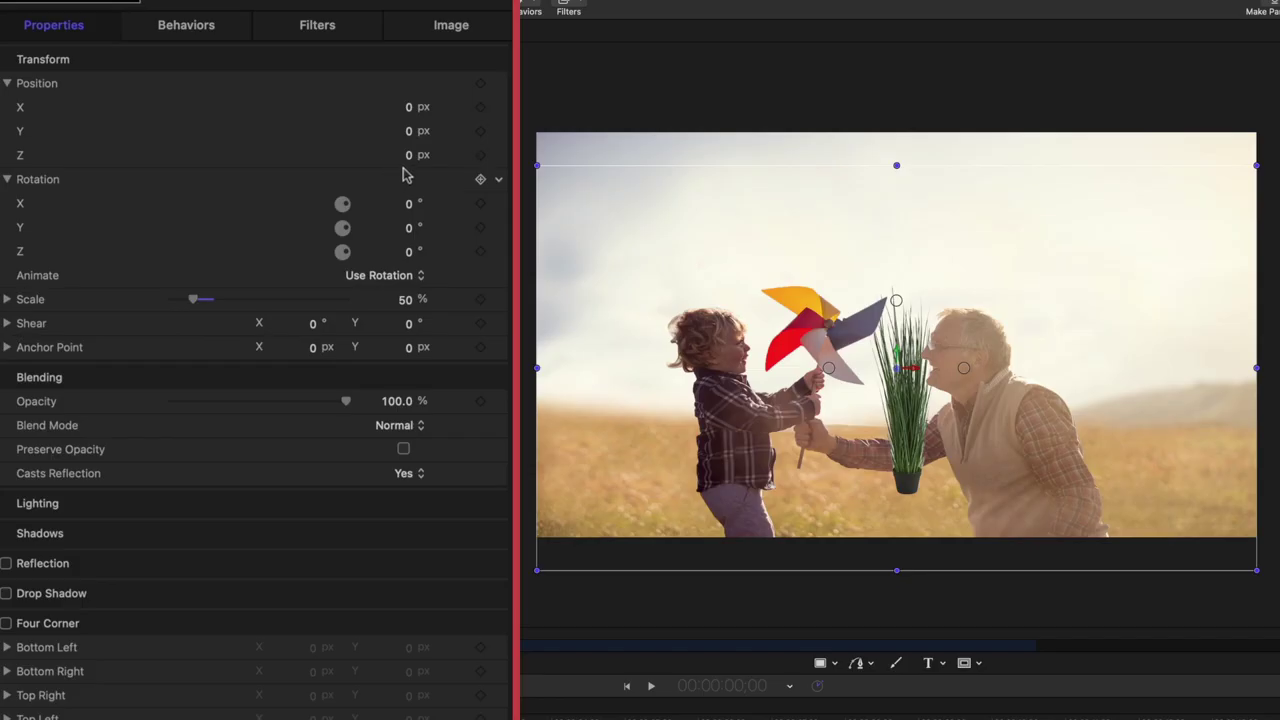
{"action": "left_click", "coordinate": [210, 194]}
{"action": "mouse_move", "coordinate": [408, 158]}
{"action": "left_mouse_down"}
{"action": "mouse_move", "coordinate": [408, 60]}
{"action": "mouse_move", "coordinate": [408, 158]}
{"action": "left_mouse_up"}
{"action": "left_click_drag", "start_coordinate": [877, 413], "coordinate": [1104, 530]}
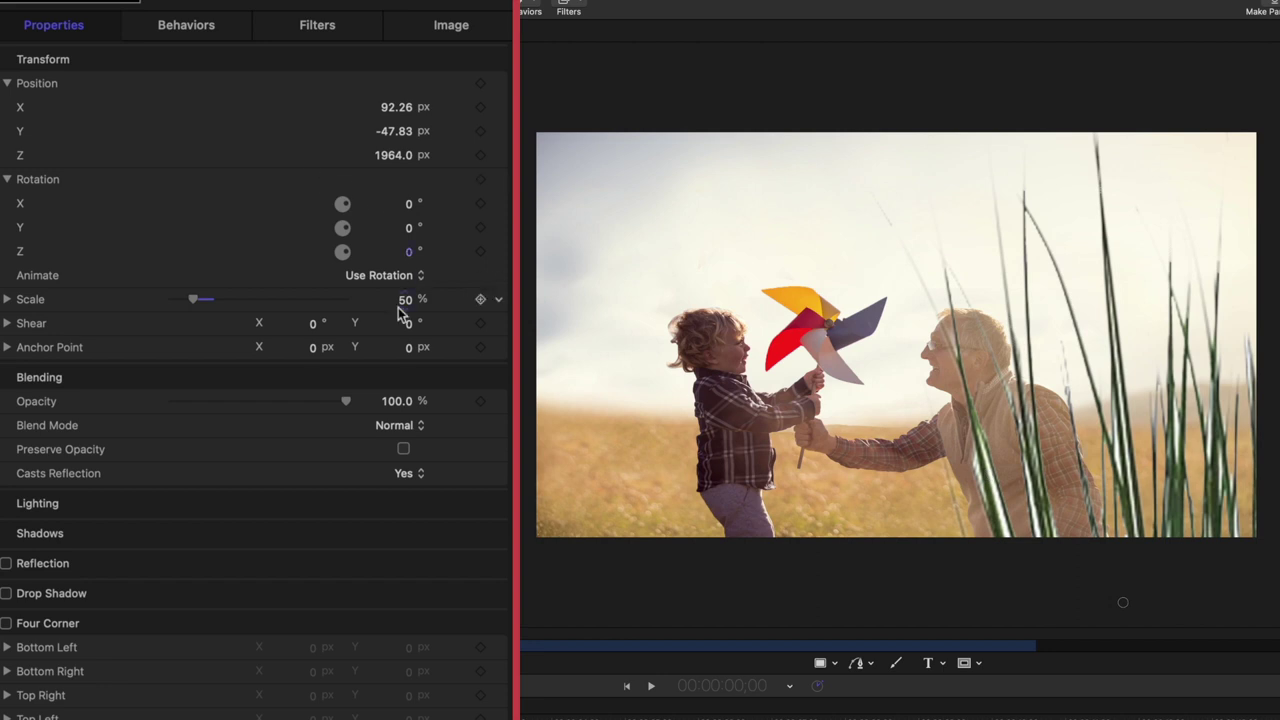
{"action": "left_click_drag", "start_coordinate": [404, 305], "coordinate": [390, 305]}
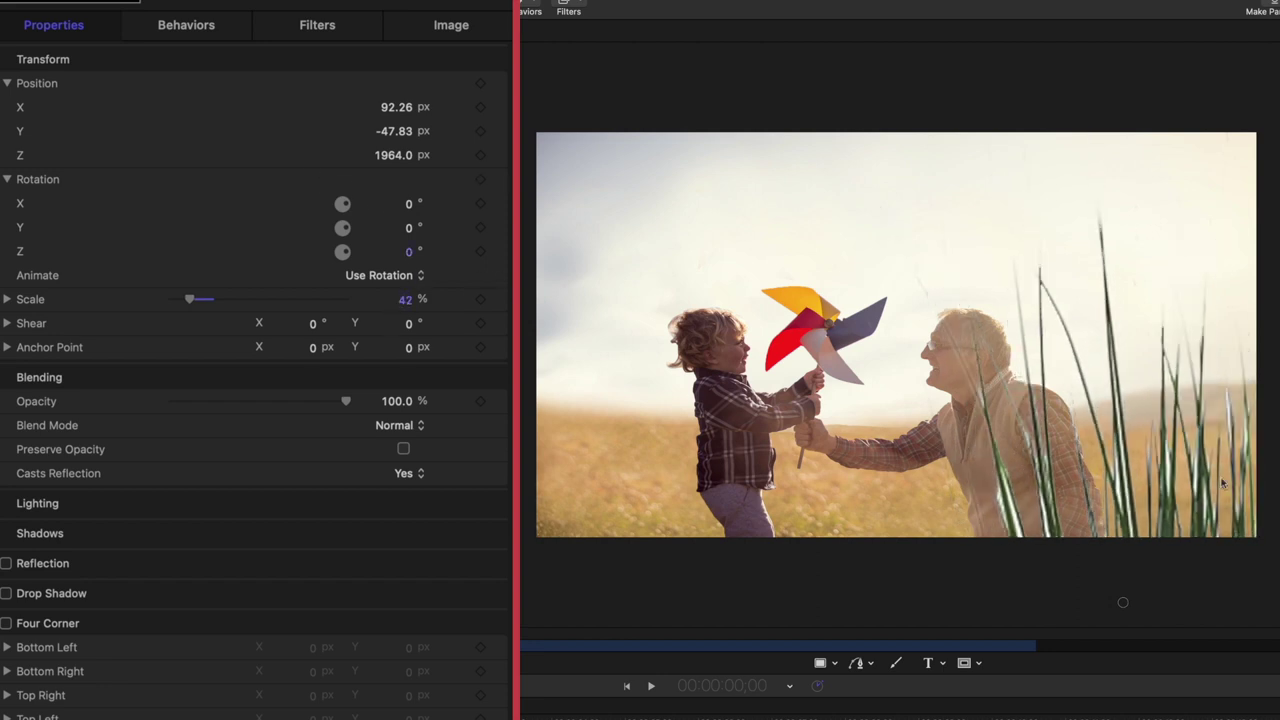
{"action": "left_click_drag", "start_coordinate": [1221, 483], "coordinate": [1222, 549]}
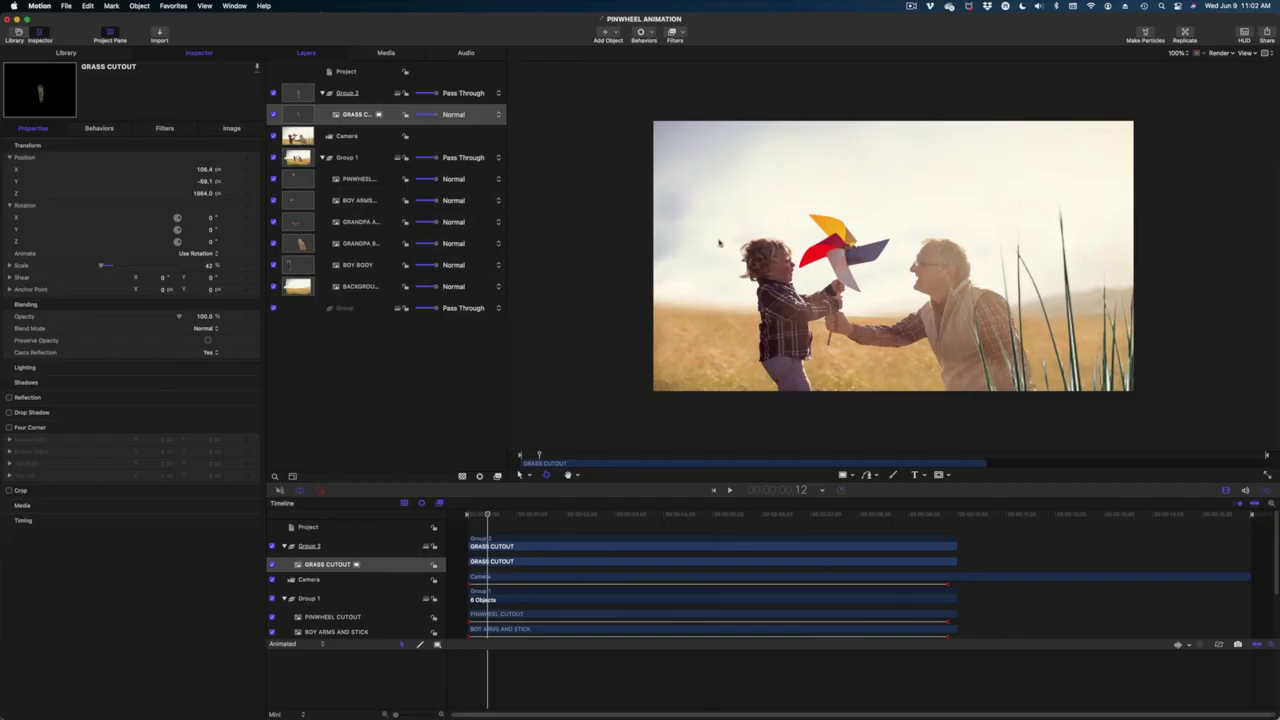
- Apply a Colorize filter to the GRASS CUTOUT layer and remap black to a dark olive
{"action": "left_click", "coordinate": [675, 35]}
{"action": "mouse_move", "coordinate": [720, 79]}
{"action": "left_click", "coordinate": [804, 147]}
{"action": "left_click", "coordinate": [203, 157]}
{"action": "left_click", "coordinate": [380, 261]}
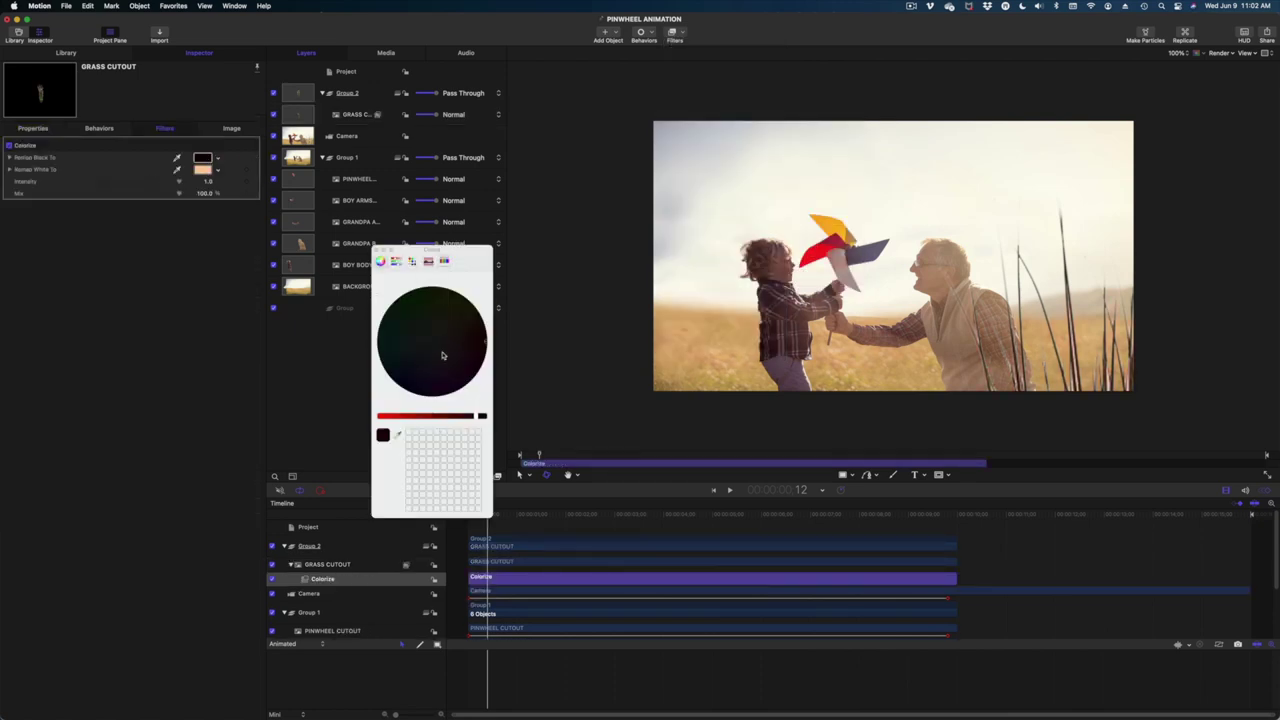
{"action": "left_click_drag", "start_coordinate": [442, 355], "coordinate": [452, 316]}
{"action": "left_click_drag", "start_coordinate": [431, 415], "coordinate": [450, 414]}
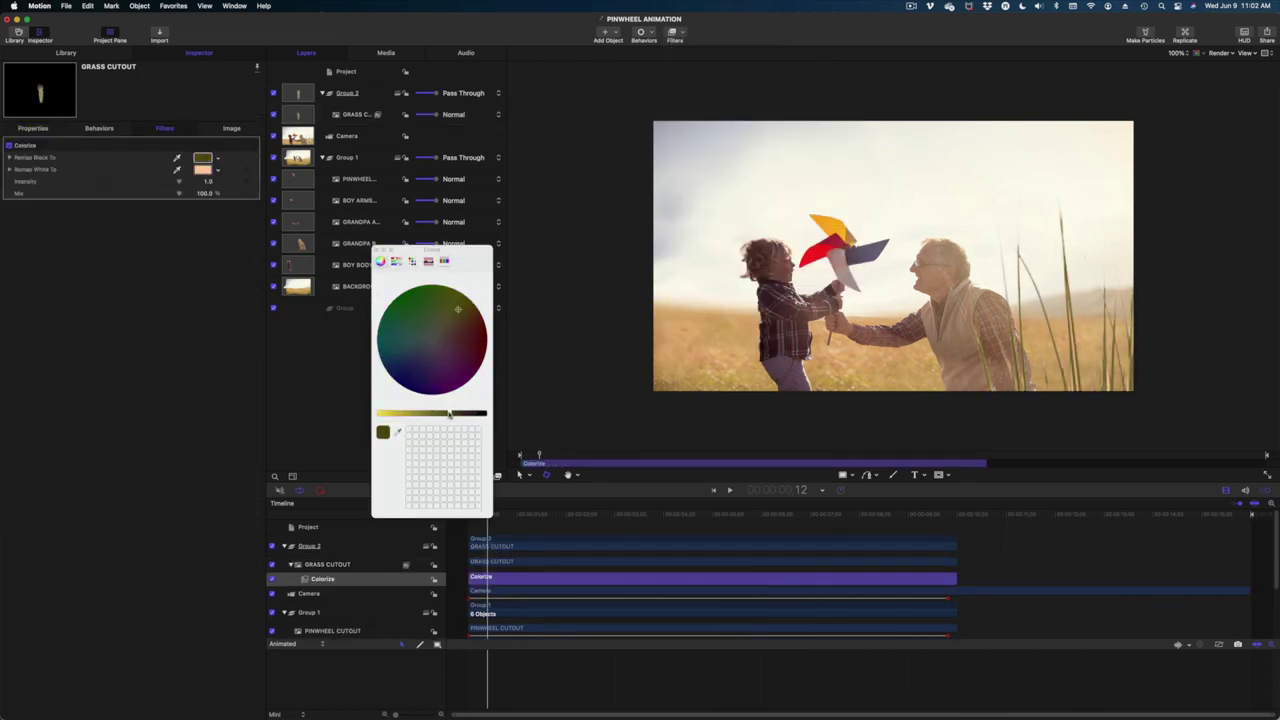
- Remap the Colorize filter's white to a matching olive and adjust its brightness to blend the grass with the field
{"action": "left_click", "coordinate": [203, 169]}
{"action": "left_click_drag", "start_coordinate": [448, 331], "coordinate": [445, 305]}
{"action": "left_click", "coordinate": [398, 432]}
{"action": "left_click", "coordinate": [203, 157]}
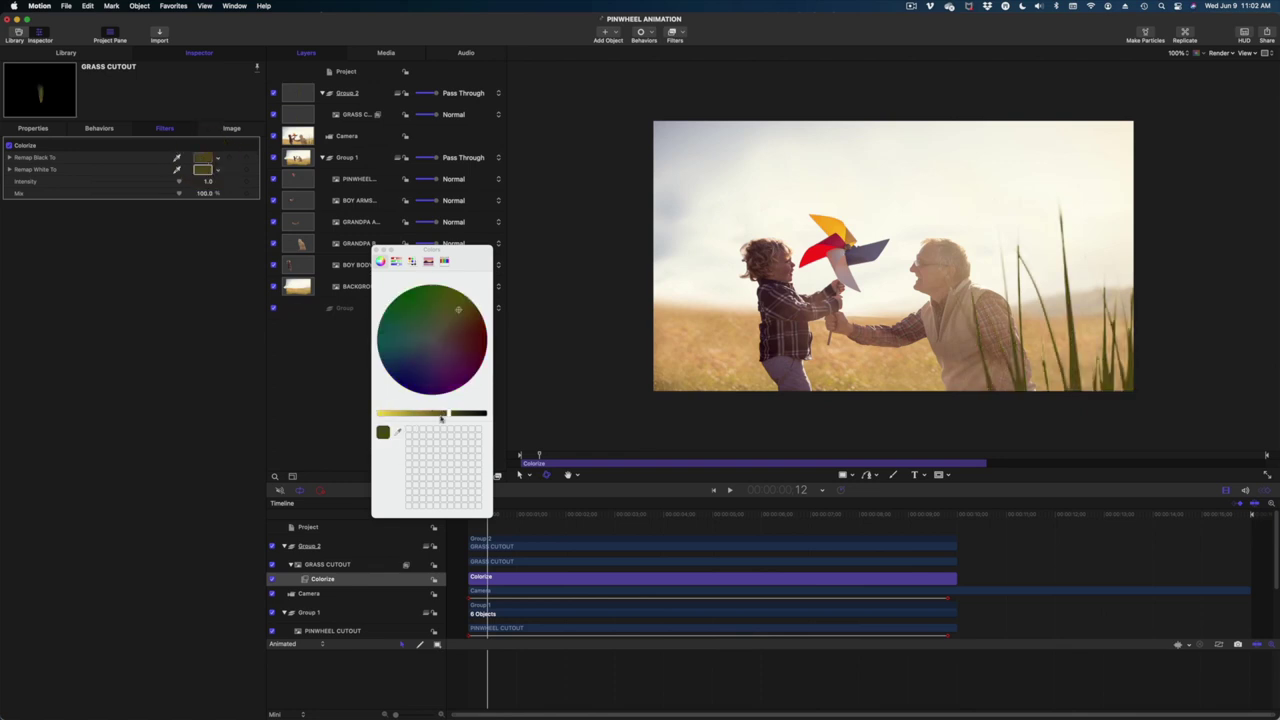
{"action": "left_click_drag", "start_coordinate": [441, 414], "coordinate": [412, 414]}
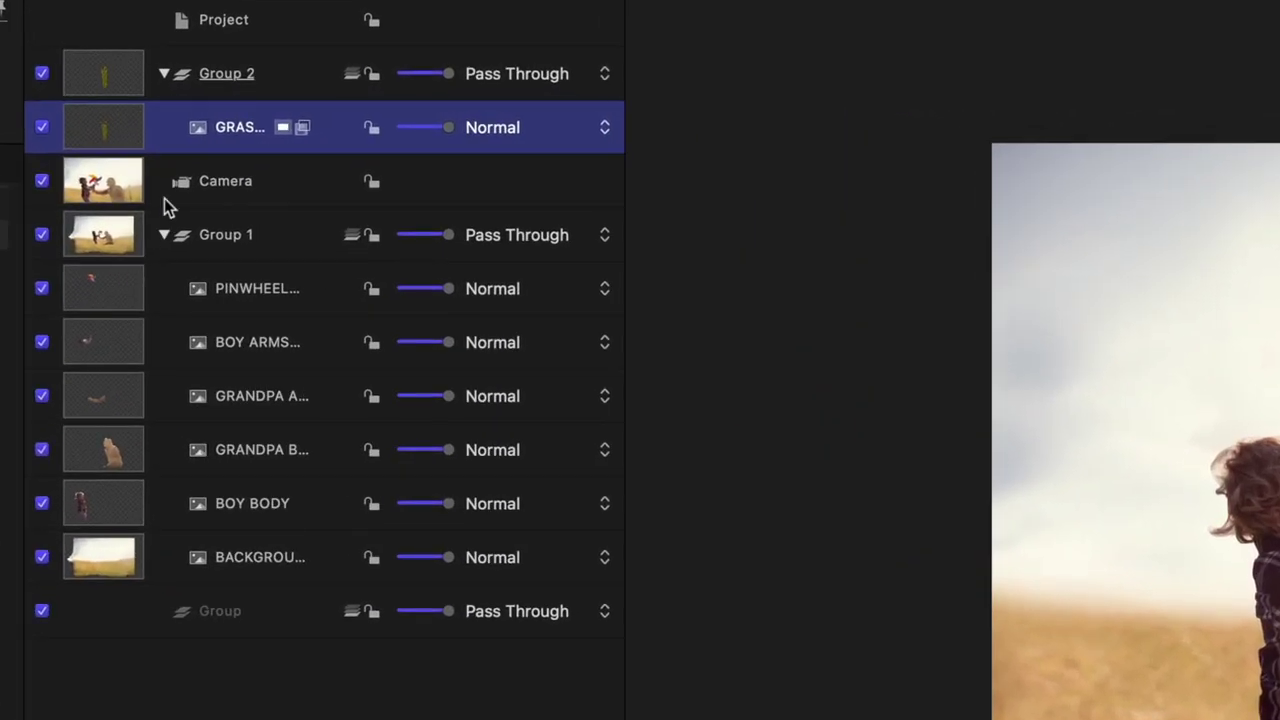
- Place the GRASS CUTOUT layer in its own group inside Group 2
{"action": "right_click", "coordinate": [200, 135]}
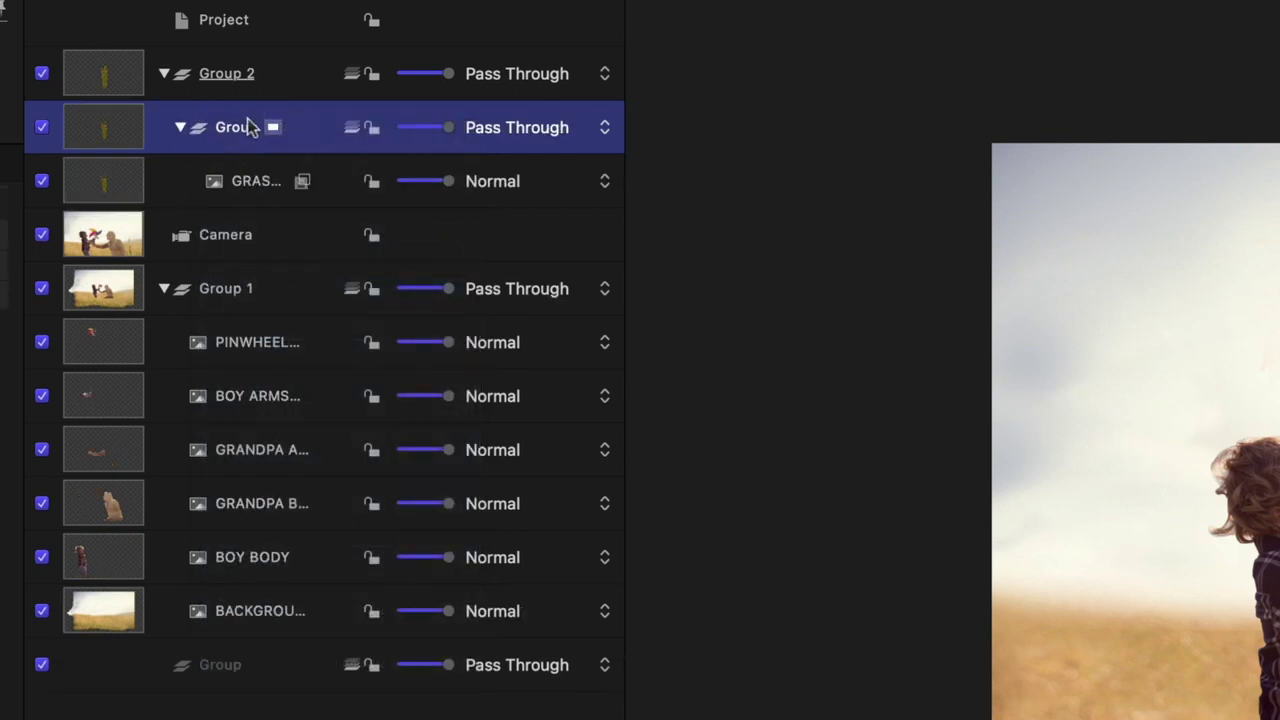
{"action": "double_click", "coordinate": [248, 127]}
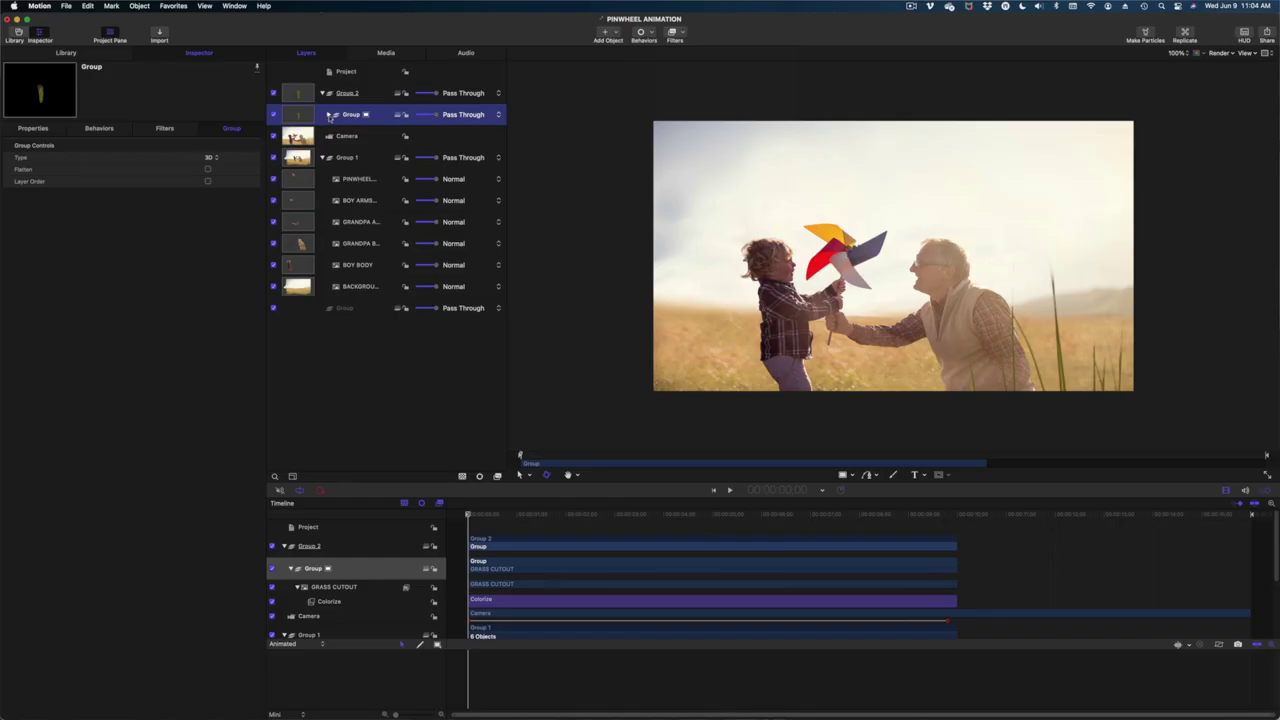
{"action": "left_click", "coordinate": [328, 115]}
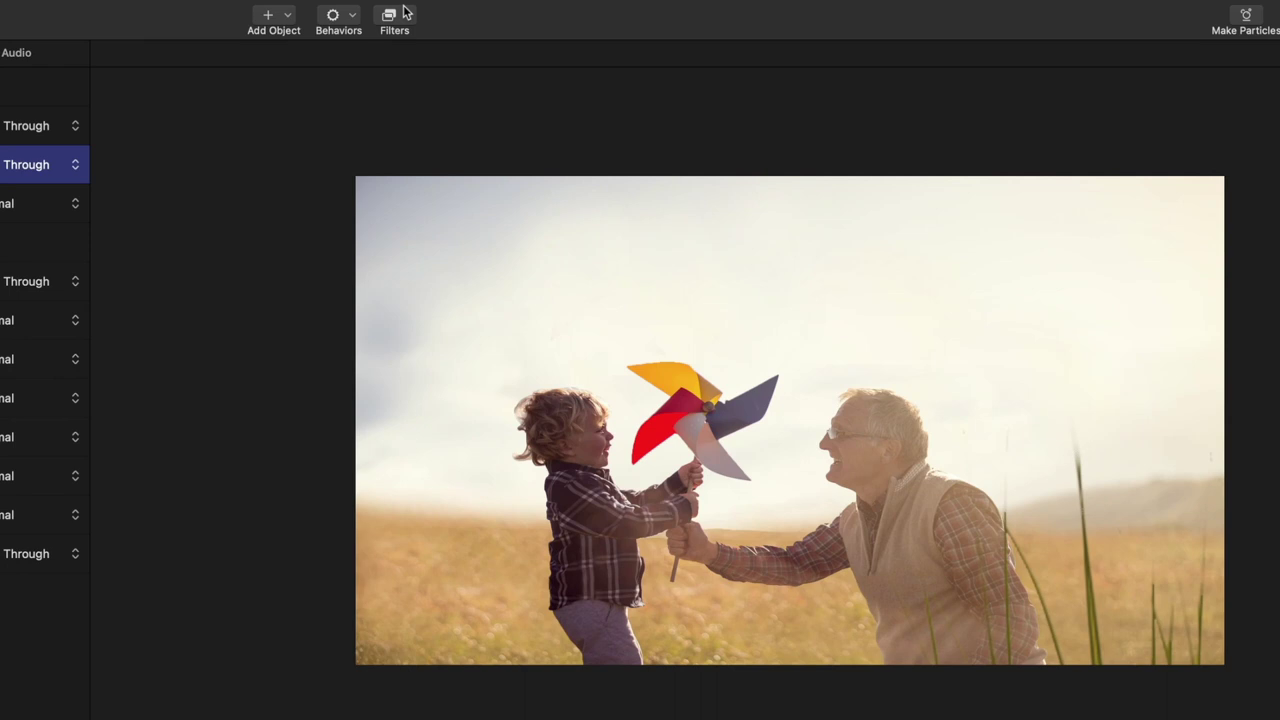
- Apply a Gaussian Blur filter to the group containing the grass and preview it along the timeline
{"action": "left_click", "coordinate": [405, 14]}
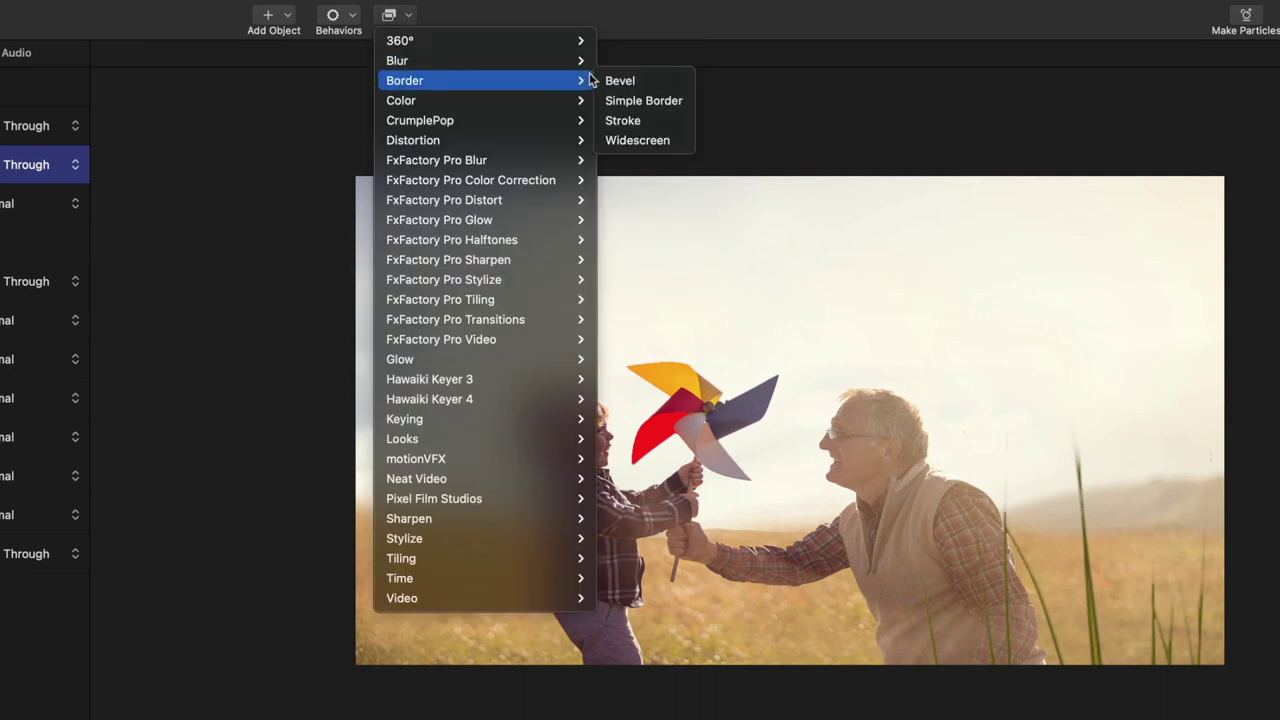
{"action": "mouse_move", "coordinate": [566, 66]}
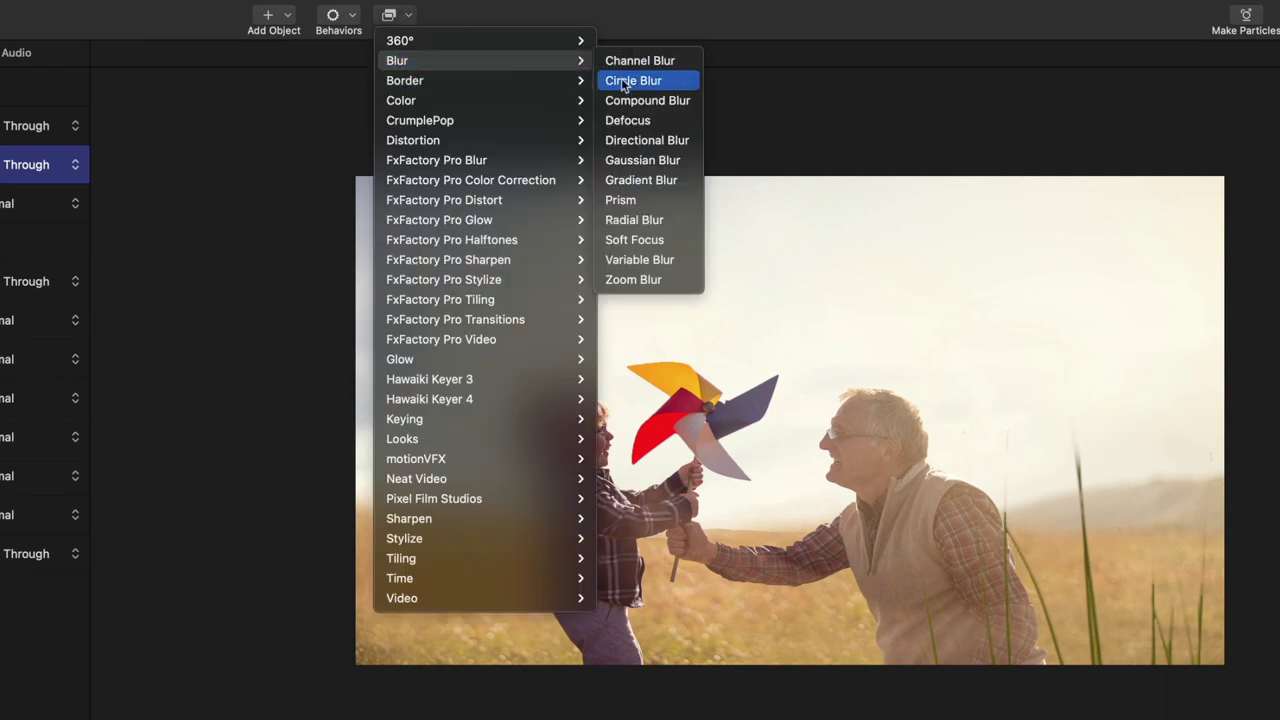
{"action": "left_click", "coordinate": [657, 160]}
{"action": "left_click", "coordinate": [684, 119]}
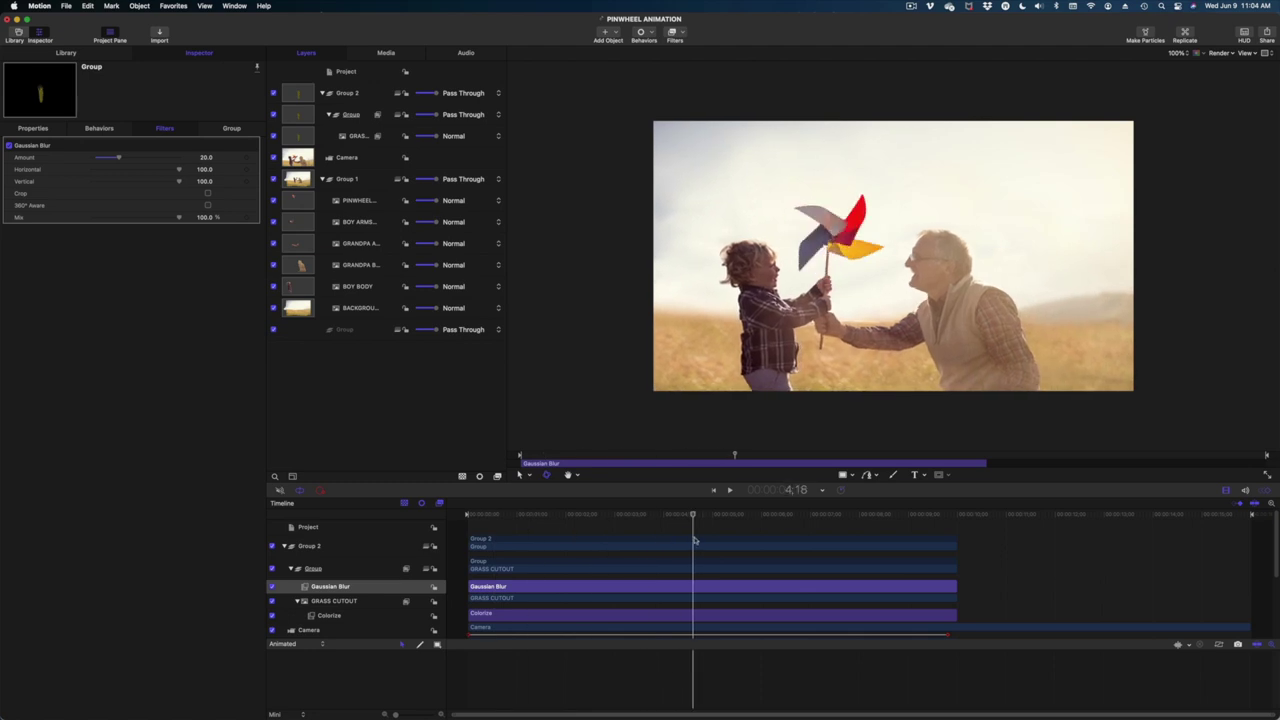
{"action": "left_click_drag", "start_coordinate": [553, 561], "coordinate": [437, 566]}
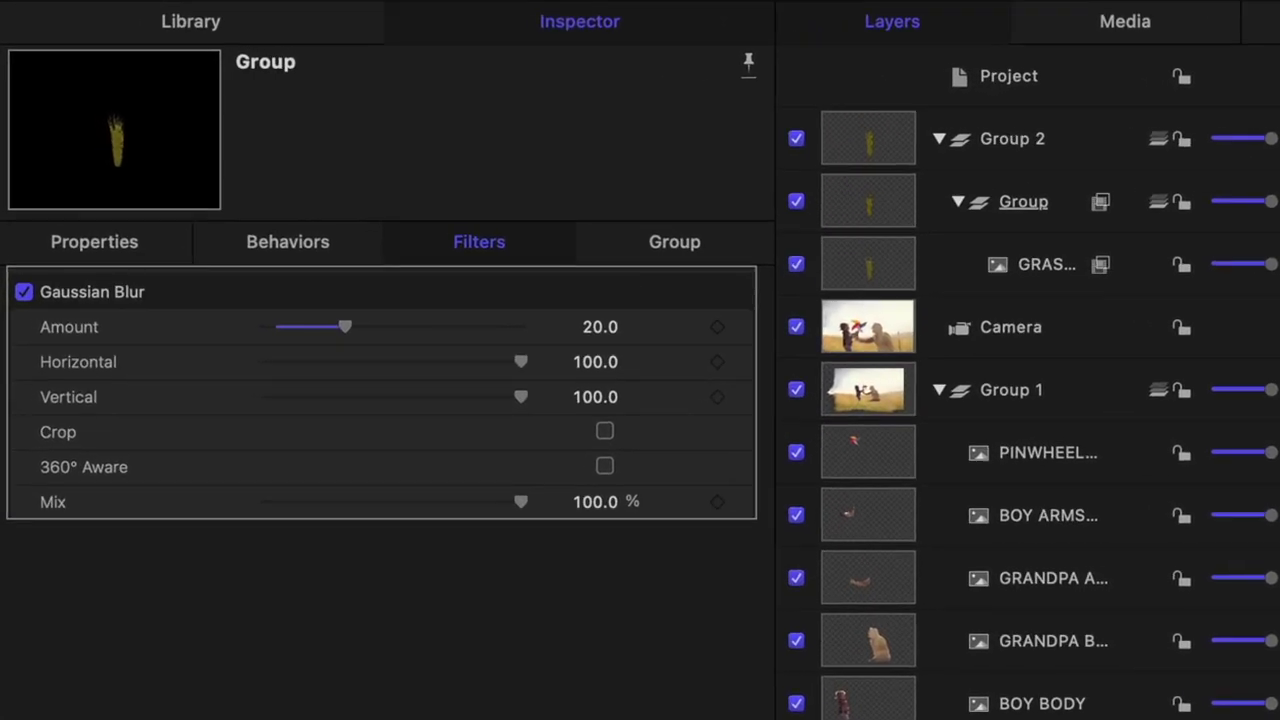
- Add the Snow Flurry particle emitter to Group 2 above the grass group
{"action": "left_click", "coordinate": [128, 12]}
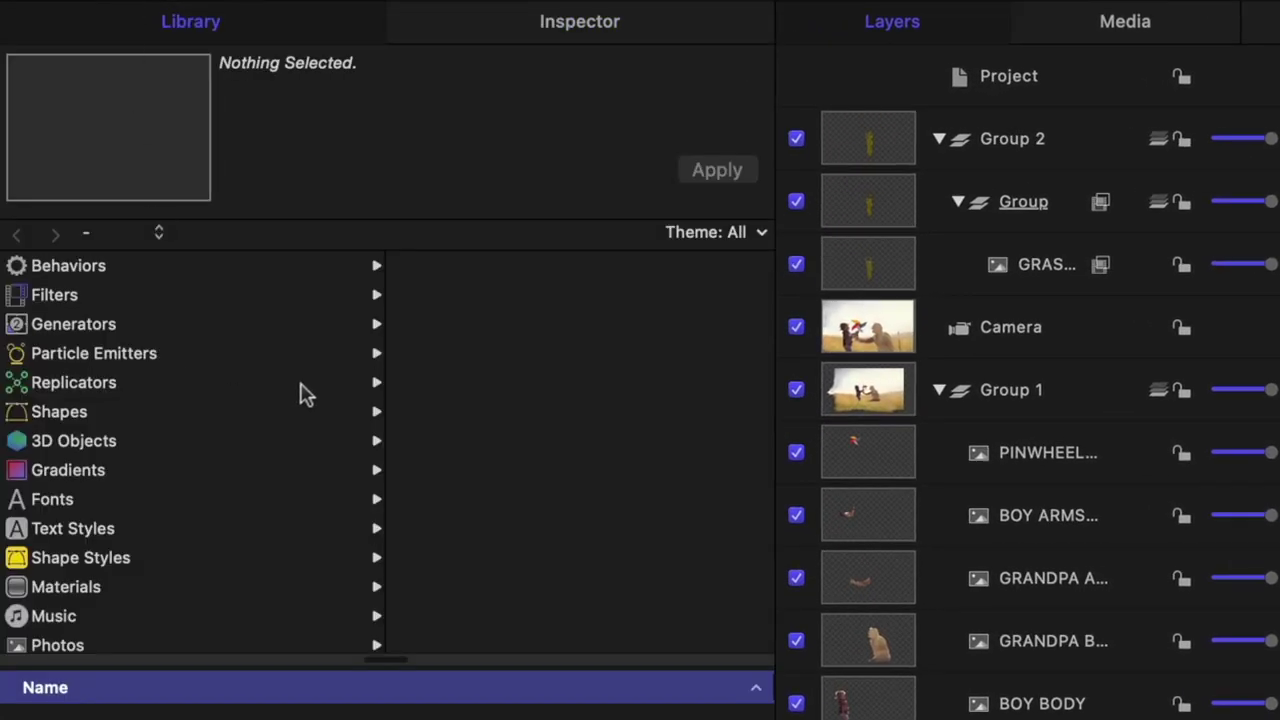
{"action": "left_click", "coordinate": [147, 356]}
{"action": "scroll", "coordinate": [462, 642], "scroll_direction": "down", "scroll_amount": 20}
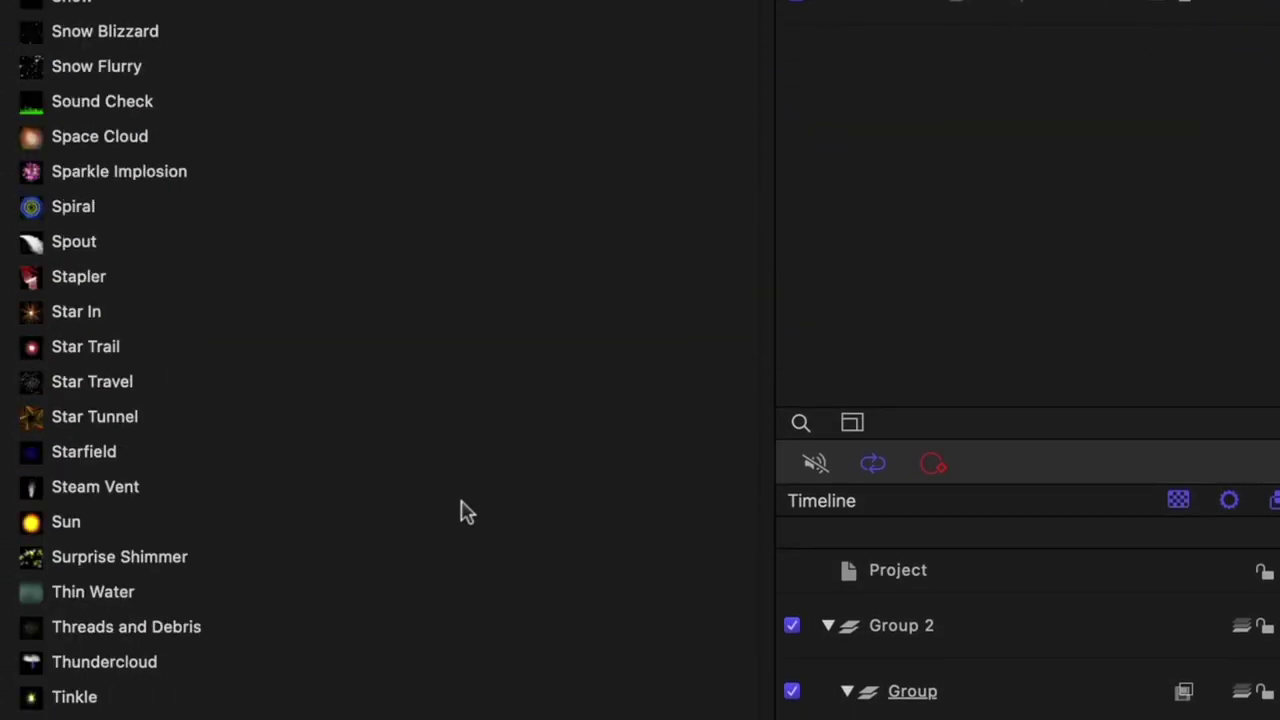
{"action": "scroll", "coordinate": [160, 176], "scroll_direction": "up", "scroll_amount": 2}
{"action": "left_click", "coordinate": [90, 146]}
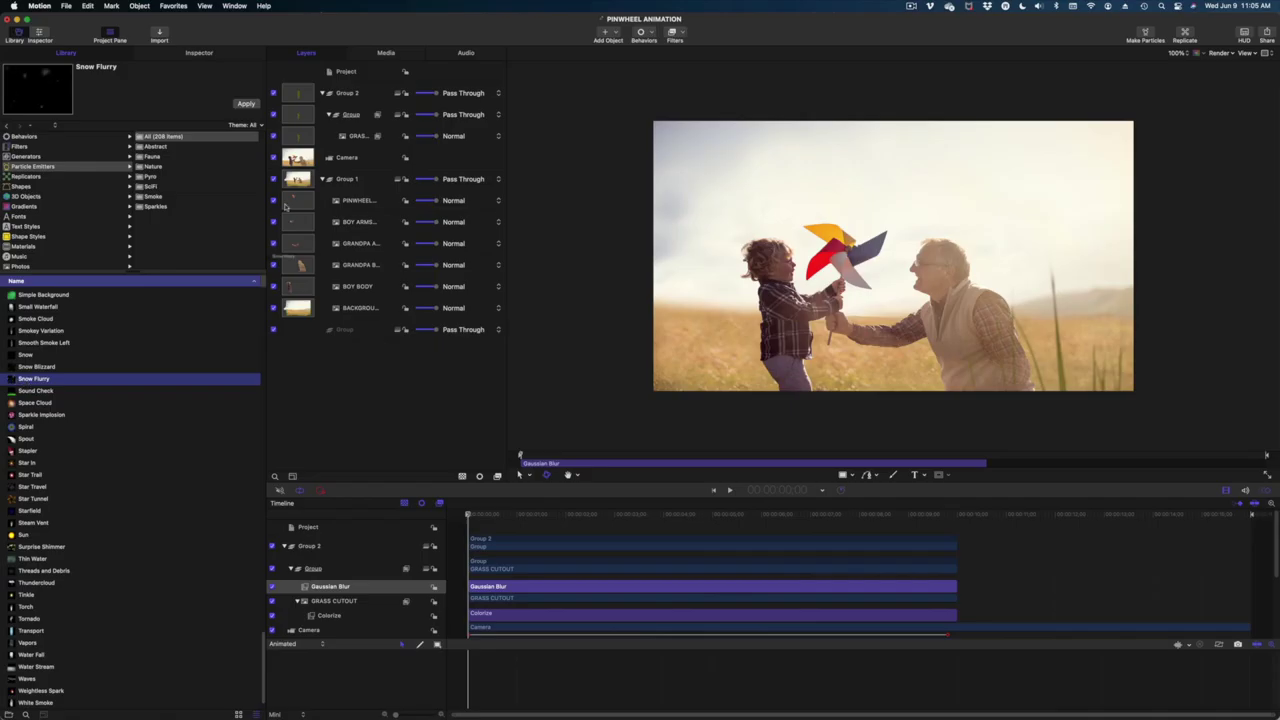
{"action": "left_click_drag", "start_coordinate": [326, 139], "coordinate": [338, 102]}
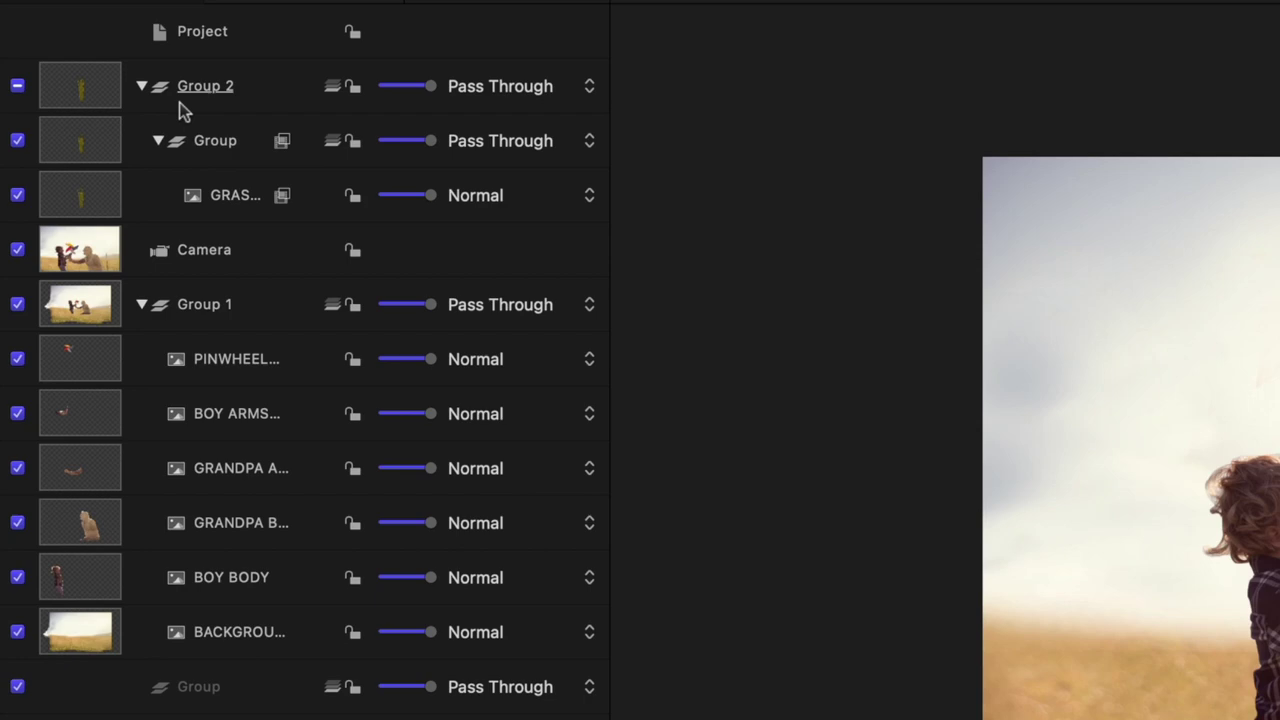
{"action": "left_click_drag", "start_coordinate": [183, 110], "coordinate": [181, 108]}
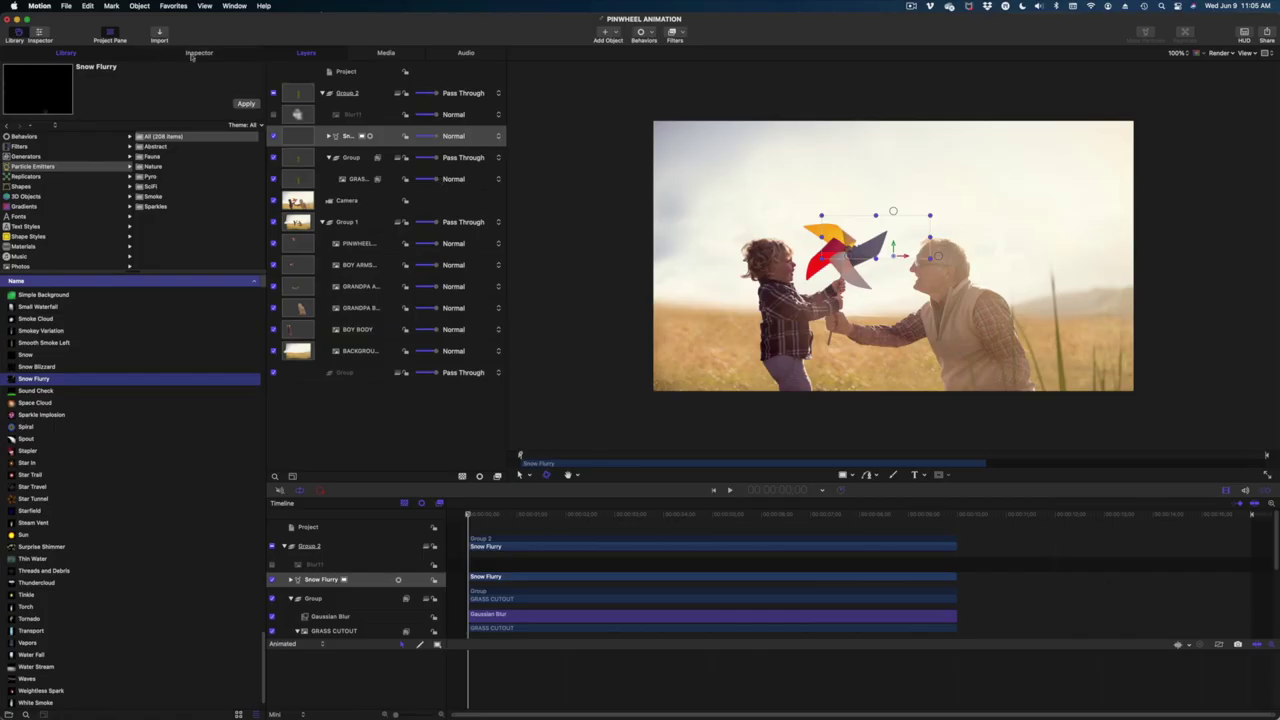
- Enlarge the Snow Flurry emitter to a width of 2652 and a height of 2271 to cover the whole frame
{"action": "left_click", "coordinate": [194, 54]}
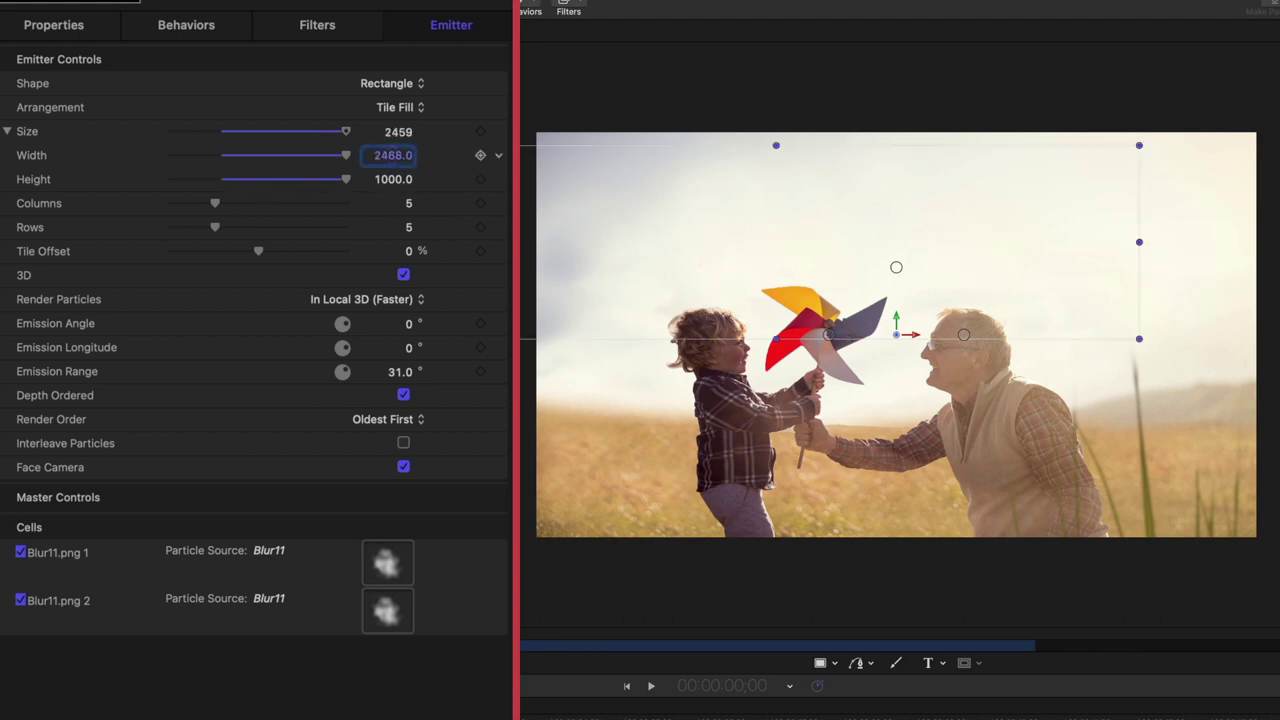
{"action": "key", "text": "Return"}
{"action": "left_click_drag", "start_coordinate": [393, 179], "coordinate": [390, 108]}
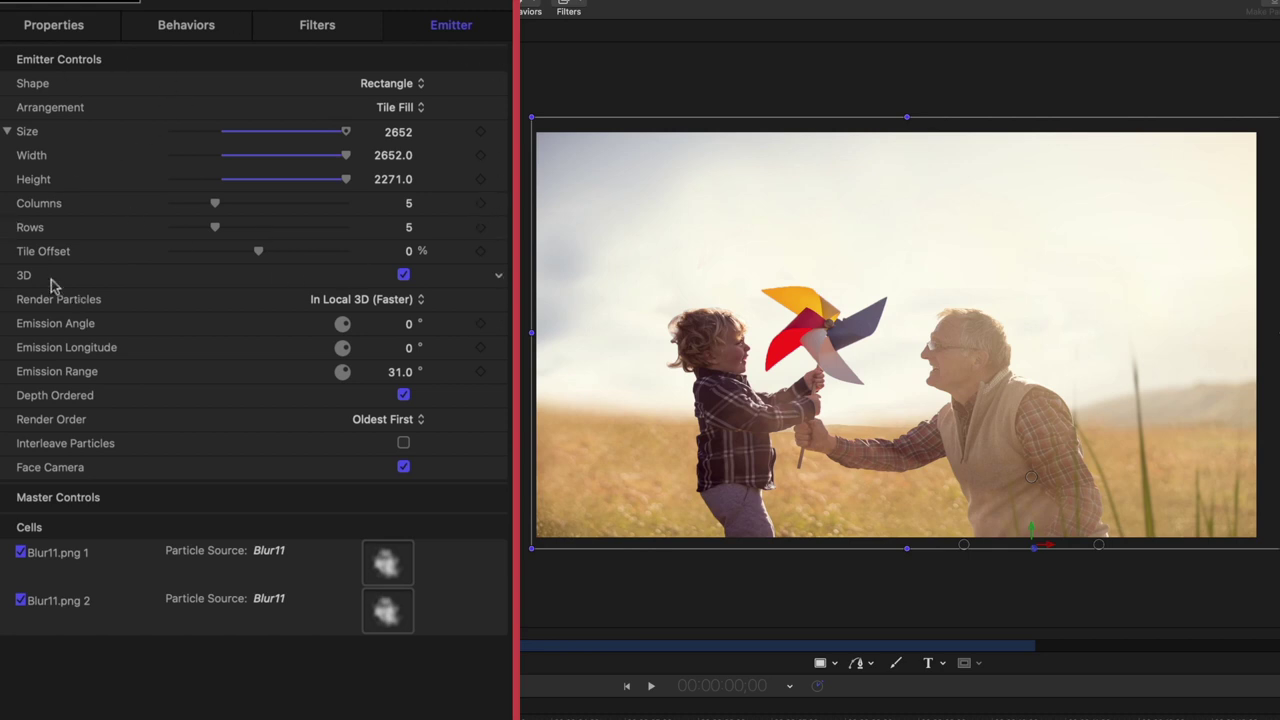
- Play back the particles and set the Snow Flurry emitter to 13 columns and 13 rows
{"action": "key", "text": "space"}
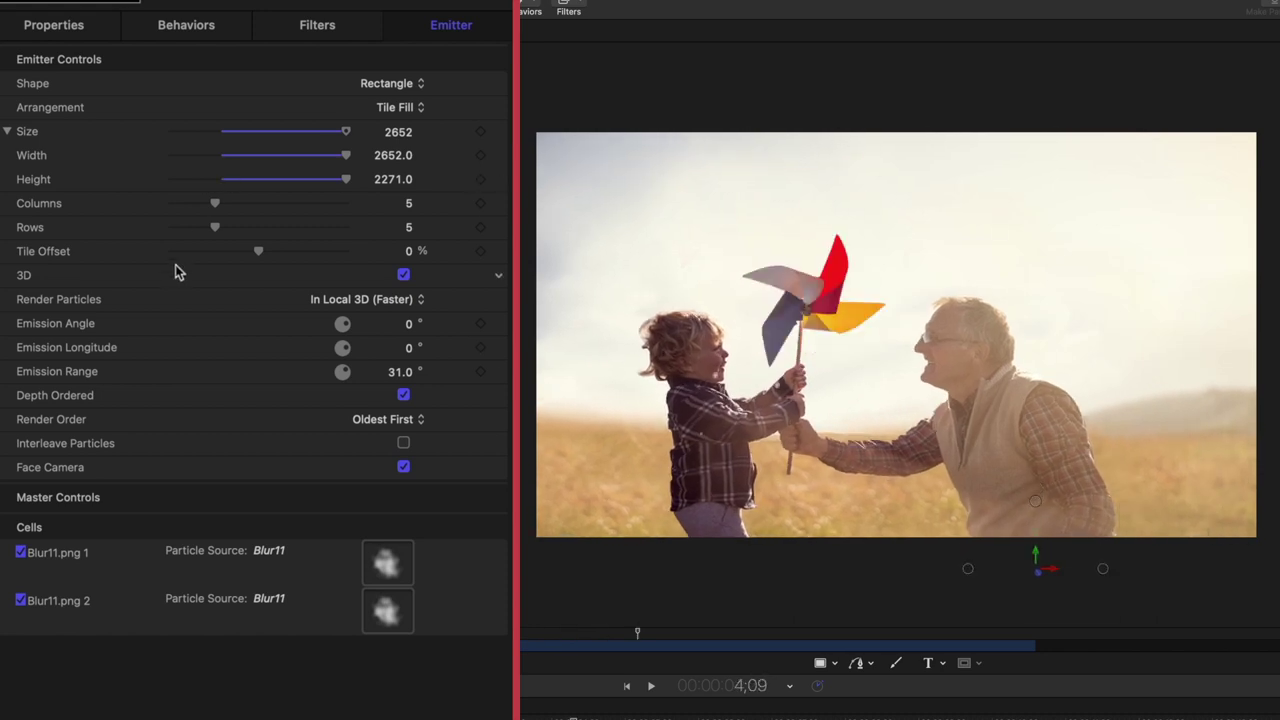
{"action": "left_click", "coordinate": [290, 206]}
{"action": "left_click", "coordinate": [287, 231]}
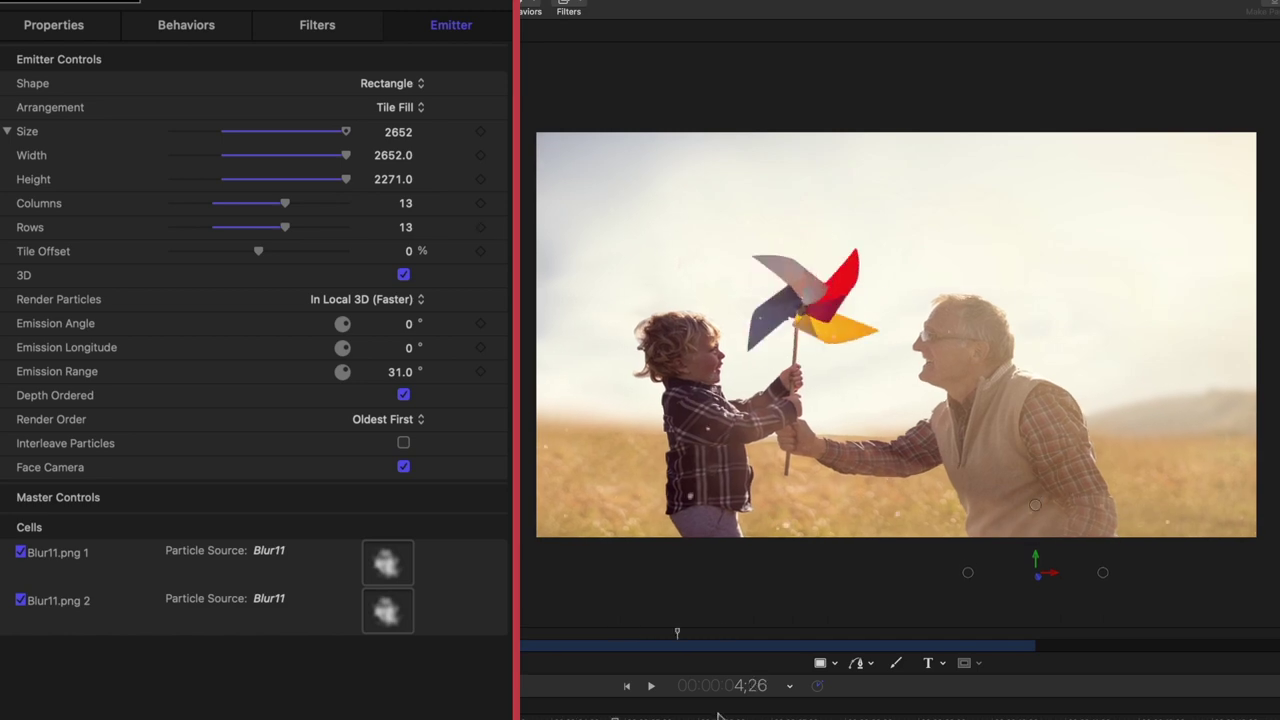